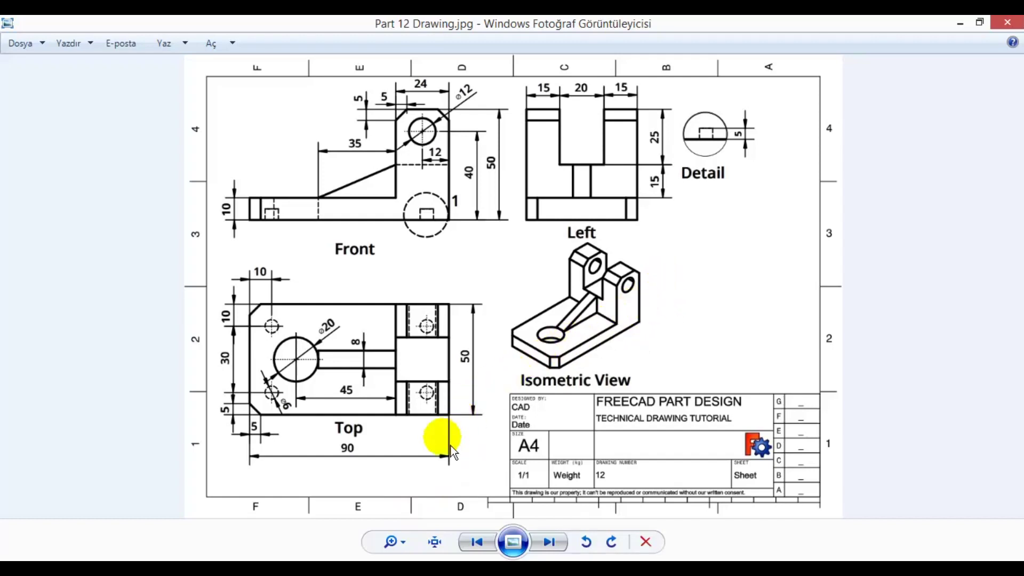
Switch from the bracket drawing in Photo Viewer to the FreeCAD Start page.
{"action": "left_click", "coordinate": [346, 493]}
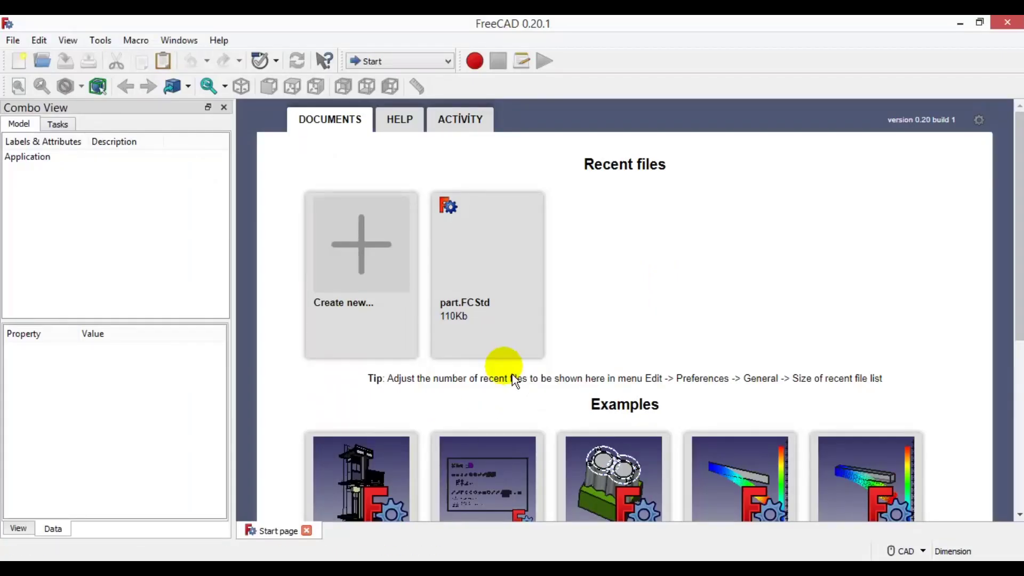
Create a new empty document in the Part Design workbench.
{"action": "left_click", "coordinate": [441, 71]}
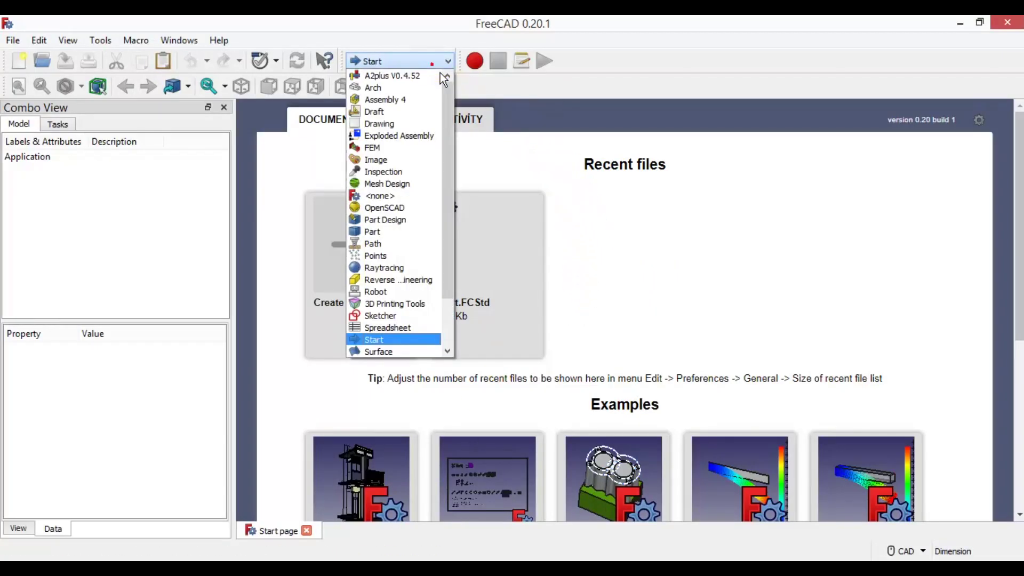
{"action": "left_click", "coordinate": [417, 233]}
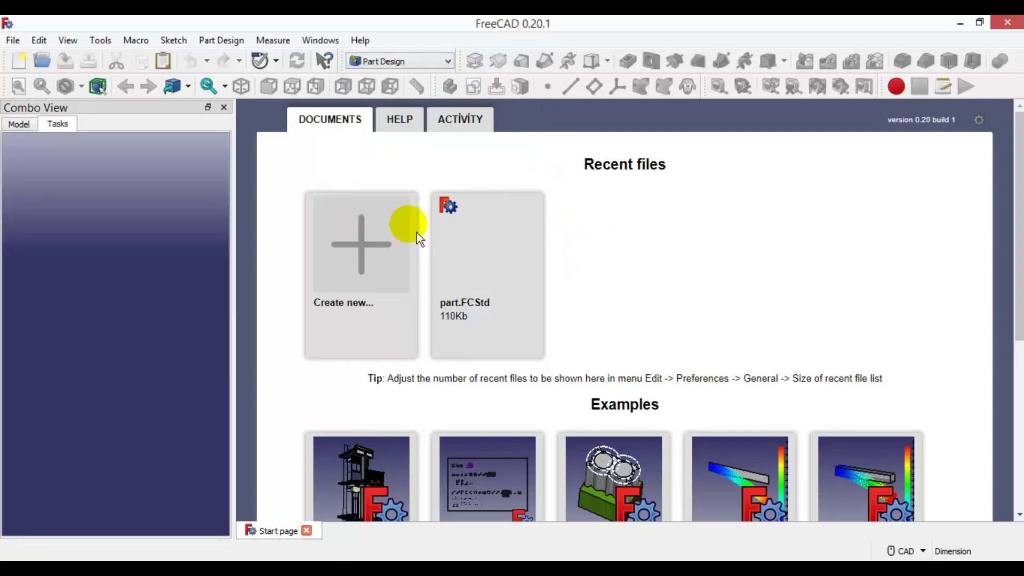
{"action": "left_click", "coordinate": [374, 253]}
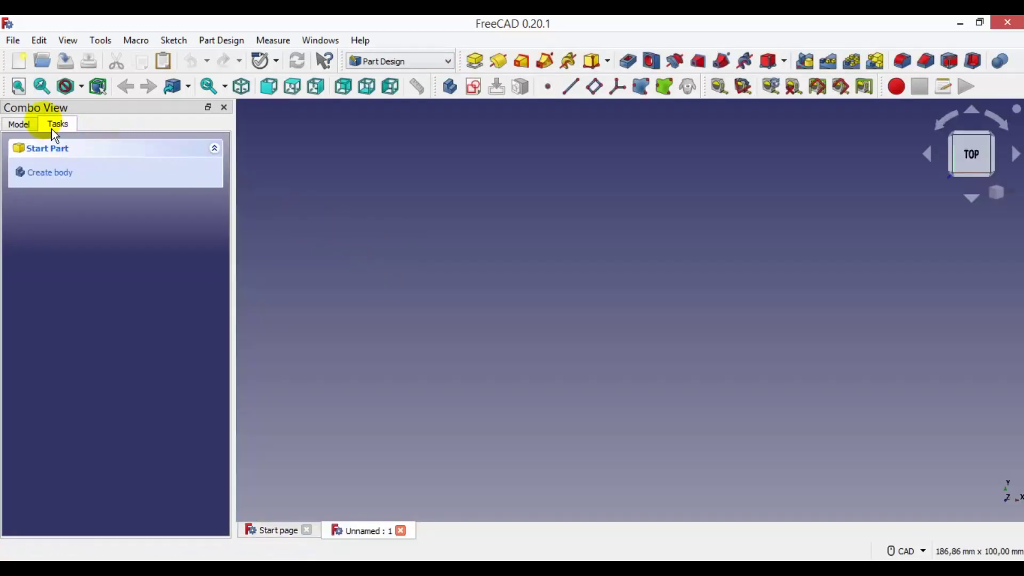
{"action": "left_click", "coordinate": [36, 125]}
{"action": "left_click", "coordinate": [526, 121]}
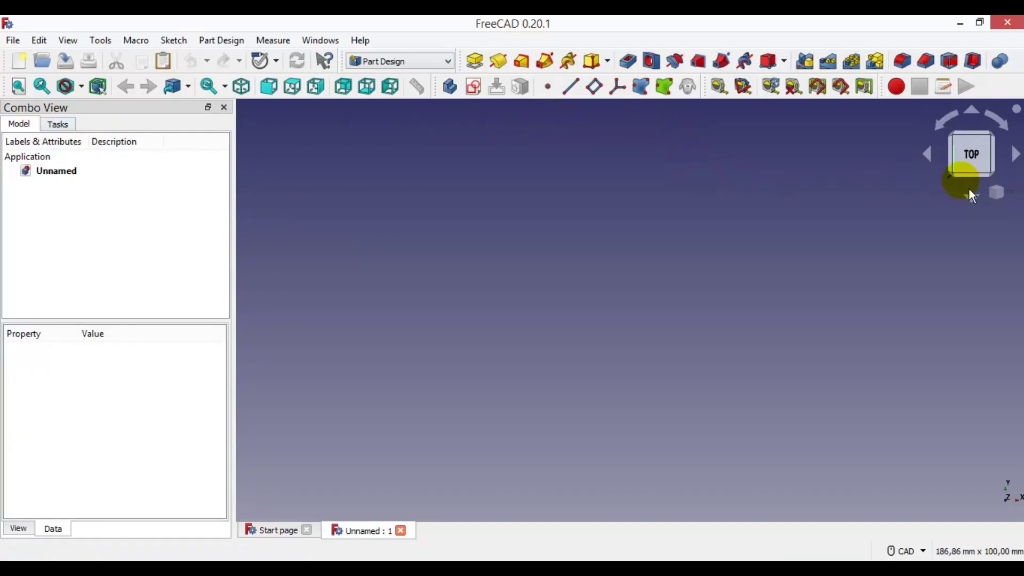
Set the 3D view to isometric and start a new sketch on the YZ plane.
{"action": "left_click", "coordinate": [997, 192]}
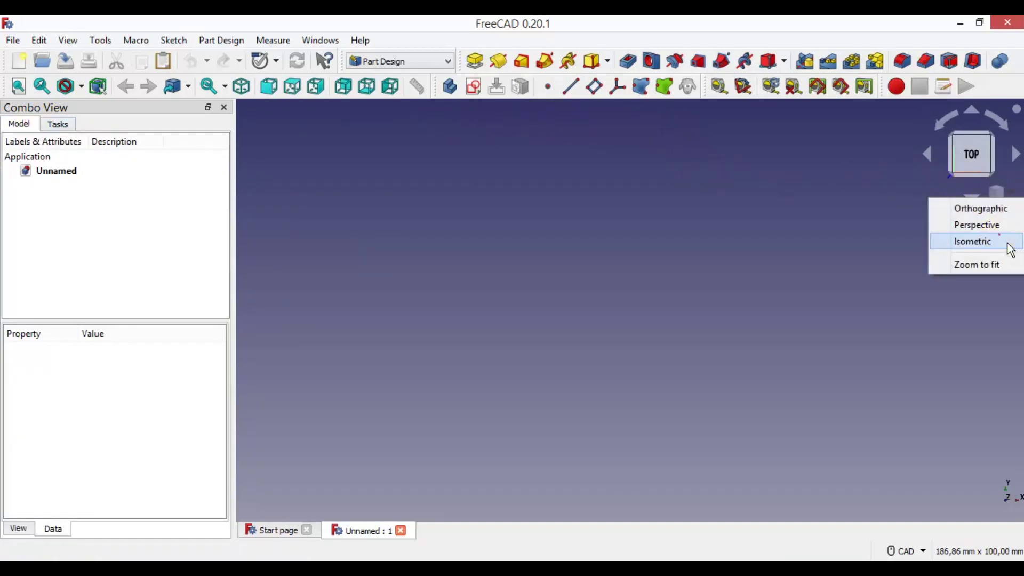
{"action": "left_click", "coordinate": [999, 239]}
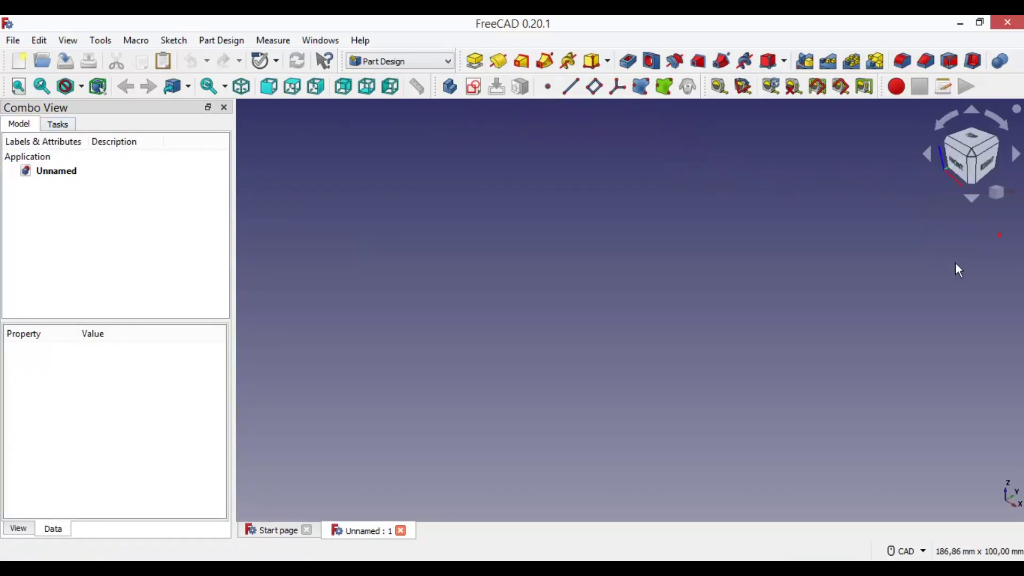
{"action": "left_click", "coordinate": [474, 90]}
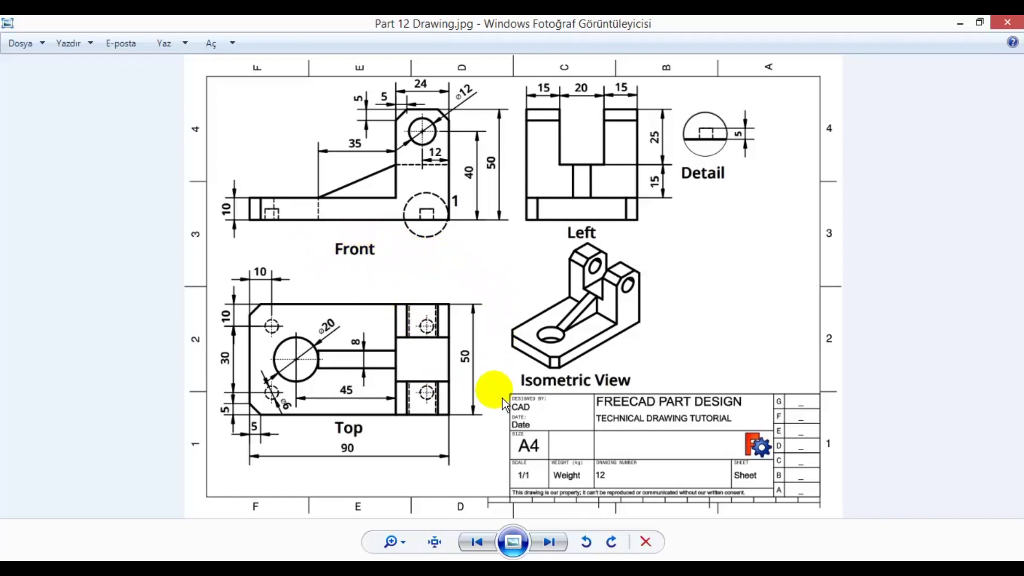
{"action": "left_click", "coordinate": [435, 545]}
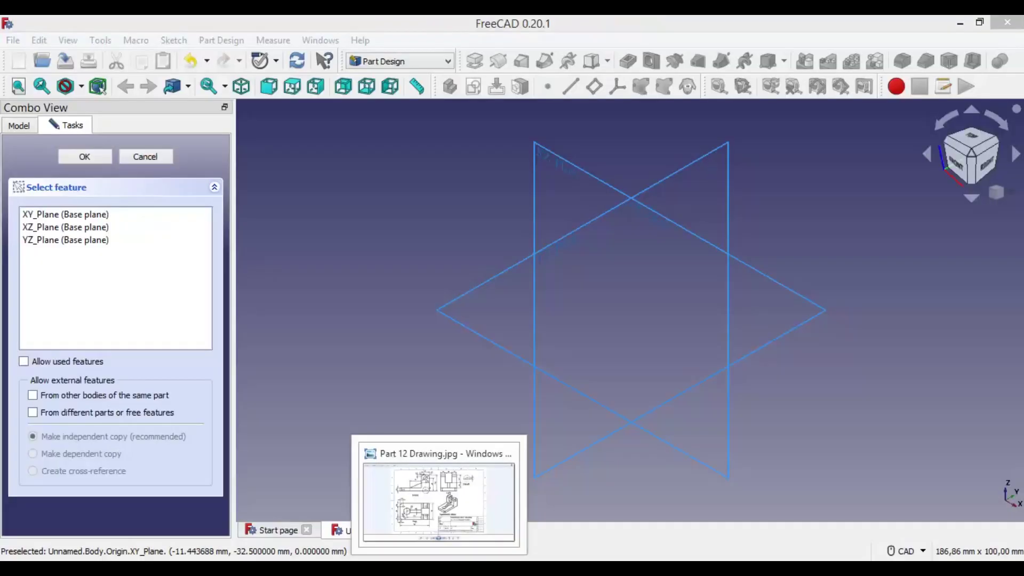
{"action": "left_click", "coordinate": [570, 245]}
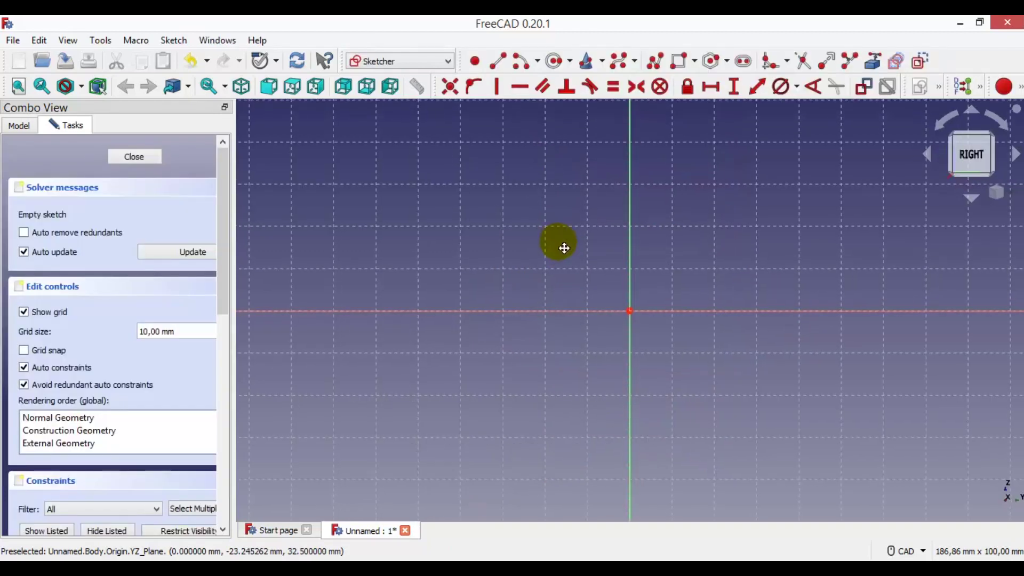
Check the reference drawing, then start a polyline at the sketch origin.
{"action": "key", "text": "alt+Tab"}
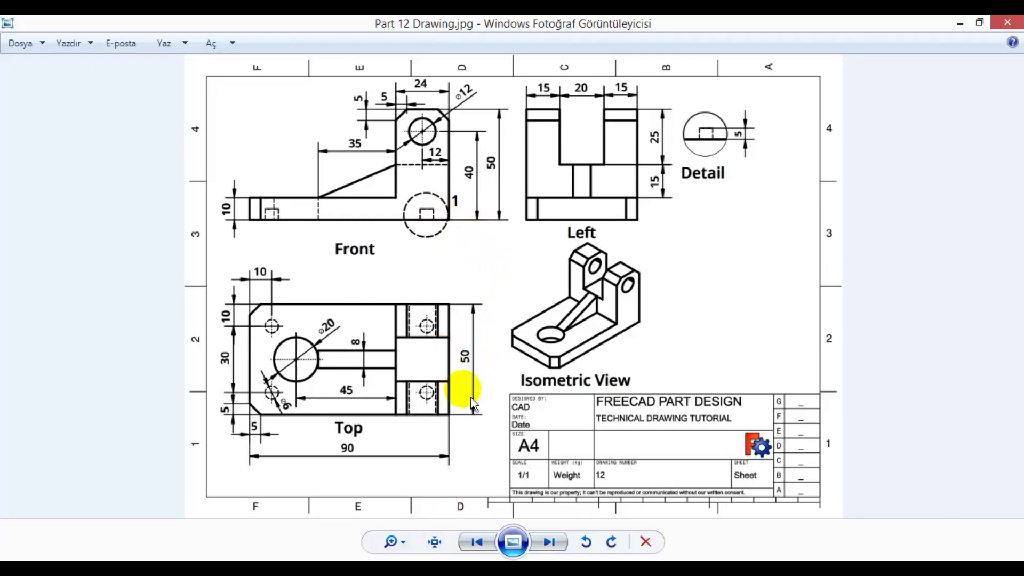
{"action": "key", "text": "alt+Tab"}
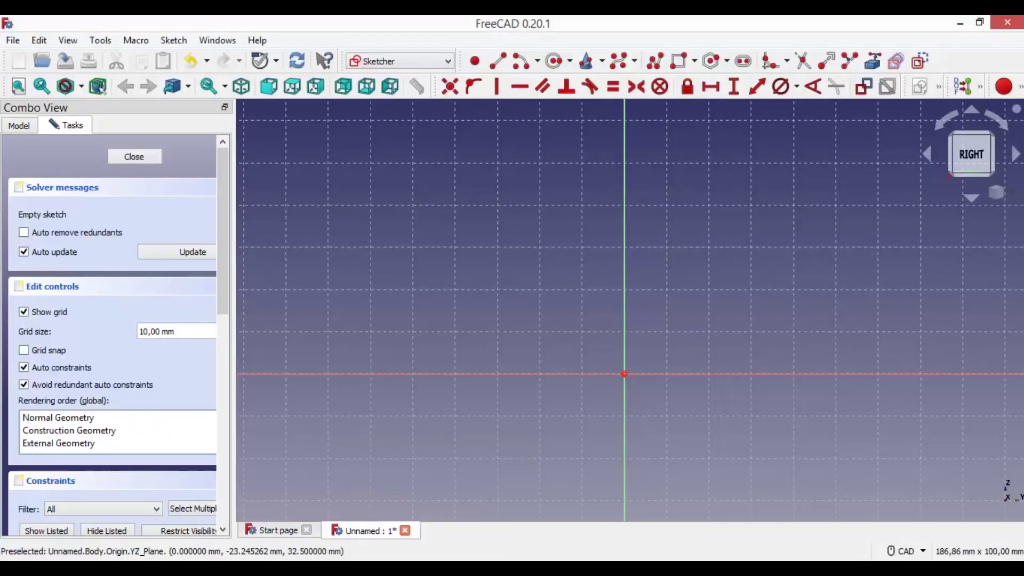
{"action": "mouse_move", "coordinate": [677, 288]}
{"action": "middle_mouse_down"}
{"action": "mouse_move", "coordinate": [596, 306]}
{"action": "mouse_move", "coordinate": [587, 320]}
{"action": "middle_mouse_up"}
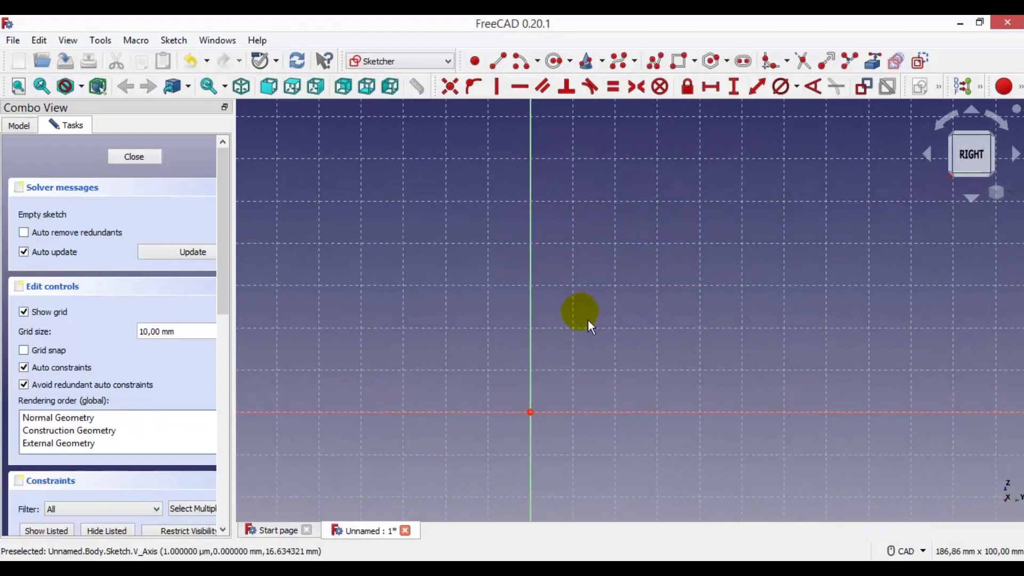
{"action": "left_click", "coordinate": [657, 65]}
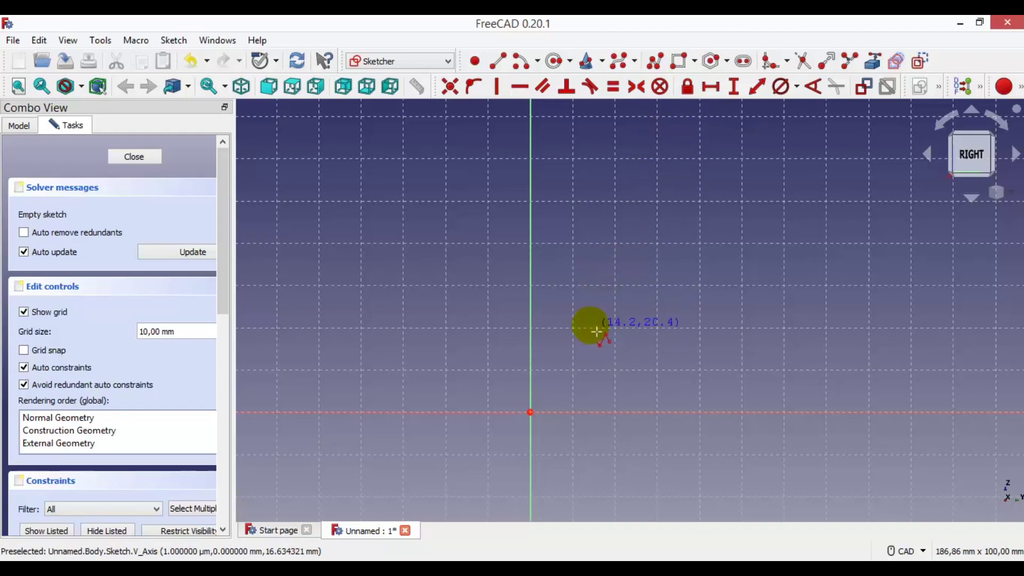
{"action": "middle_click_drag", "start_coordinate": [583, 384], "coordinate": [533, 350]}
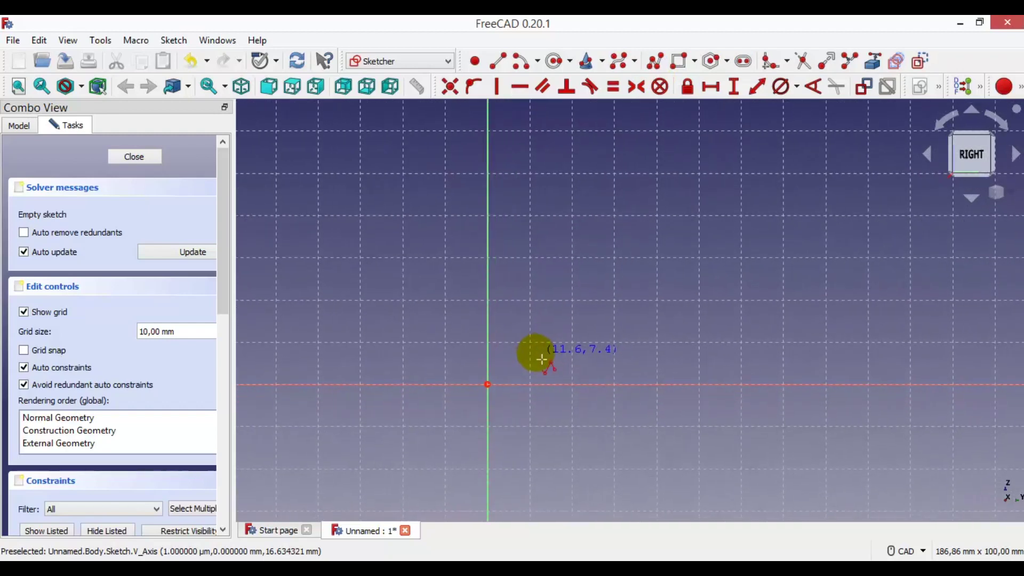
{"action": "scroll", "coordinate": [511, 405], "scroll_direction": "up", "scroll_amount": 2}
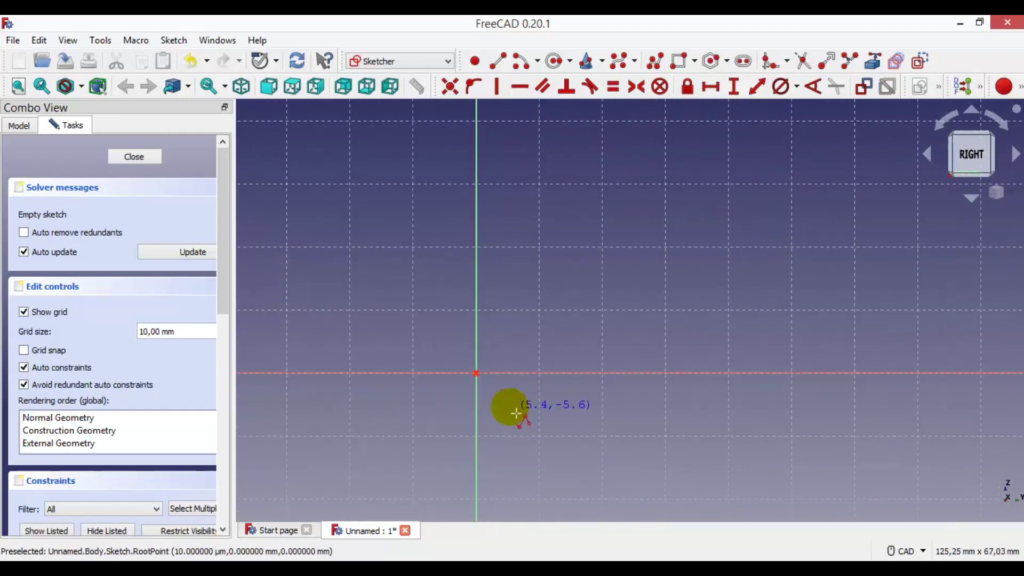
{"action": "left_click", "coordinate": [482, 379]}
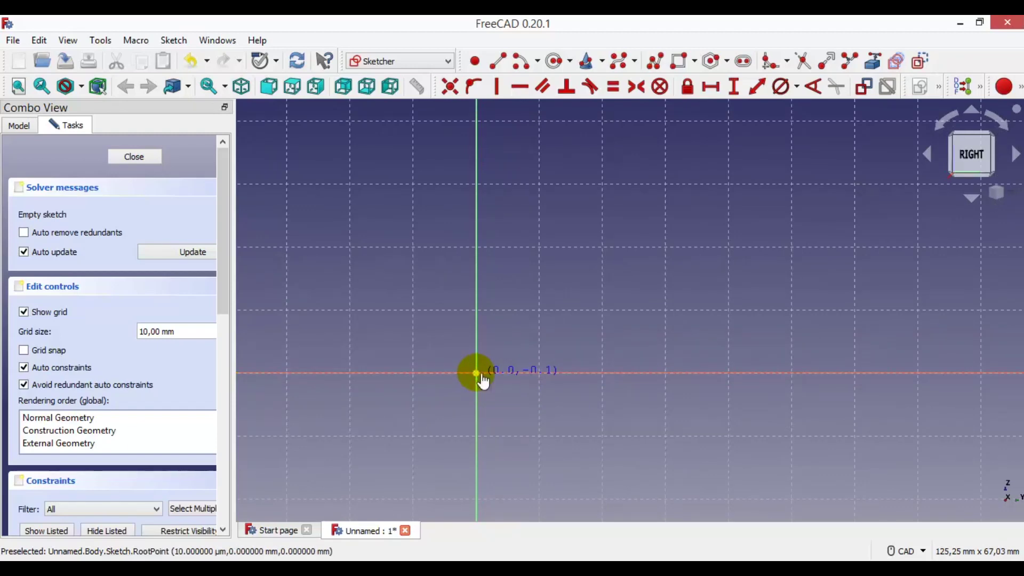
Draw the six-sided L-profile edges and close them back at the origin.
{"action": "middle_click_drag", "start_coordinate": [766, 379], "coordinate": [715, 404]}
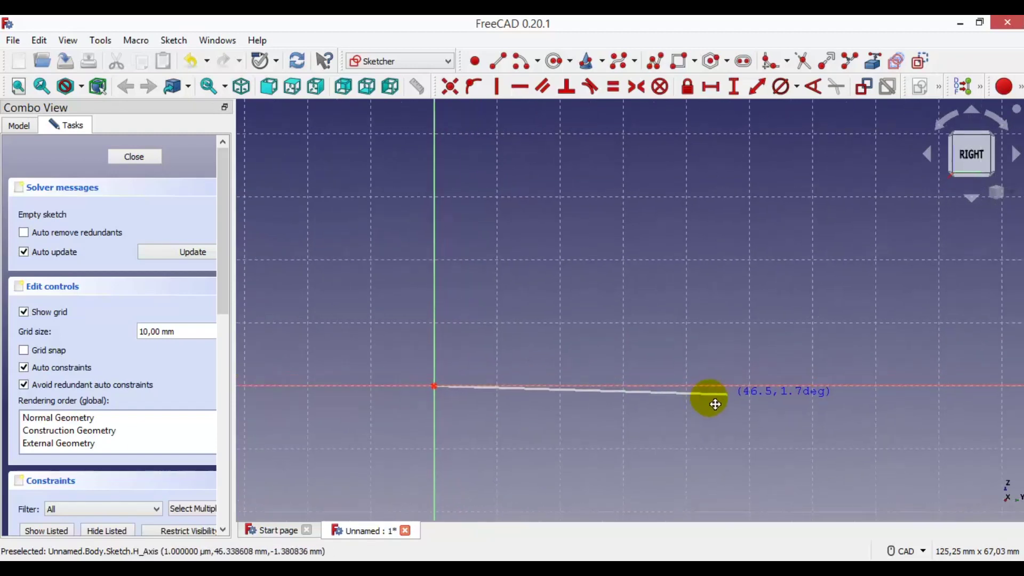
{"action": "left_click", "coordinate": [743, 398]}
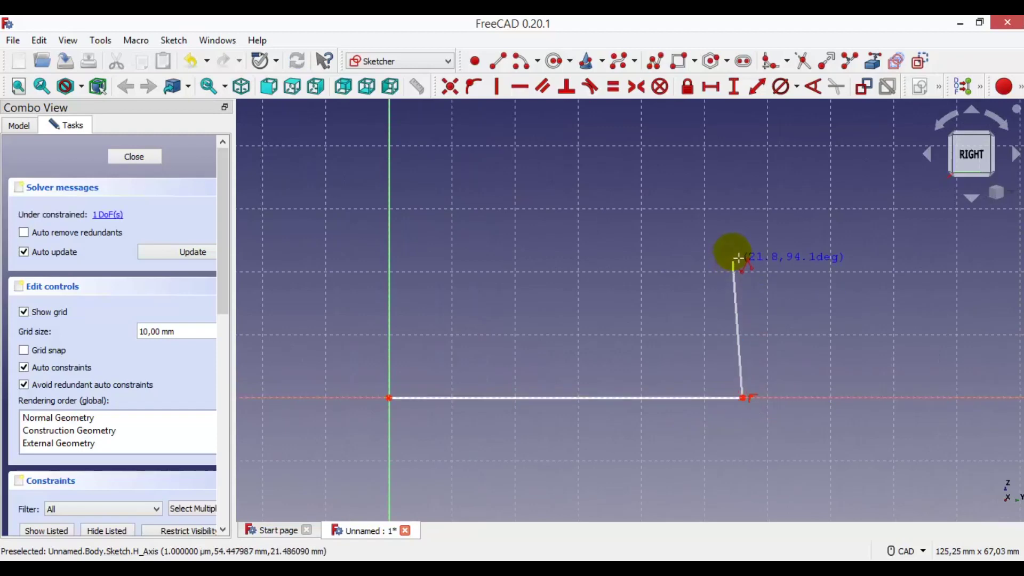
{"action": "left_click", "coordinate": [742, 217]}
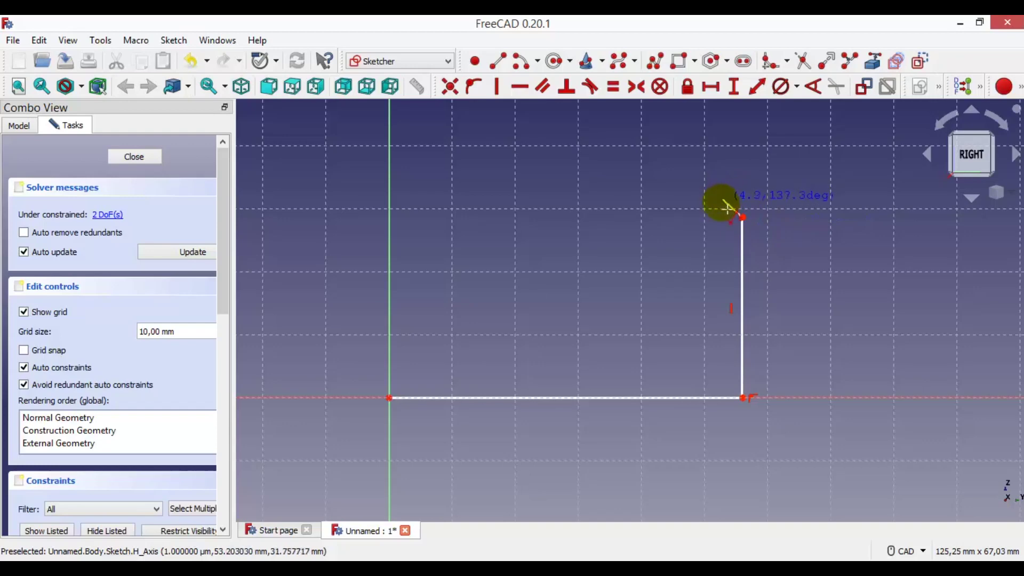
{"action": "left_click", "coordinate": [663, 218]}
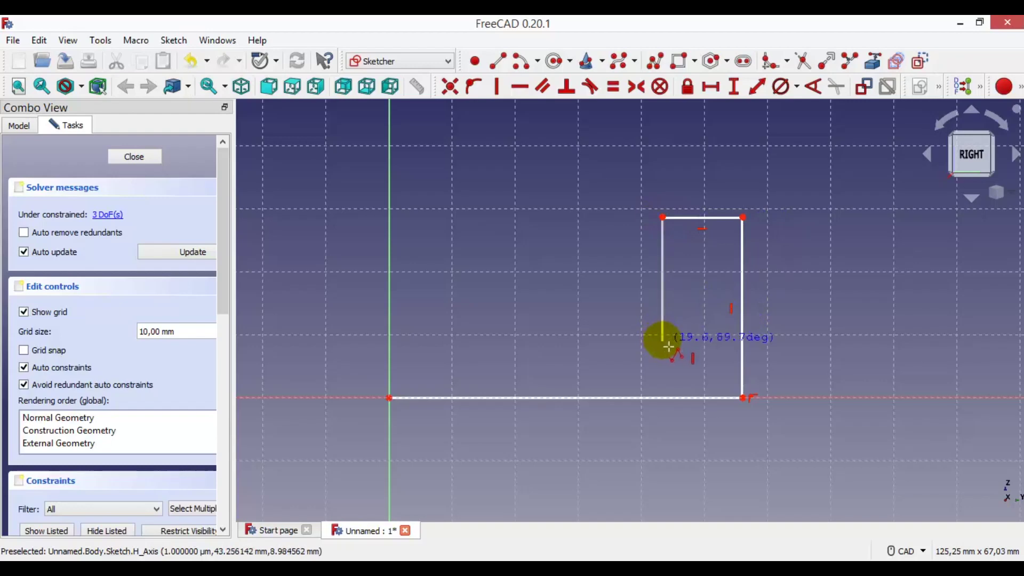
{"action": "left_click", "coordinate": [664, 342]}
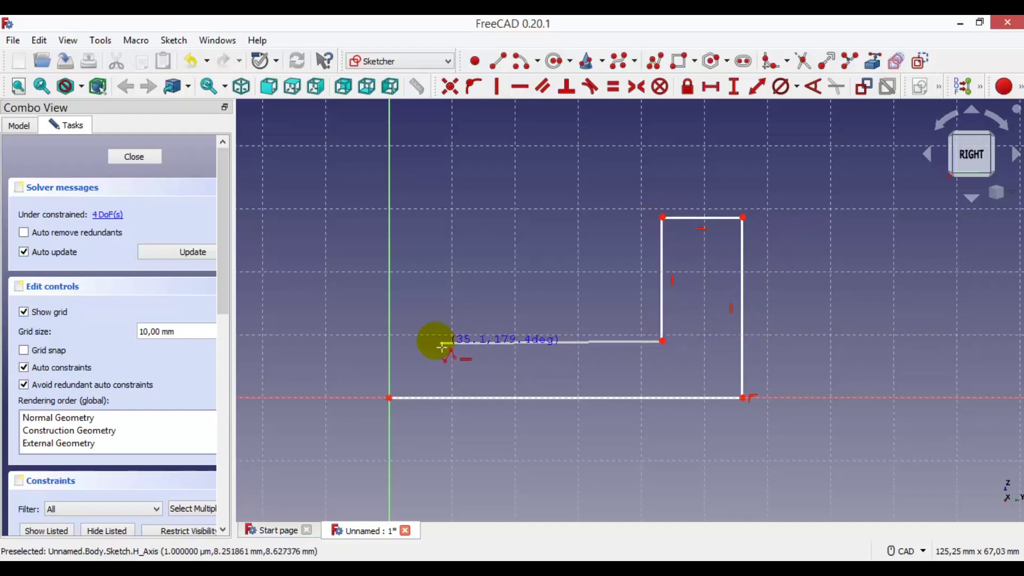
{"action": "left_click", "coordinate": [395, 340]}
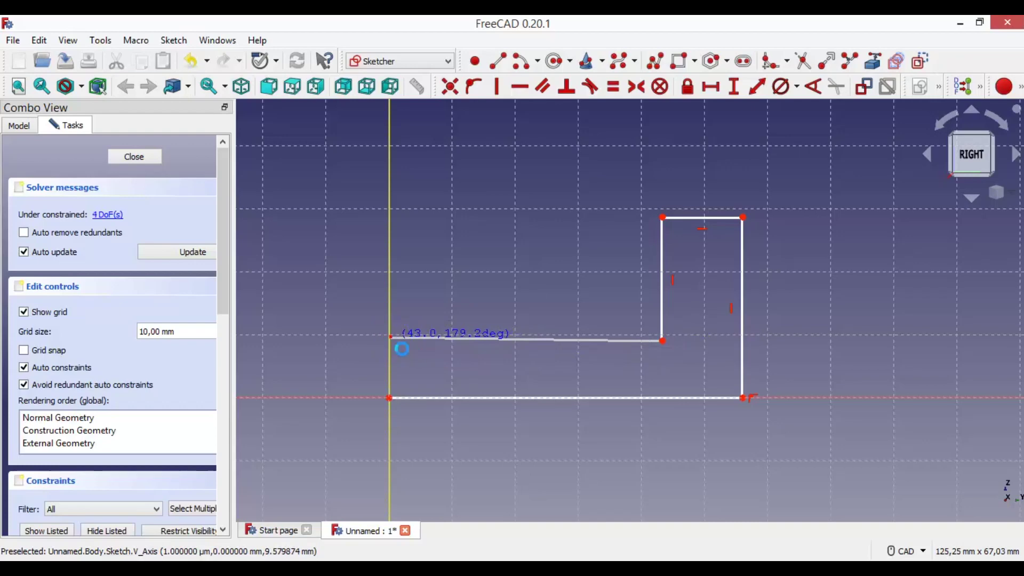
{"action": "left_click", "coordinate": [396, 407]}
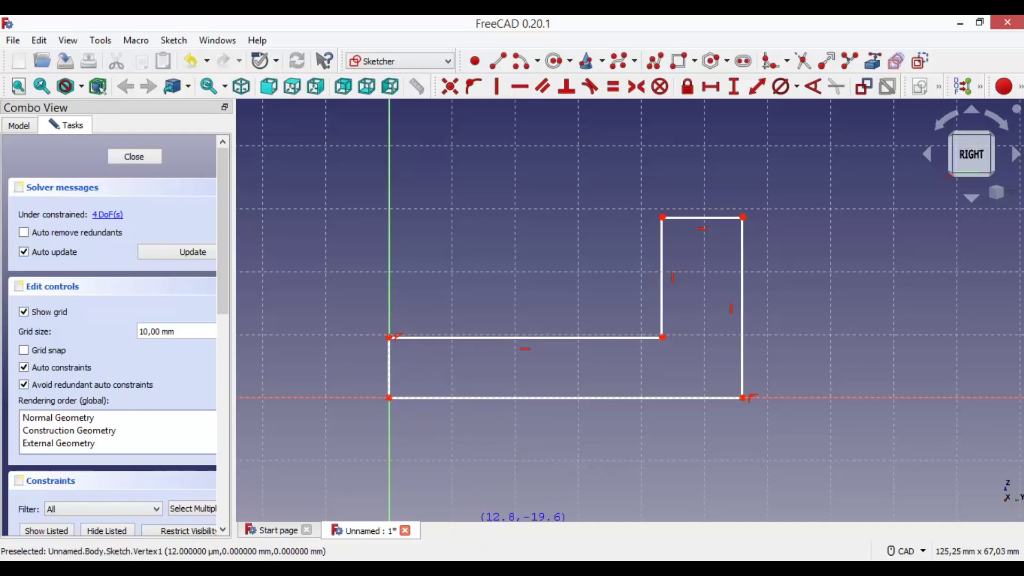
{"action": "left_click", "coordinate": [439, 482]}
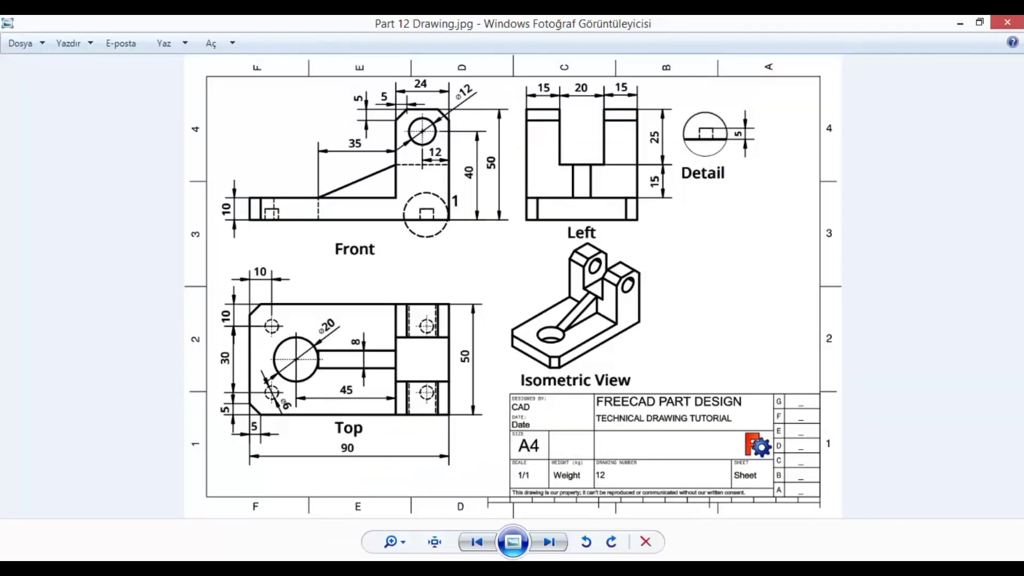
Constrain the right edge to 50 mm height and the bottom edge to 90 mm.
{"action": "key", "text": "alt+Tab"}
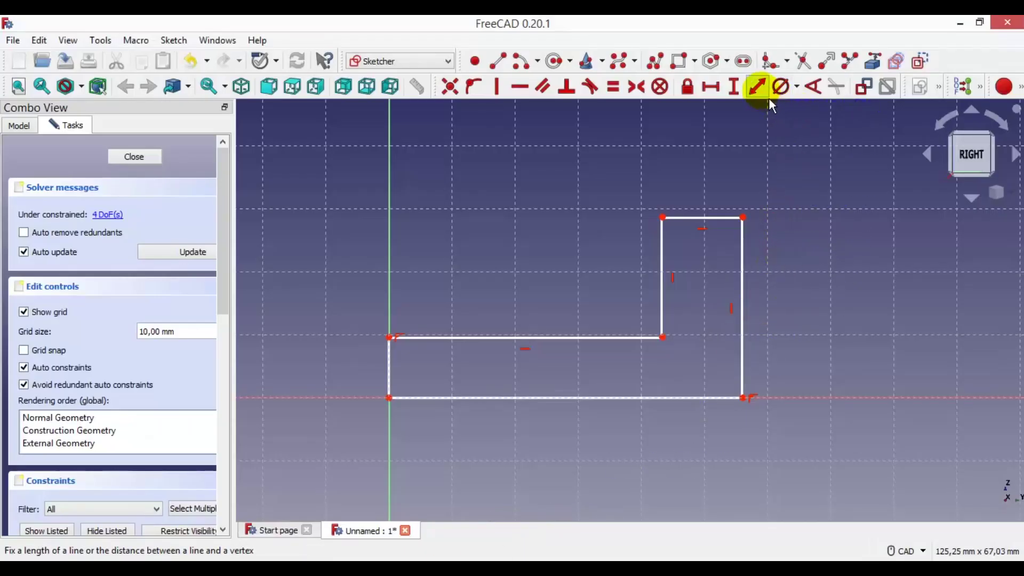
{"action": "left_click", "coordinate": [760, 88]}
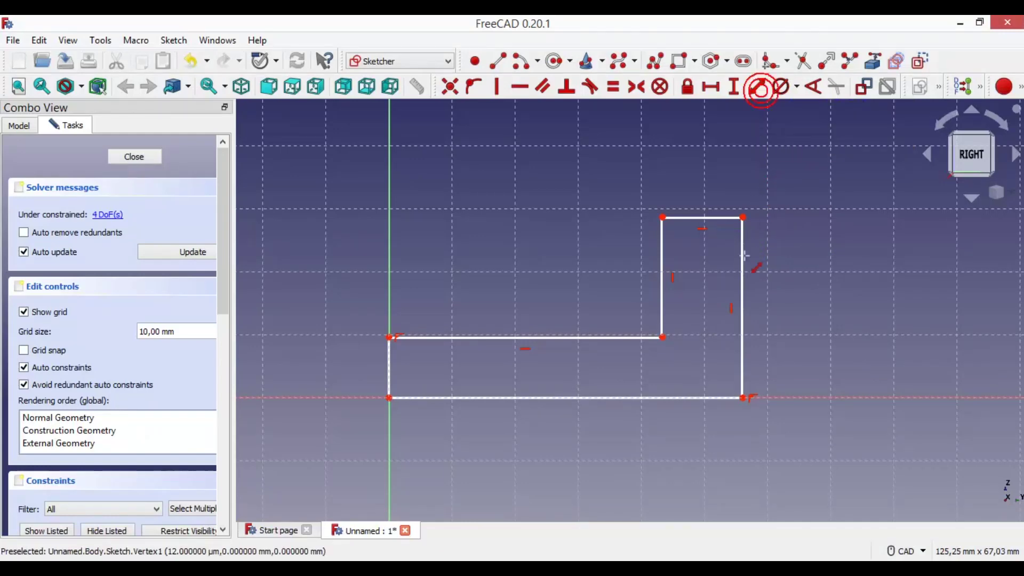
{"action": "middle_click_drag", "start_coordinate": [727, 304], "coordinate": [715, 258]}
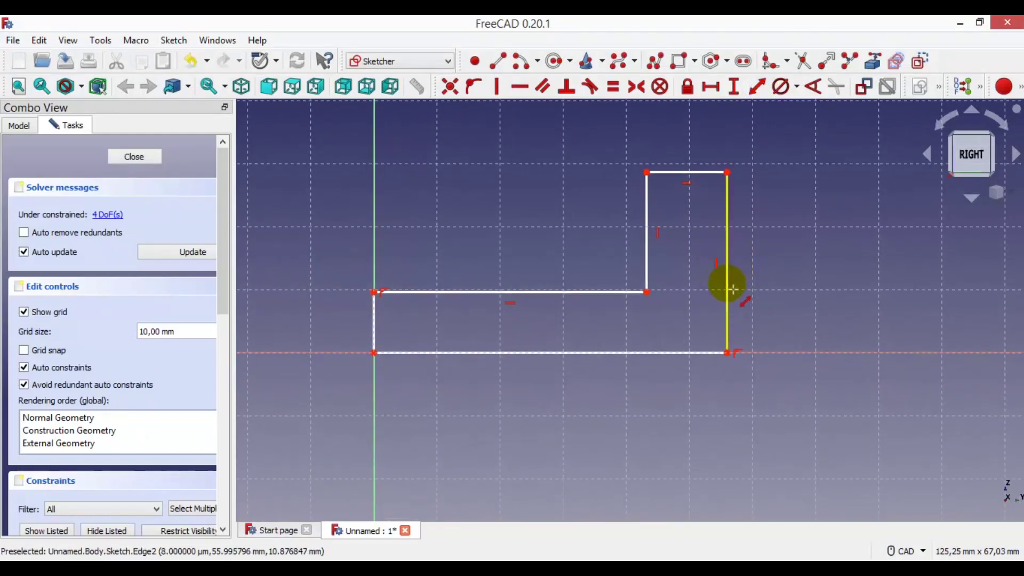
{"action": "left_click", "coordinate": [733, 289]}
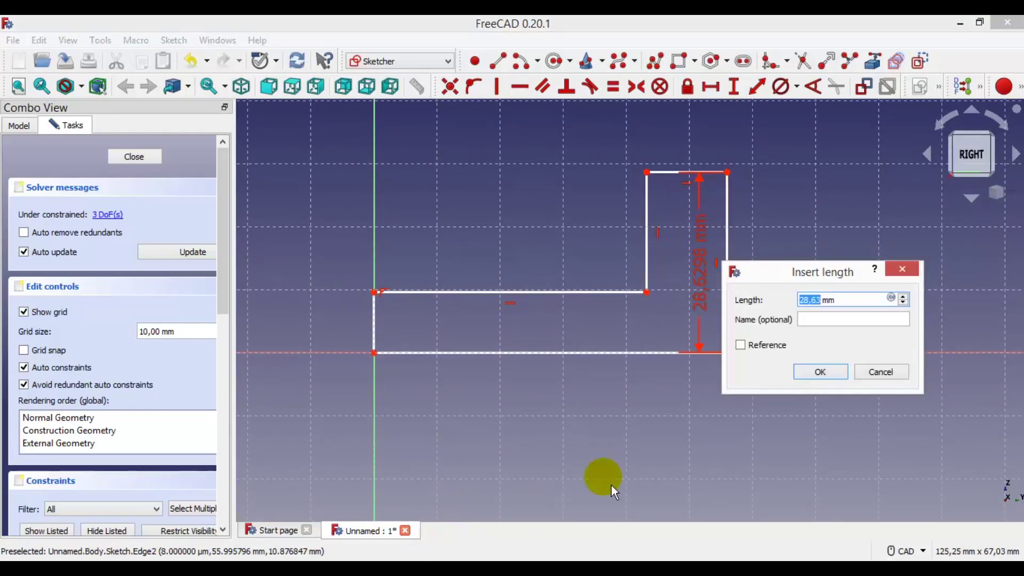
{"action": "type", "text": "50"}
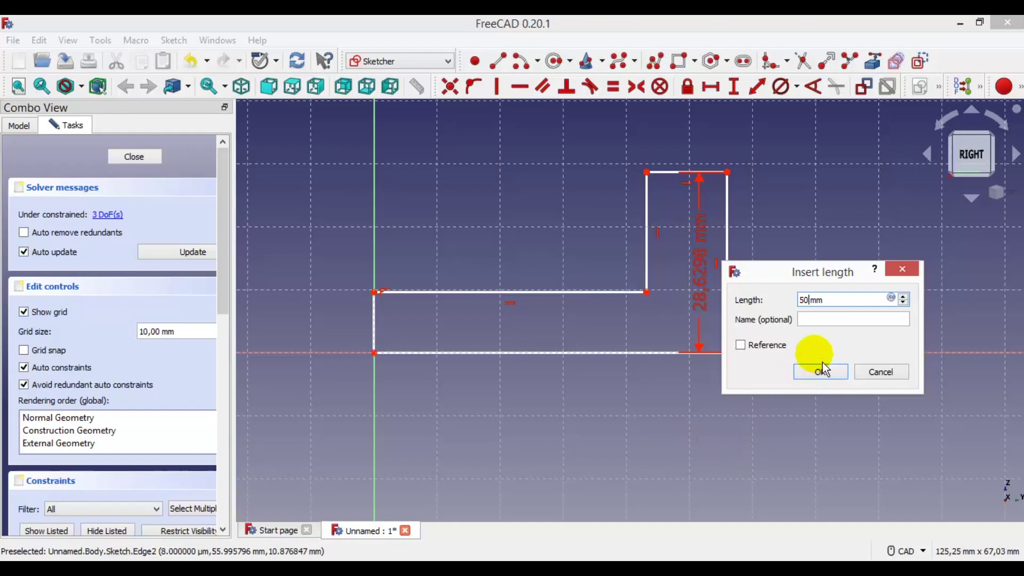
{"action": "left_click", "coordinate": [820, 369]}
{"action": "middle_click_drag", "start_coordinate": [622, 388], "coordinate": [658, 414]}
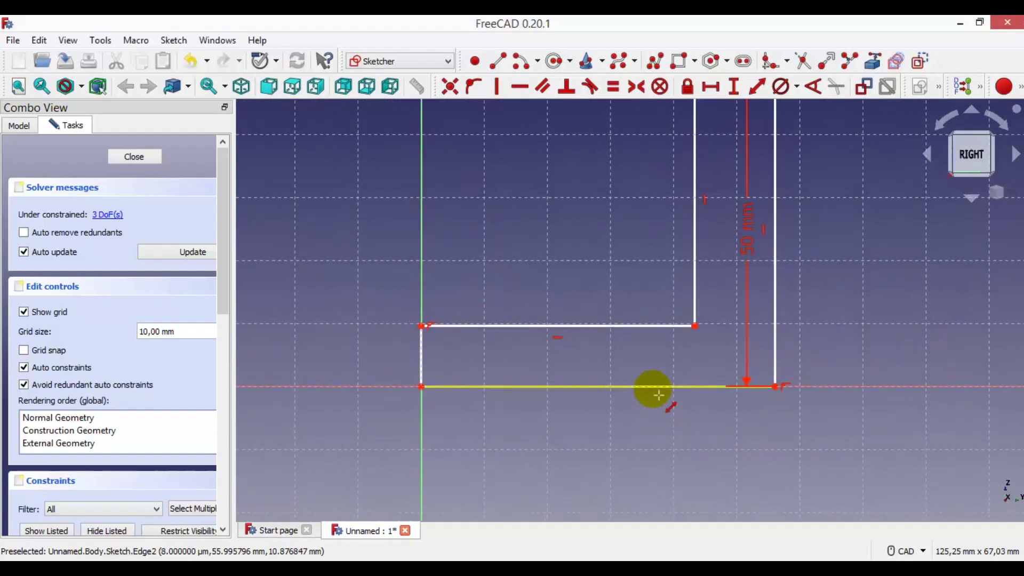
{"action": "left_click", "coordinate": [658, 395]}
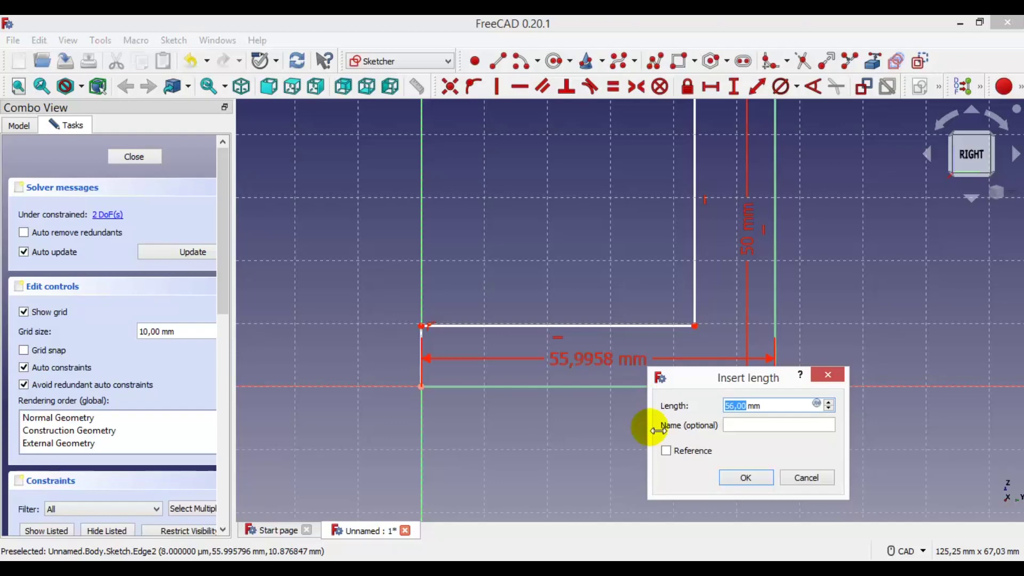
{"action": "type", "text": "90"}
{"action": "left_click", "coordinate": [758, 488]}
Constrain the top edge to 24 mm and the left edge to 10 mm thickness.
{"action": "mouse_move", "coordinate": [751, 427]}
{"action": "middle_mouse_down"}
{"action": "mouse_move", "coordinate": [723, 434]}
{"action": "mouse_move", "coordinate": [695, 464]}
{"action": "middle_mouse_up"}
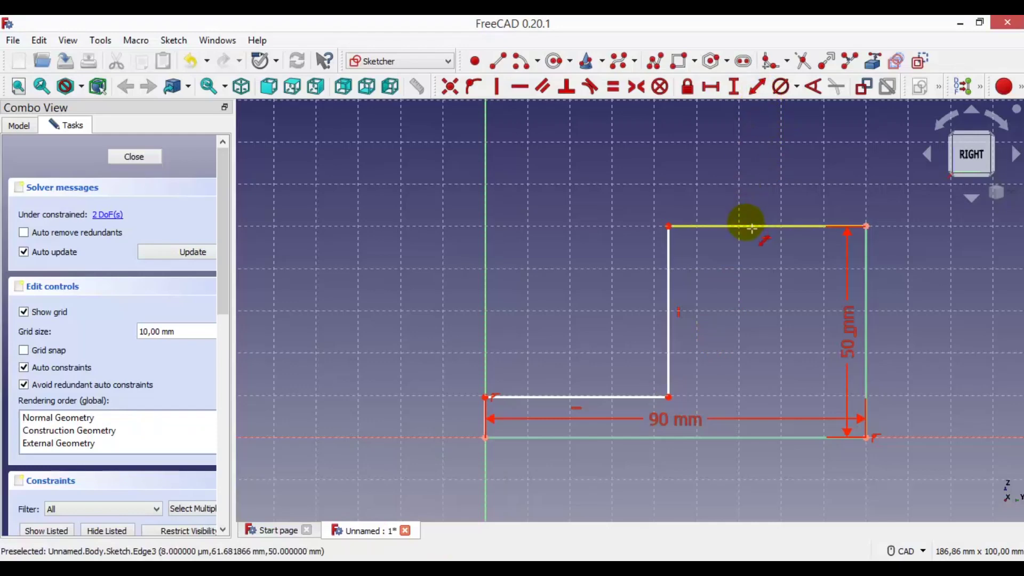
{"action": "left_click", "coordinate": [751, 227]}
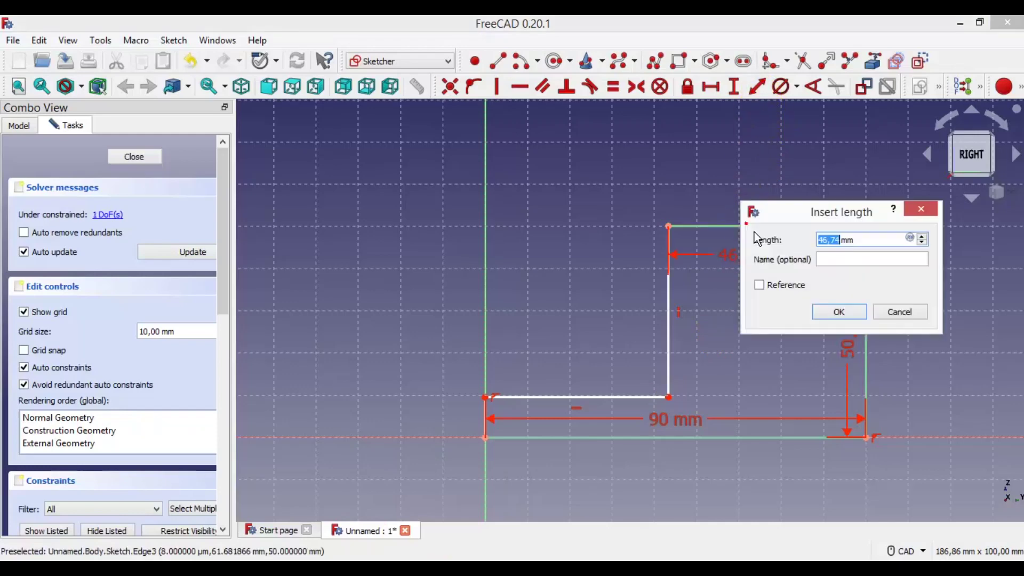
{"action": "type", "text": "24"}
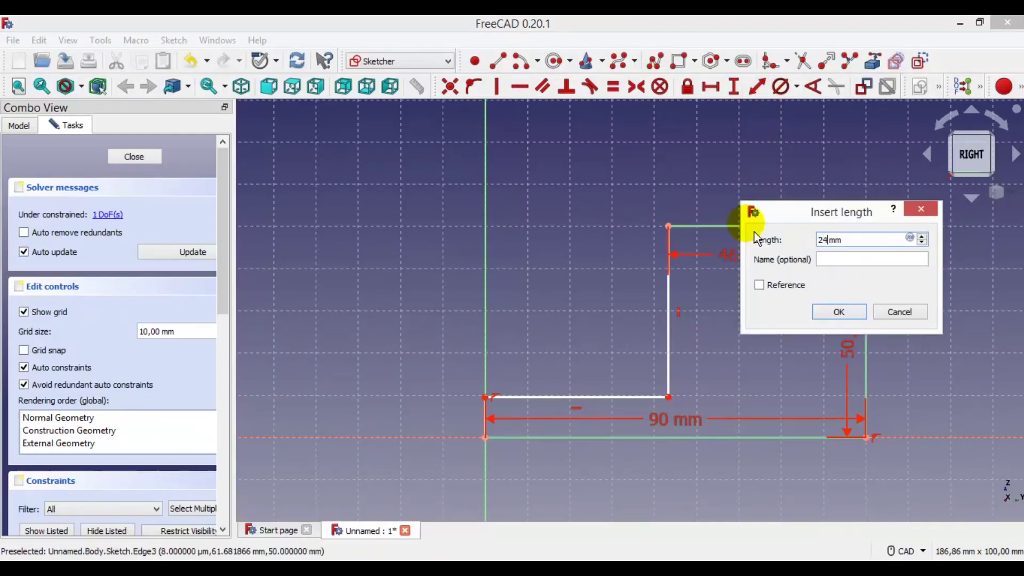
{"action": "left_click", "coordinate": [840, 314]}
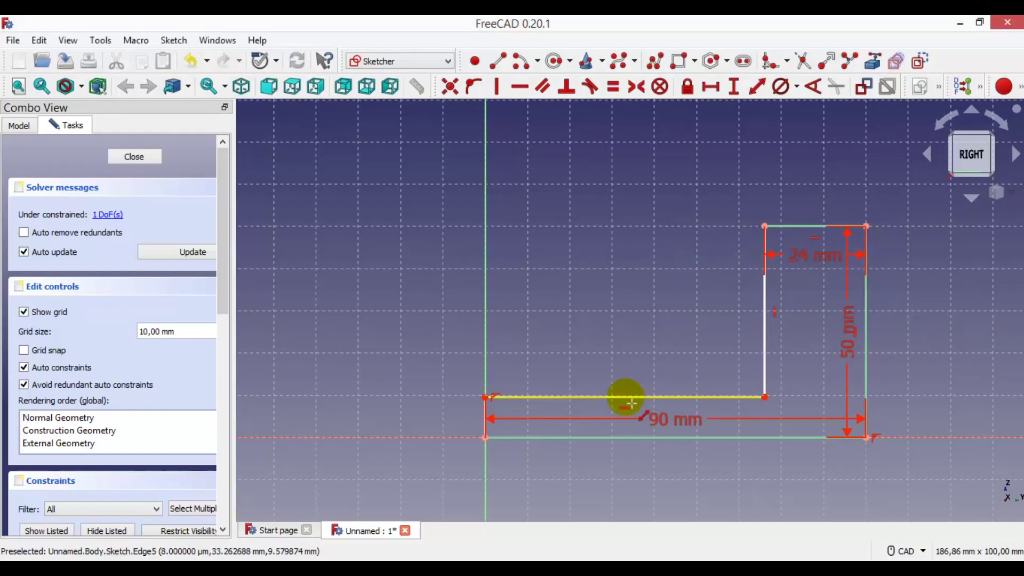
{"action": "key", "text": "alt+Tab"}
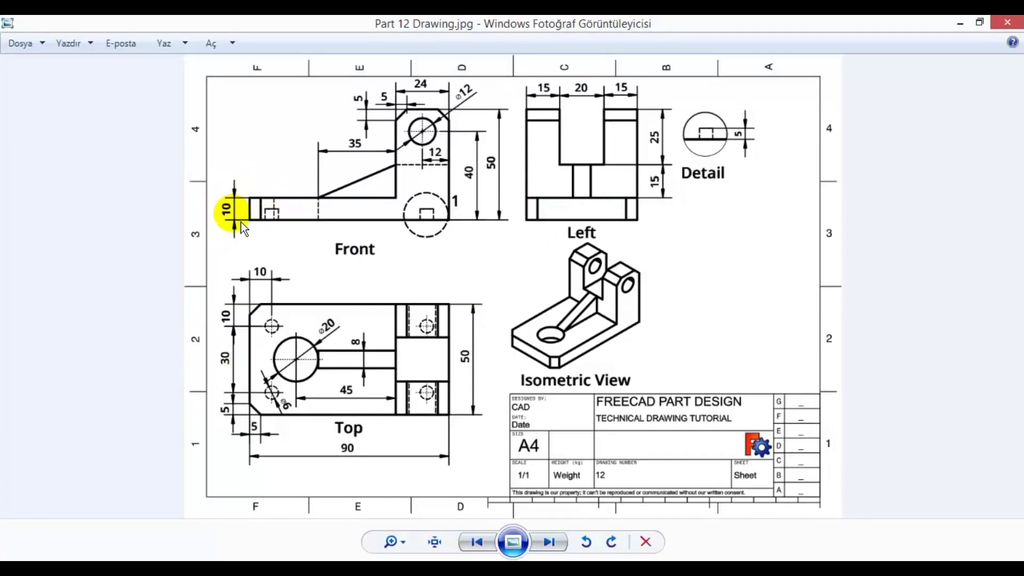
{"action": "key", "text": "alt+Tab"}
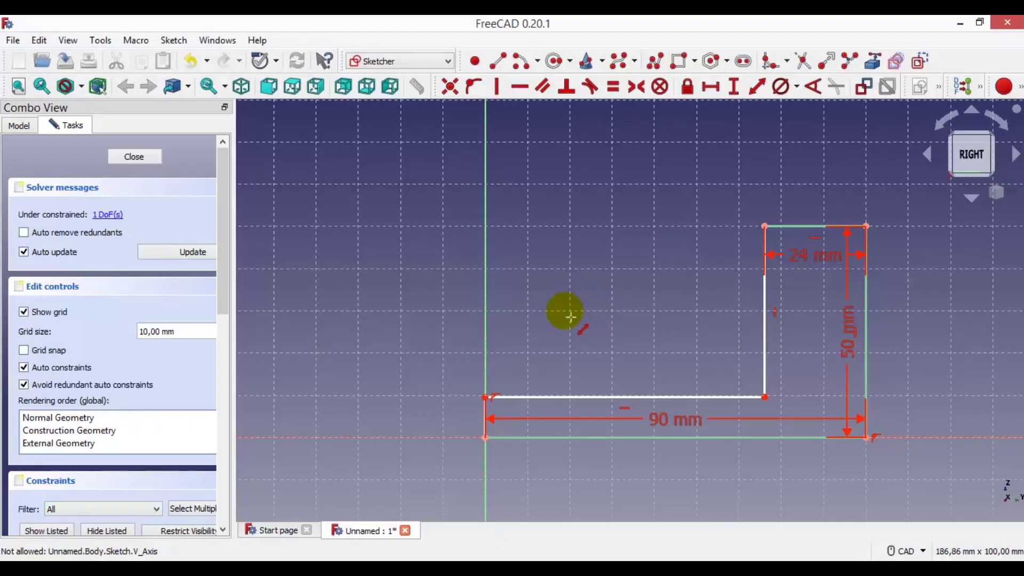
{"action": "left_click", "coordinate": [490, 421]}
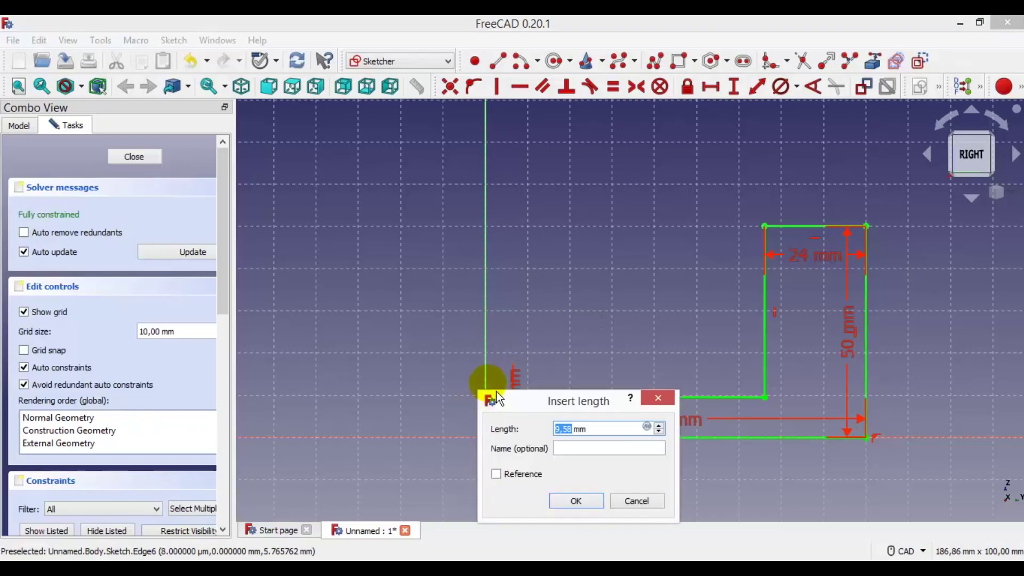
{"action": "type", "text": "10mm"}
{"action": "key", "text": "Return"}
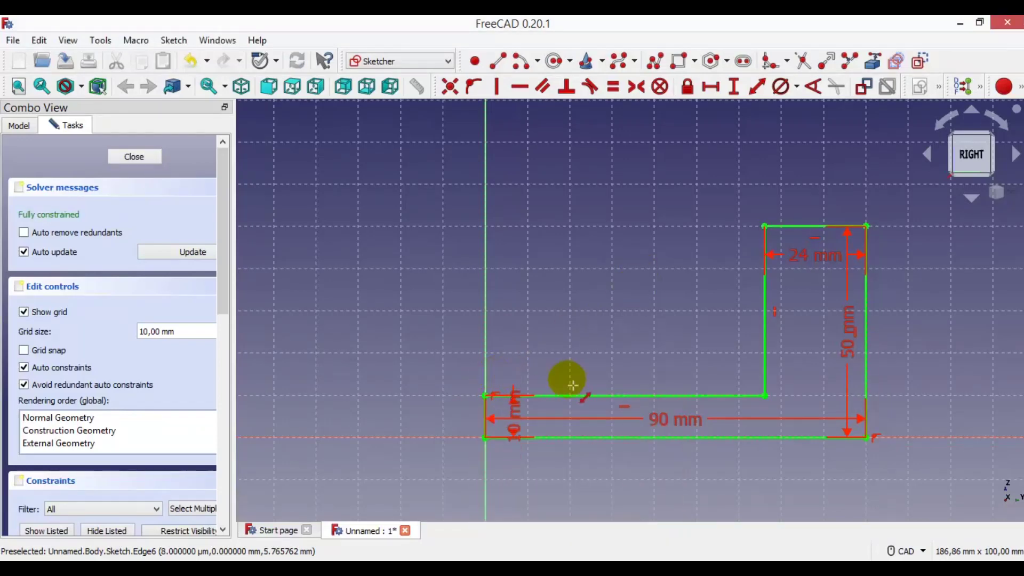
{"action": "middle_click_drag", "start_coordinate": [658, 280], "coordinate": [534, 288]}
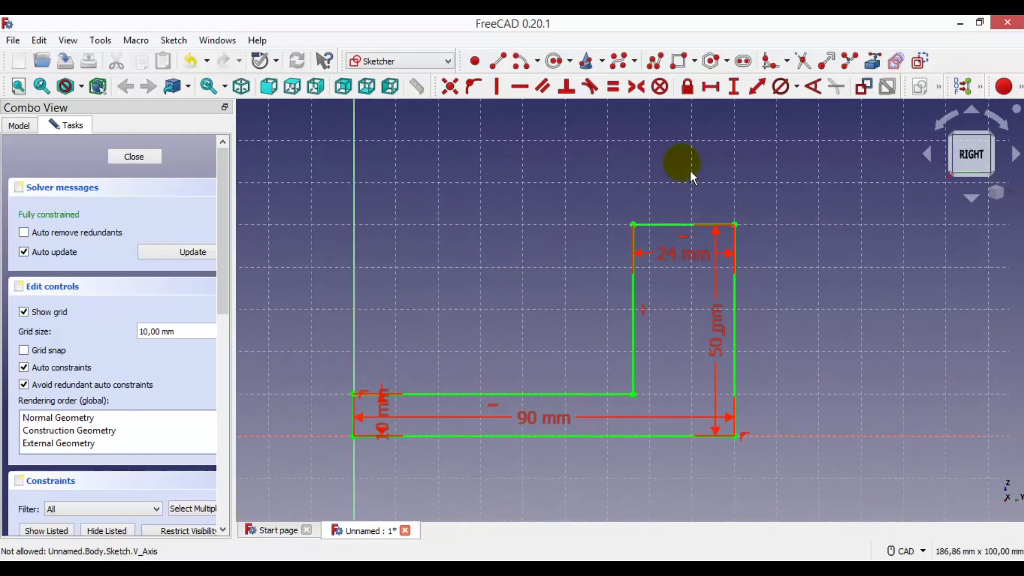
Draw a circle inside the upright and move the 24 and 50 mm labels clear.
{"action": "left_click", "coordinate": [811, 88]}
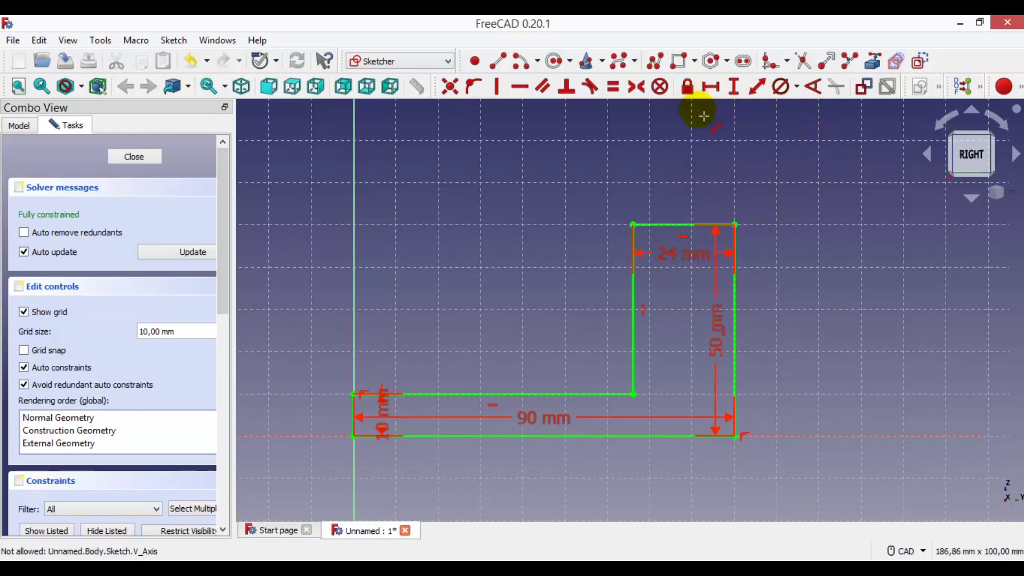
{"action": "left_click", "coordinate": [566, 87]}
{"action": "left_click", "coordinate": [678, 287]}
{"action": "left_click", "coordinate": [692, 305]}
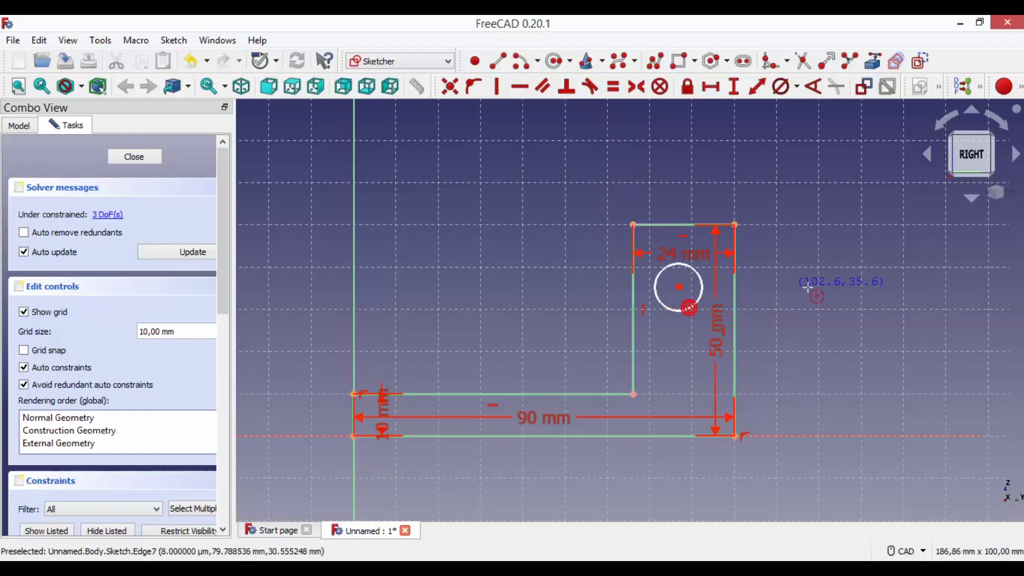
{"action": "left_click_drag", "start_coordinate": [708, 262], "coordinate": [708, 180]}
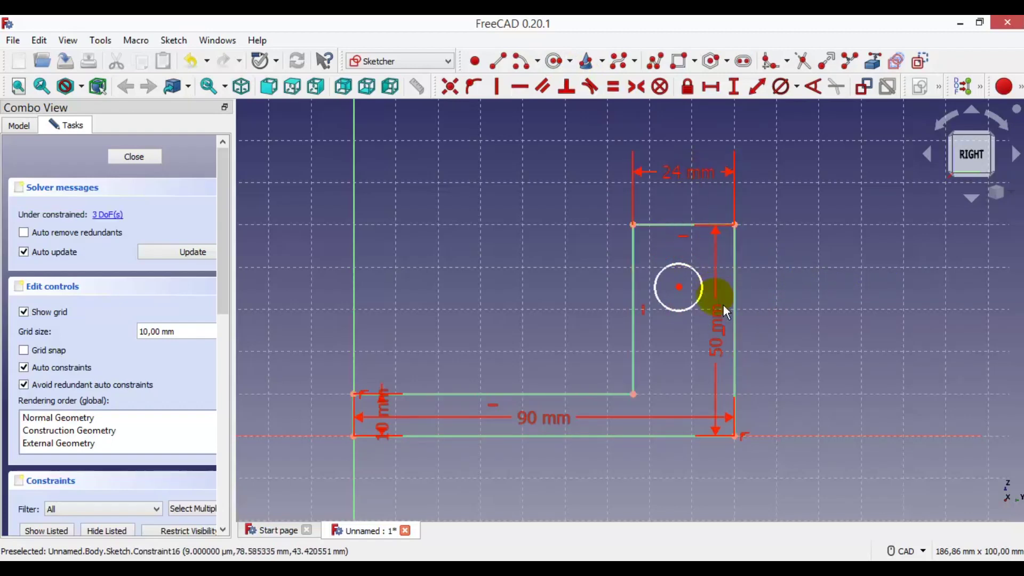
{"action": "left_click_drag", "start_coordinate": [724, 331], "coordinate": [820, 336]}
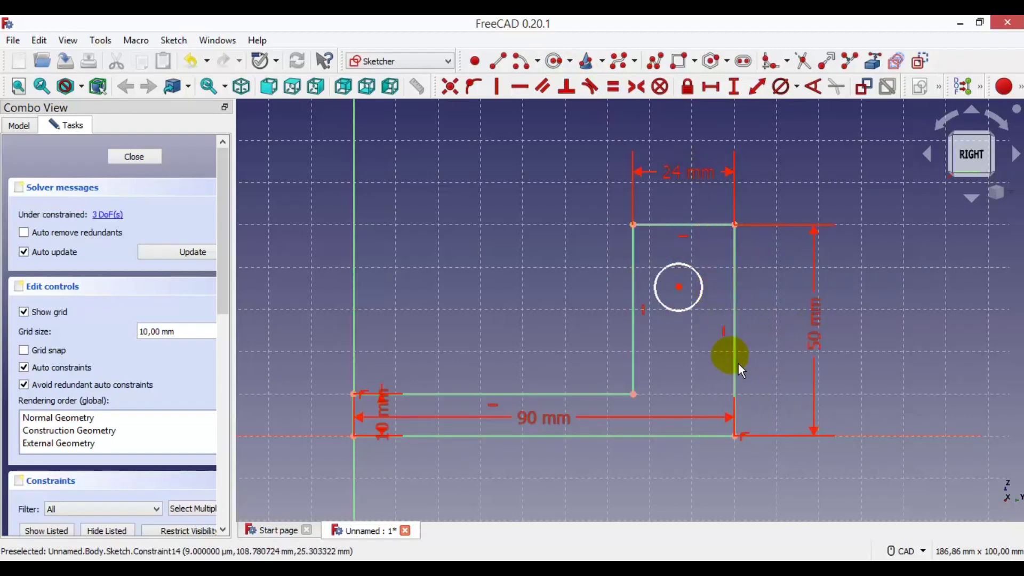
{"action": "scroll", "coordinate": [708, 322], "scroll_direction": "up", "scroll_amount": 2}
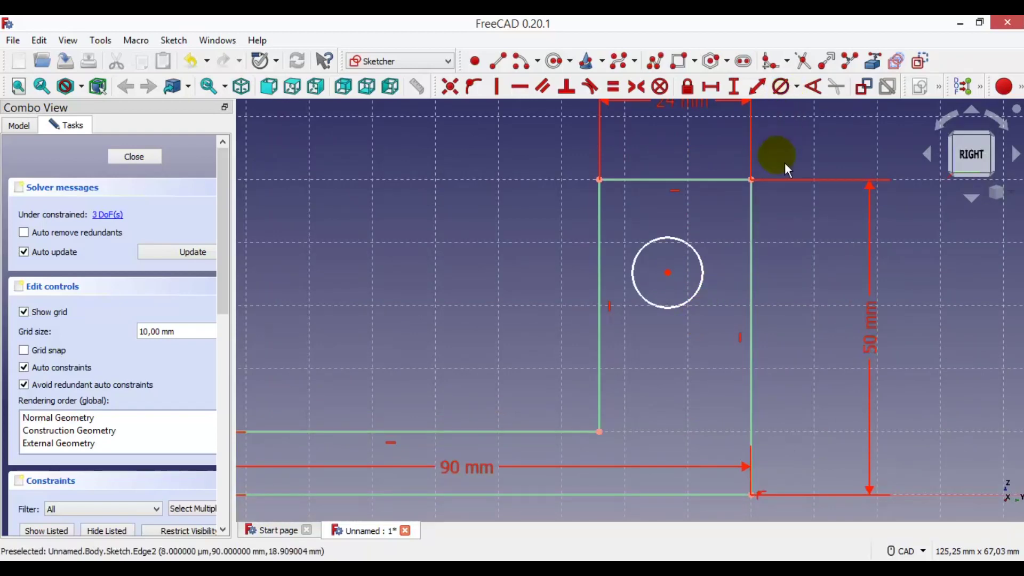
{"action": "left_click", "coordinate": [792, 103]}
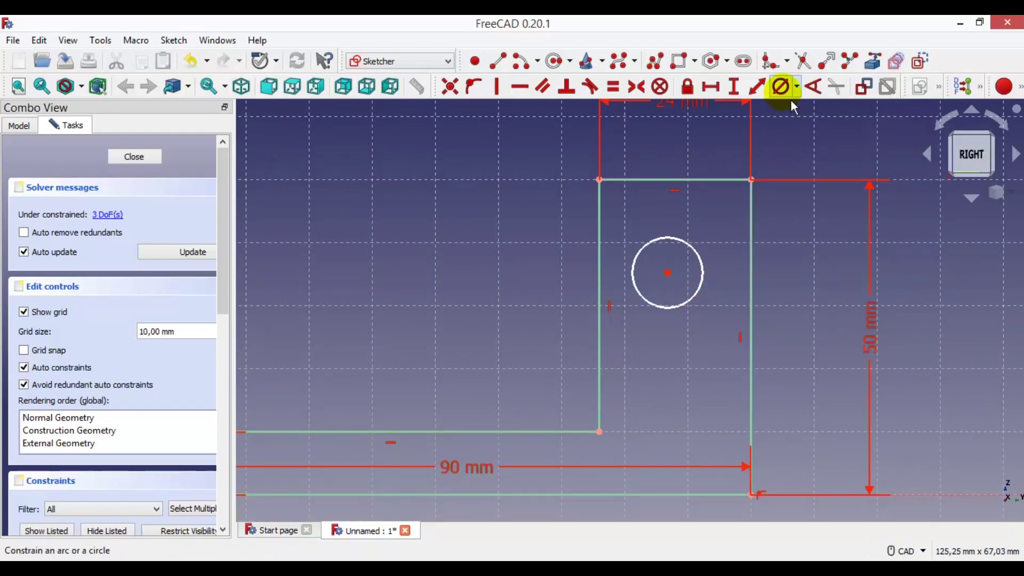
Constrain the hole circle's diameter to 12 mm after checking the drawing.
{"action": "left_click", "coordinate": [706, 265]}
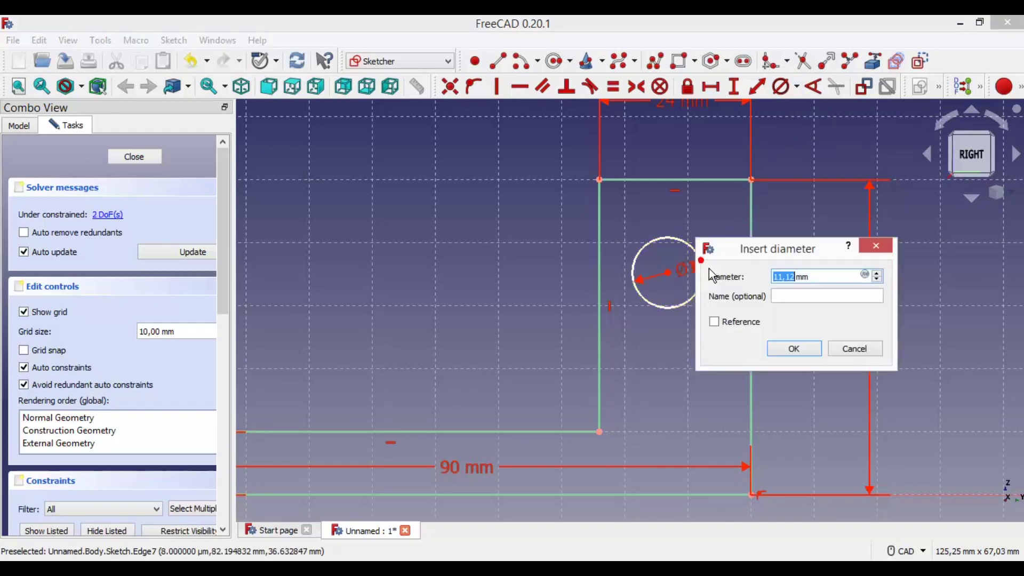
{"action": "key", "text": "alt+Tab"}
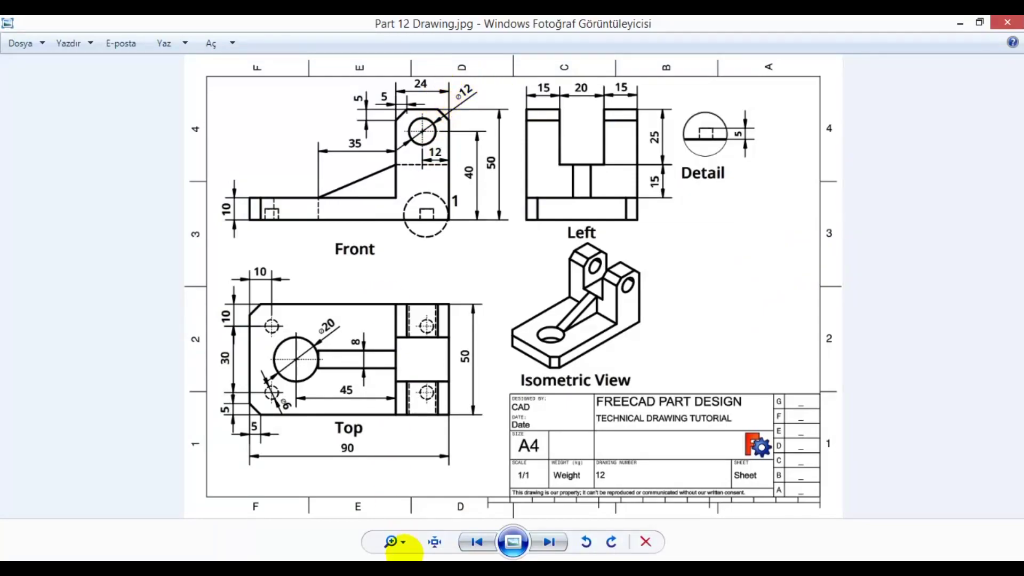
{"action": "key", "text": "alt+Tab"}
{"action": "type", "text": "12"}
{"action": "left_click", "coordinate": [793, 349]}
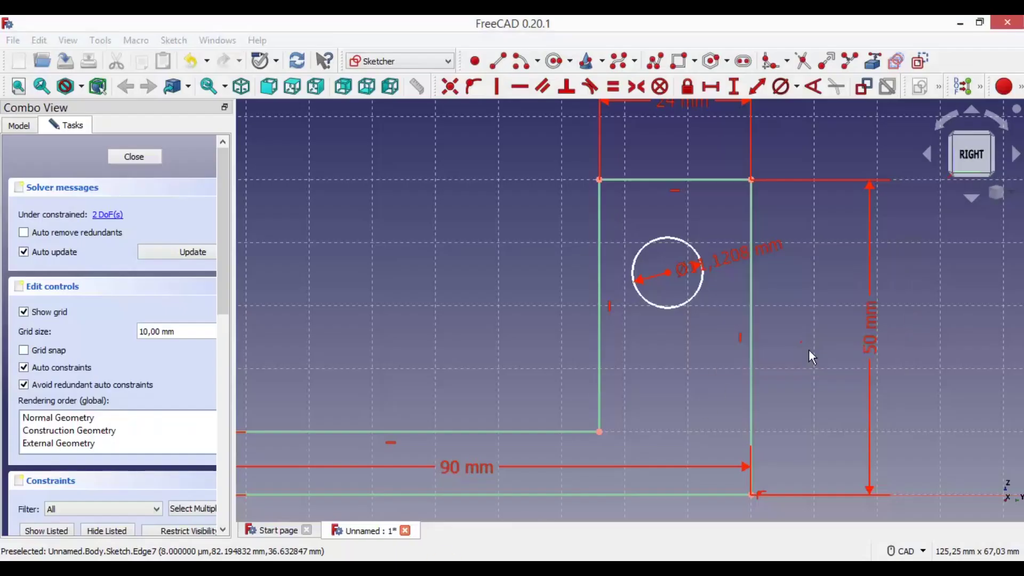
{"action": "scroll", "coordinate": [780, 301], "scroll_direction": "down", "scroll_amount": 1}
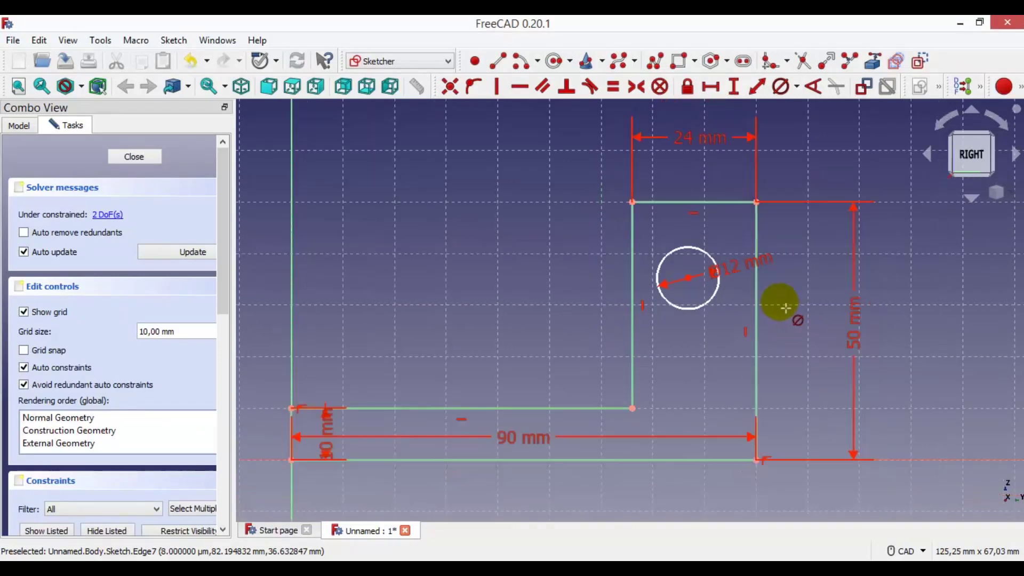
{"action": "middle_click_drag", "start_coordinate": [766, 308], "coordinate": [716, 305]}
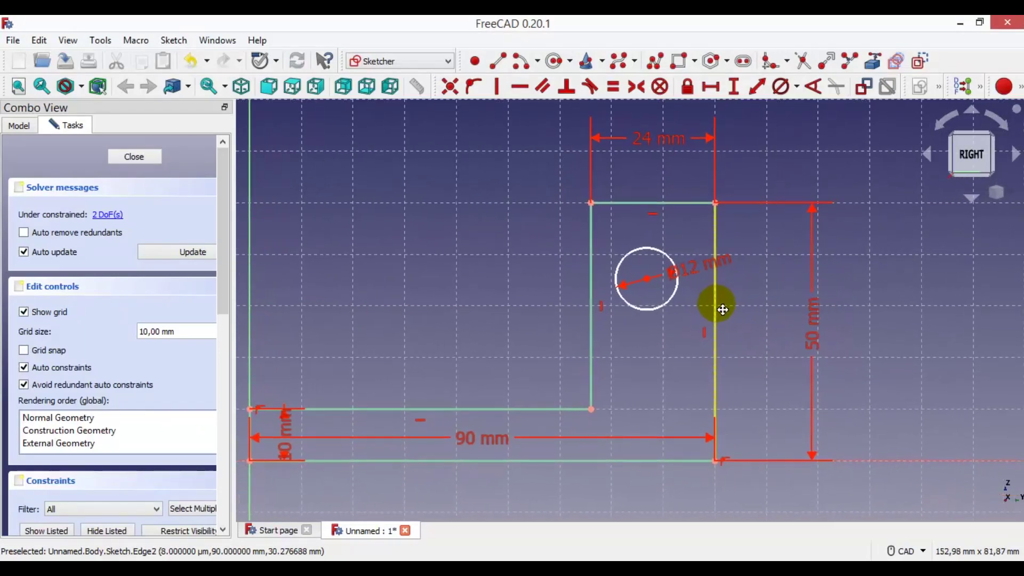
Set a 12 mm horizontal distance from the hole centre to the top-right corner.
{"action": "left_click", "coordinate": [717, 89]}
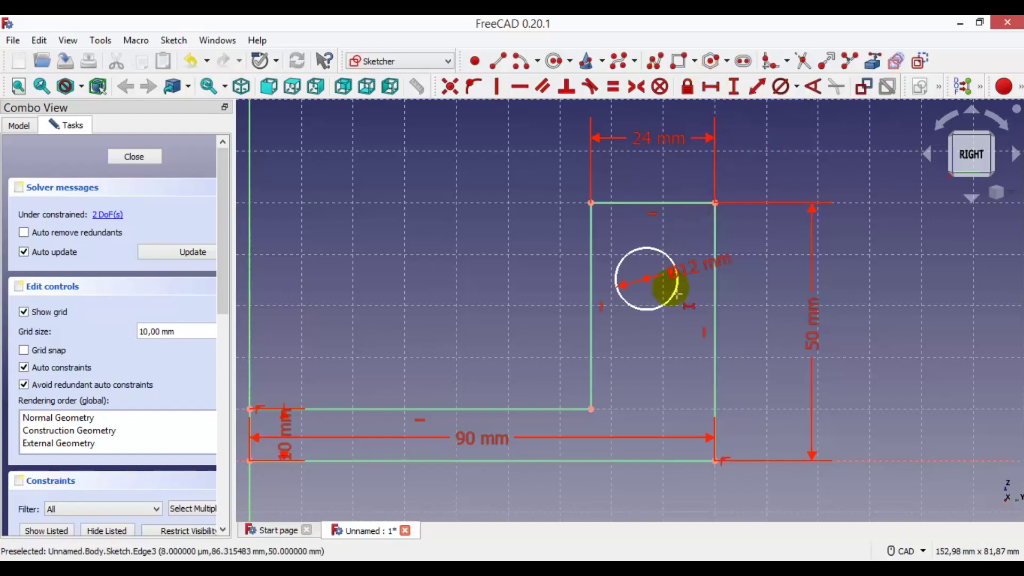
{"action": "scroll", "coordinate": [652, 281], "scroll_direction": "up", "scroll_amount": 2}
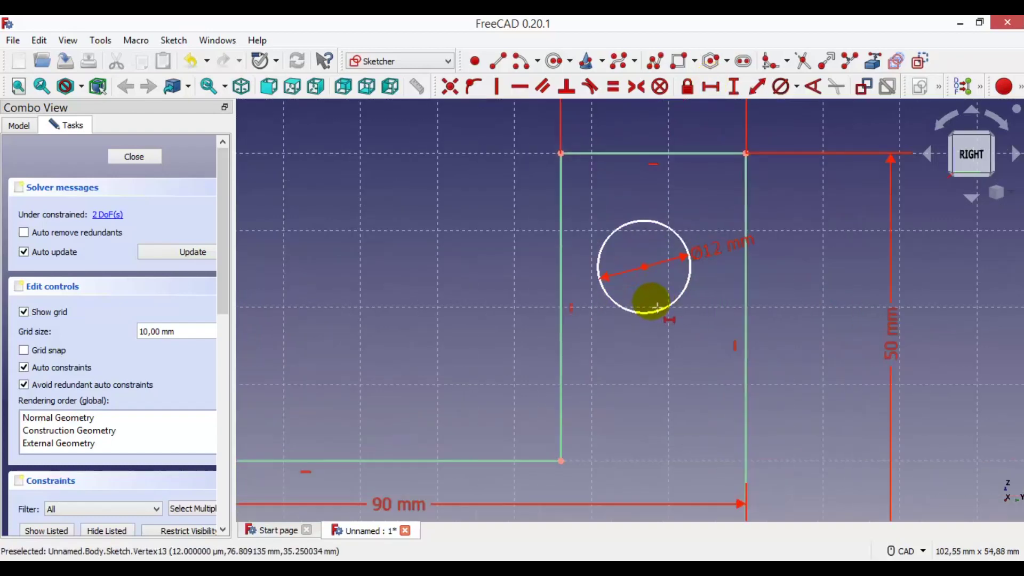
{"action": "left_click", "coordinate": [652, 273]}
{"action": "scroll", "coordinate": [742, 267], "scroll_direction": "down", "scroll_amount": 1}
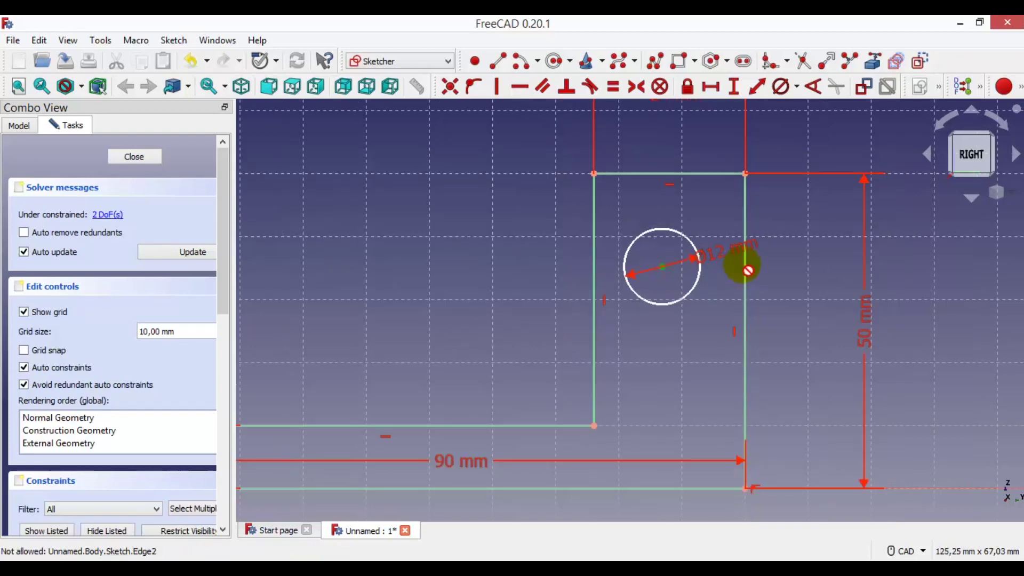
{"action": "scroll", "coordinate": [752, 240], "scroll_direction": "down", "scroll_amount": 1}
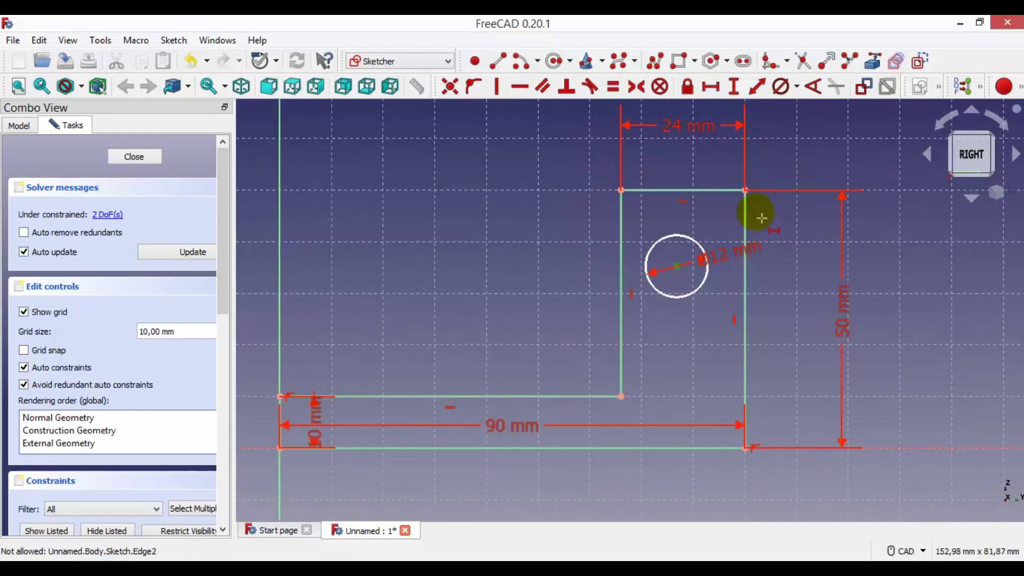
{"action": "left_click", "coordinate": [749, 192]}
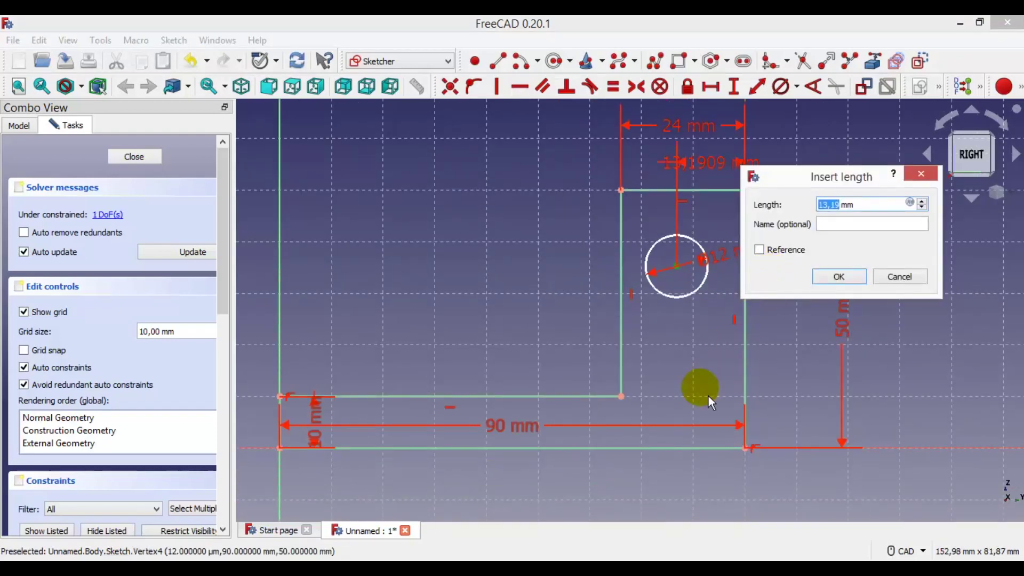
{"action": "type", "text": "12"}
{"action": "left_click", "coordinate": [847, 278]}
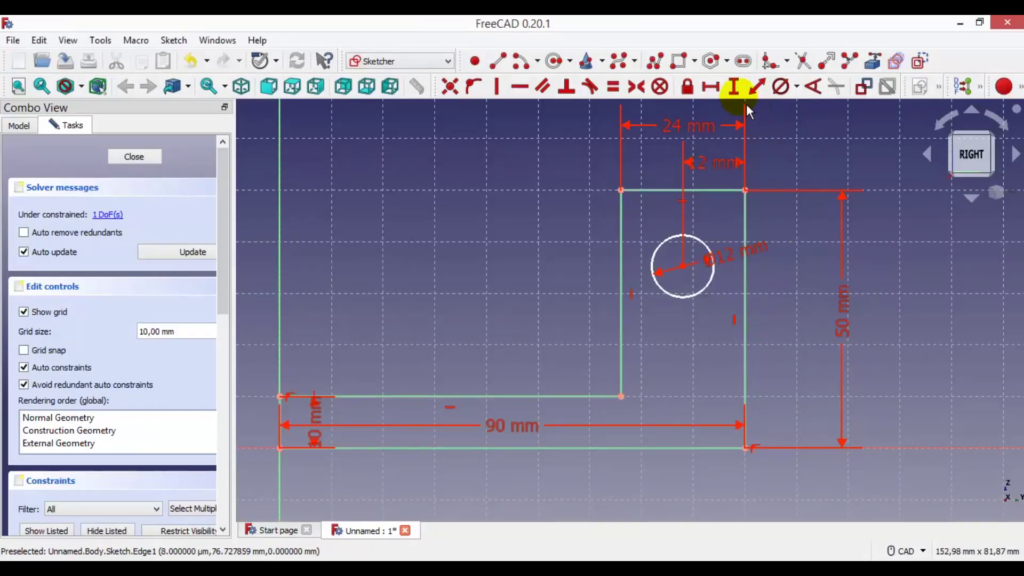
Set the hole centre 40 mm above the bottom-right corner and close the sketch.
{"action": "left_click", "coordinate": [744, 95]}
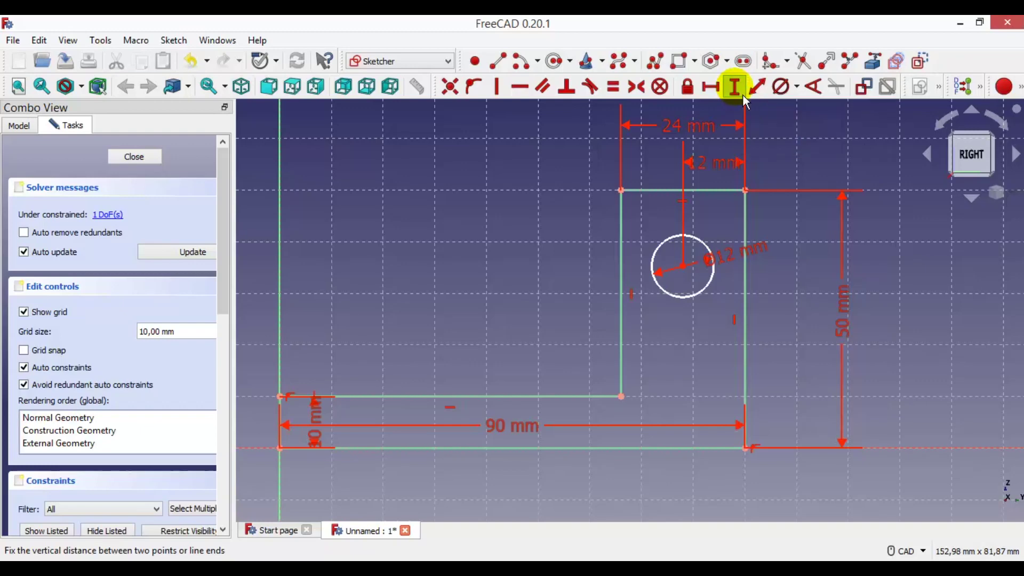
{"action": "left_click", "coordinate": [692, 272]}
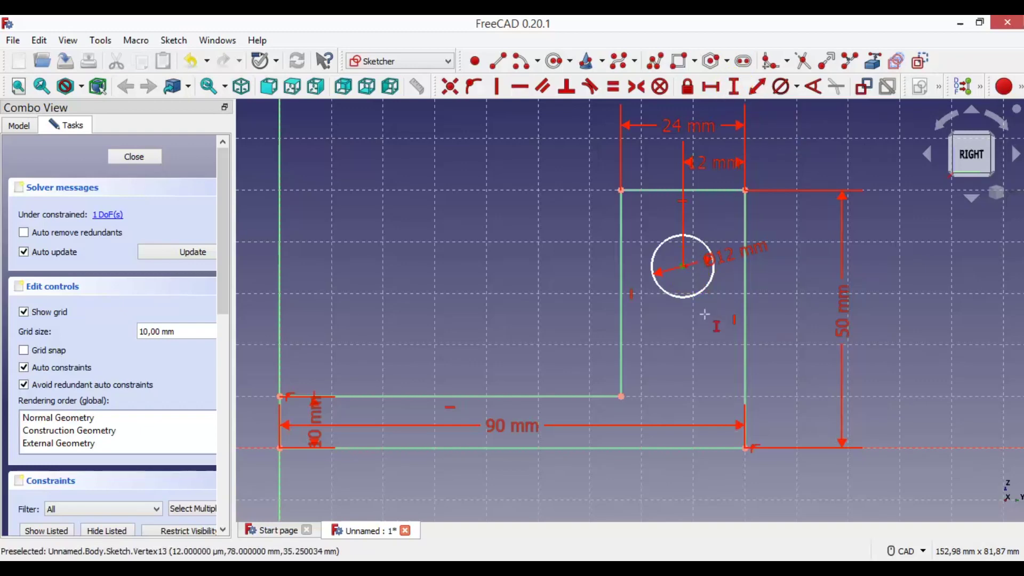
{"action": "left_click", "coordinate": [747, 449]}
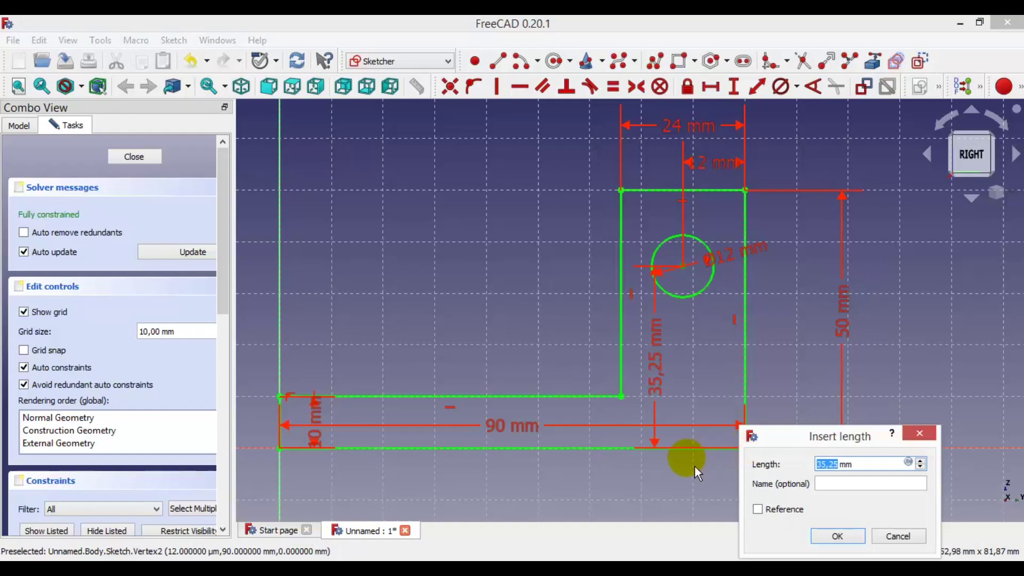
{"action": "type", "text": "40"}
{"action": "left_click", "coordinate": [837, 536]}
{"action": "scroll", "coordinate": [728, 383], "scroll_direction": "down", "scroll_amount": 1}
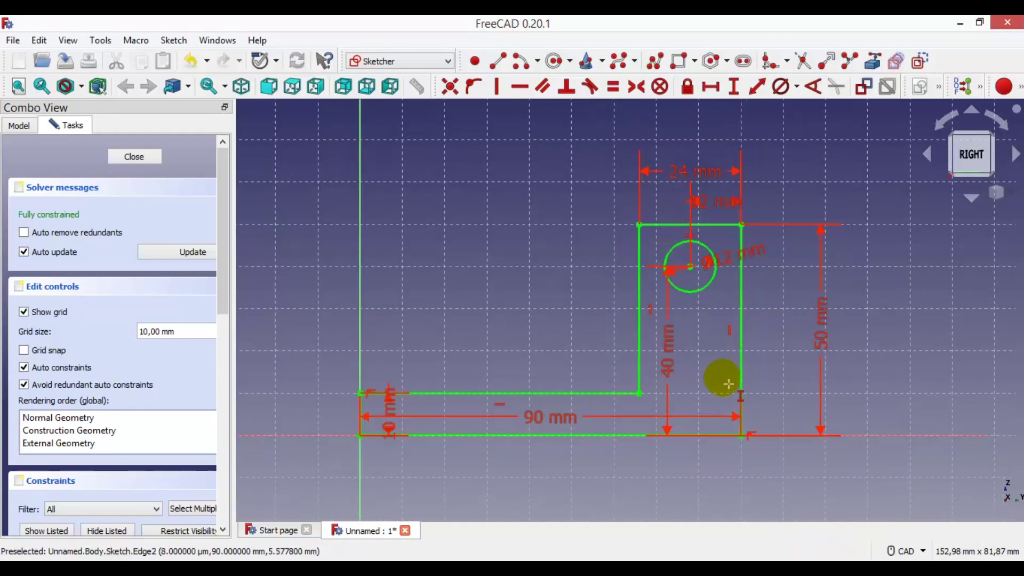
{"action": "left_click", "coordinate": [149, 166]}
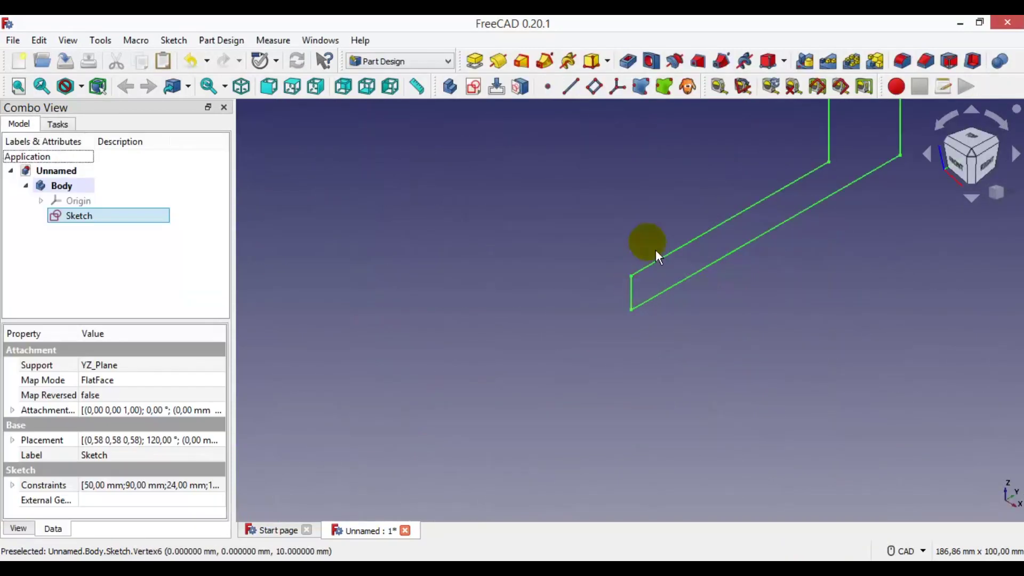
Pad the L-profile sketch 50 mm, symmetric to the sketch plane.
{"action": "middle_click_drag", "start_coordinate": [643, 272], "coordinate": [590, 295]}
{"action": "scroll", "coordinate": [491, 366], "scroll_direction": "down", "scroll_amount": 1}
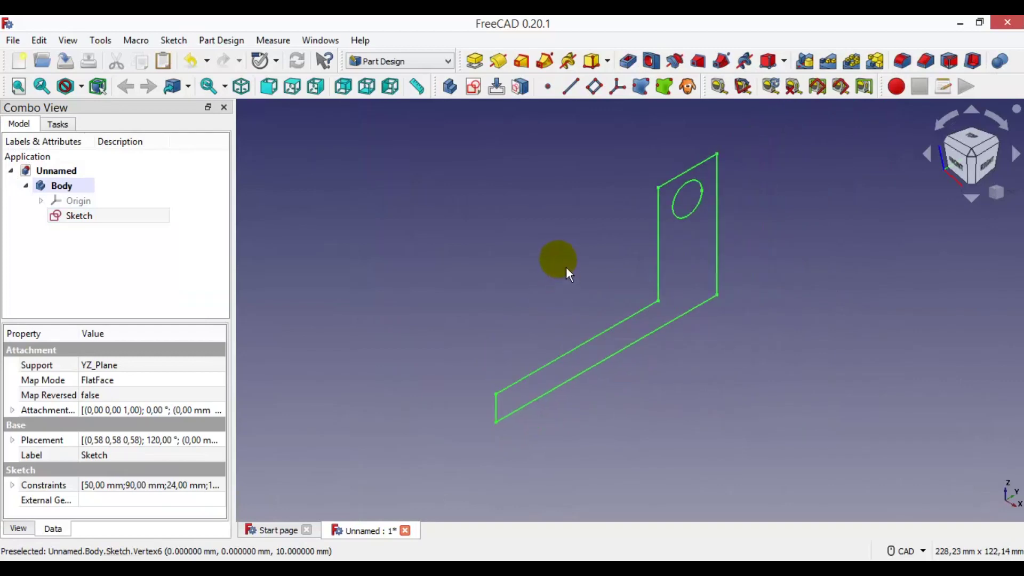
{"action": "left_click", "coordinate": [476, 63]}
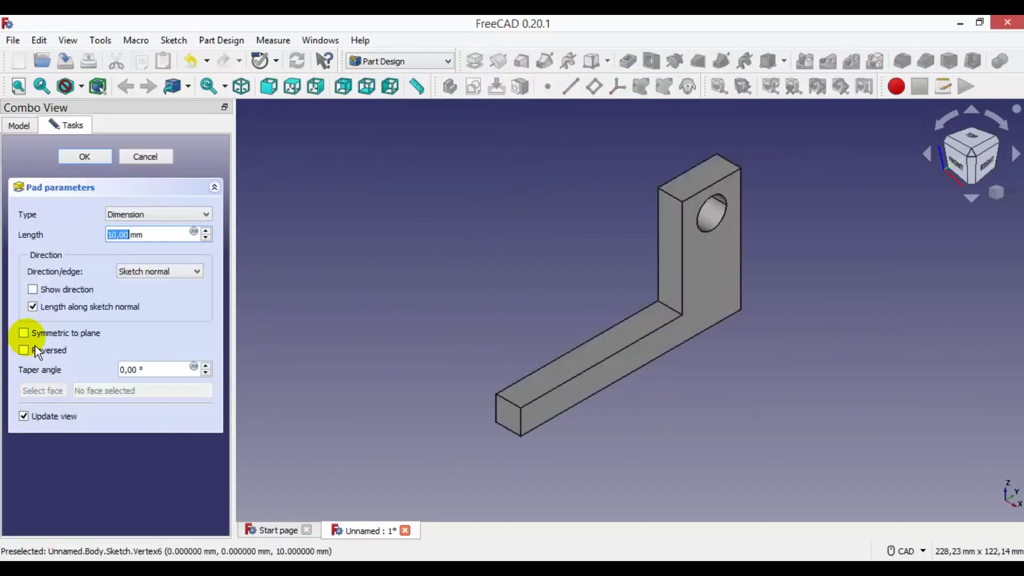
{"action": "left_click", "coordinate": [24, 333]}
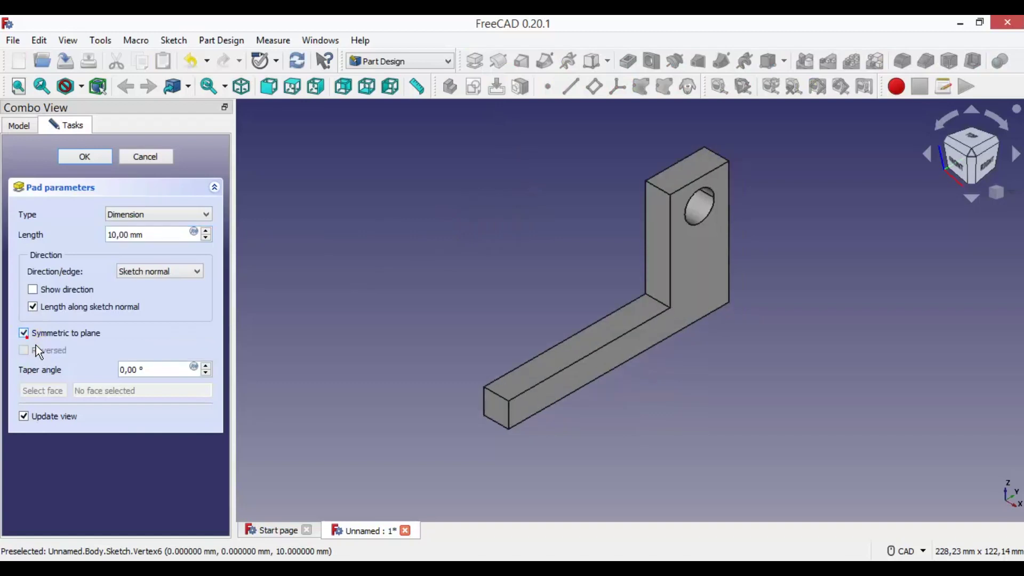
{"action": "left_click", "coordinate": [160, 236]}
{"action": "key", "text": "ctrl+a"}
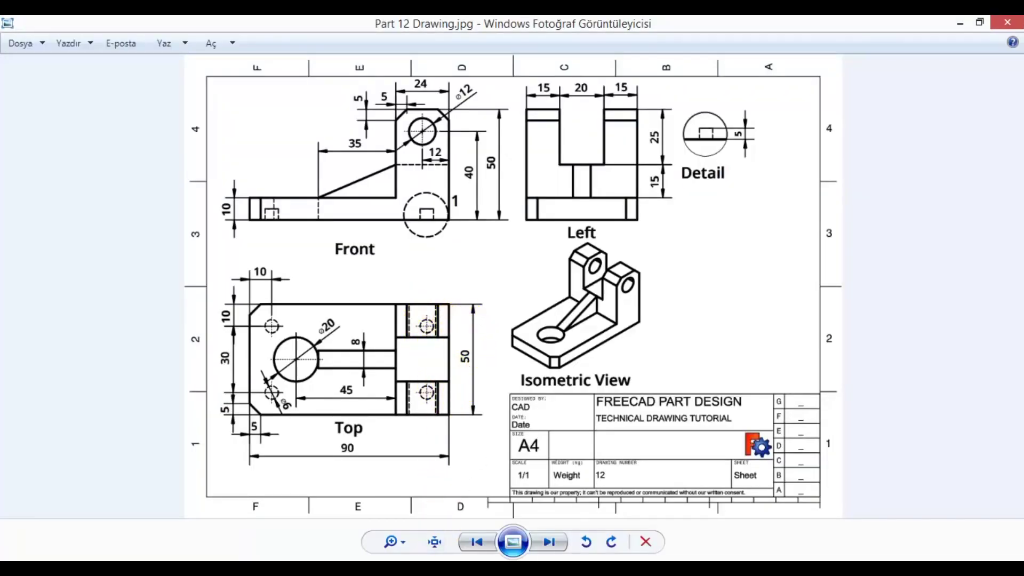
{"action": "key", "text": "alt+Tab"}
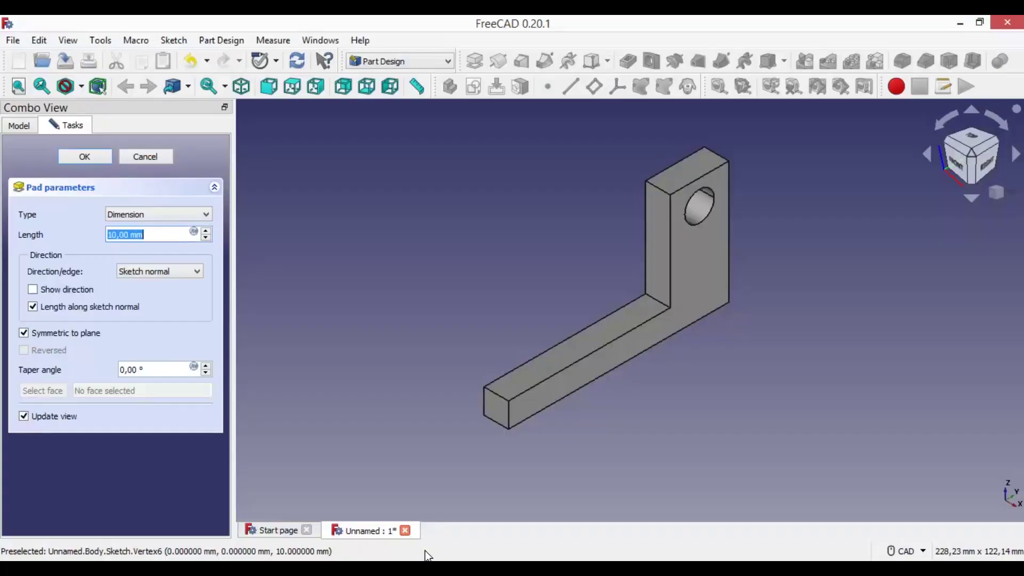
{"action": "type", "text": "50"}
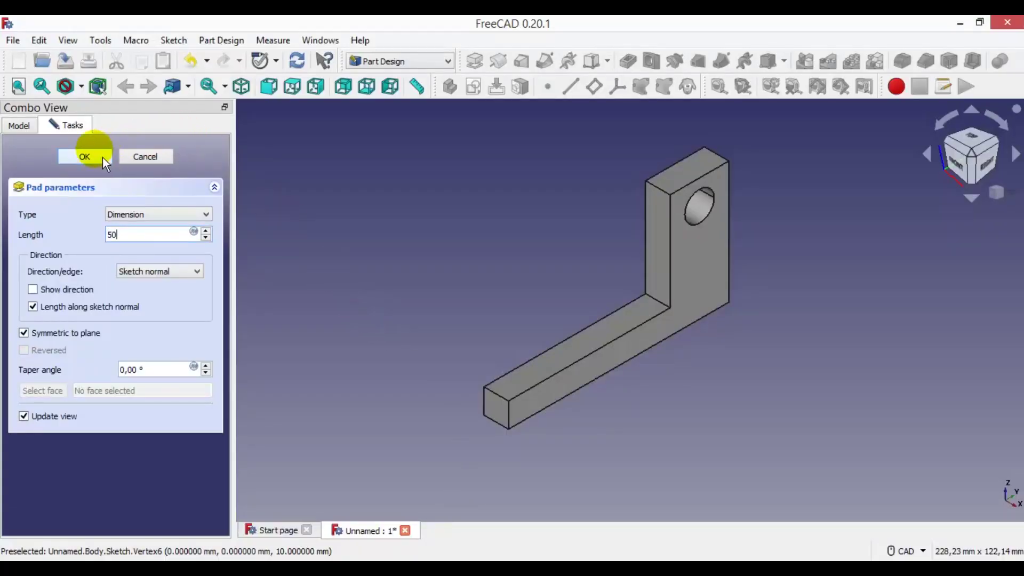
{"action": "left_click", "coordinate": [94, 158]}
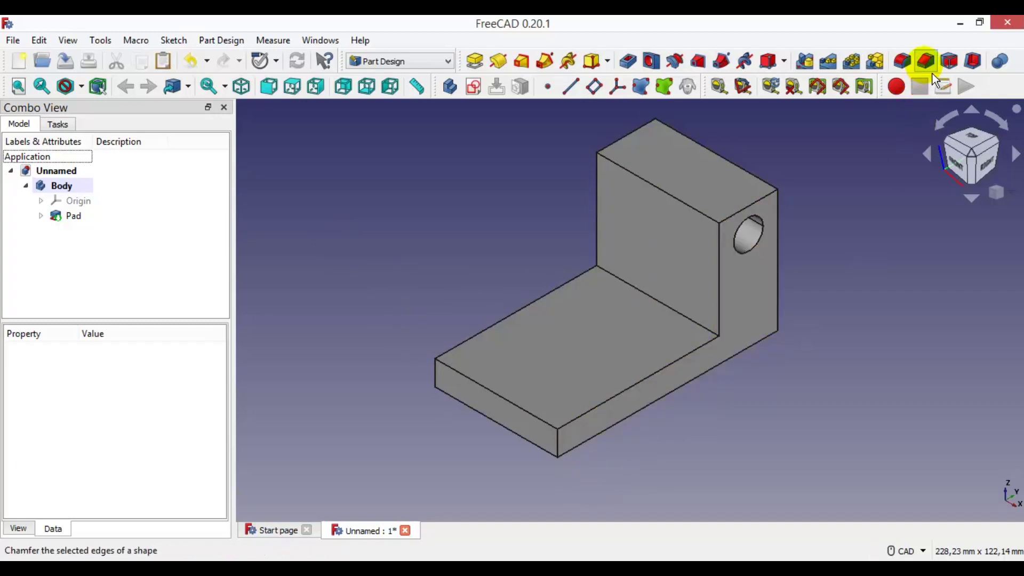
Select a corner edge of the padded bracket.
{"action": "left_click", "coordinate": [566, 447]}
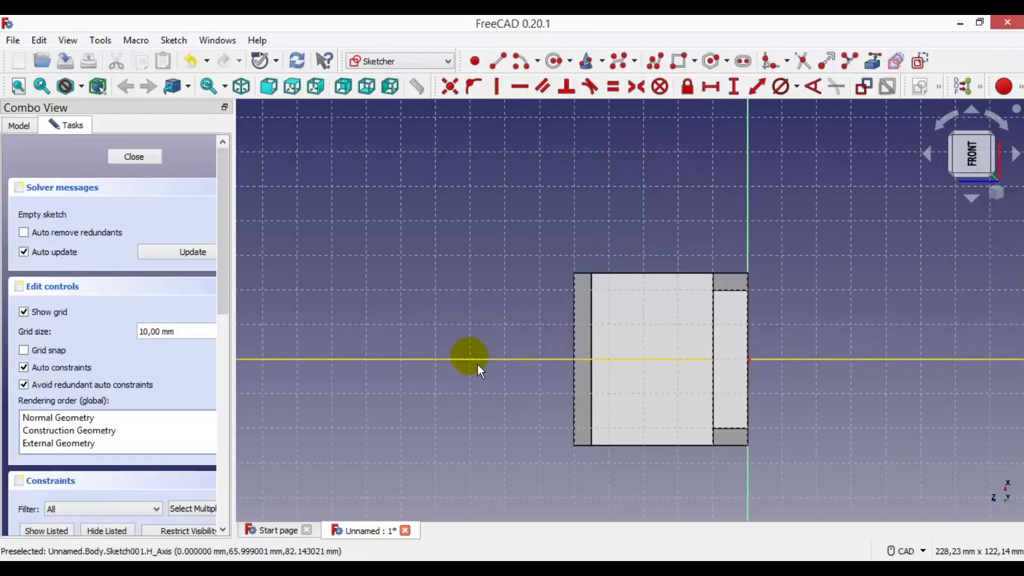
Orbit the bracket, then snap the view back to straight front.
{"action": "middle_click_drag", "start_coordinate": [478, 364], "coordinate": [504, 372]}
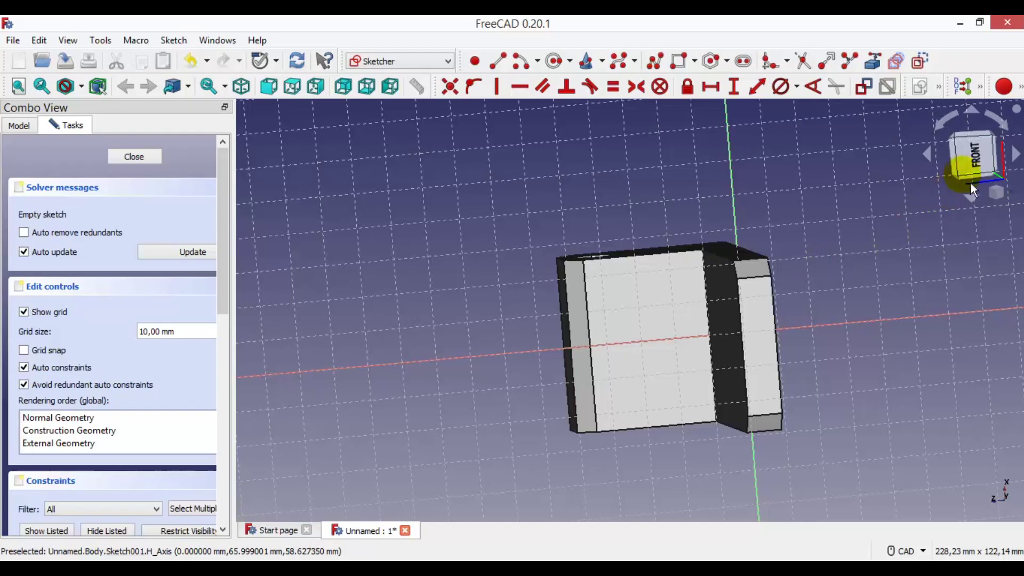
{"action": "left_click", "coordinate": [978, 165]}
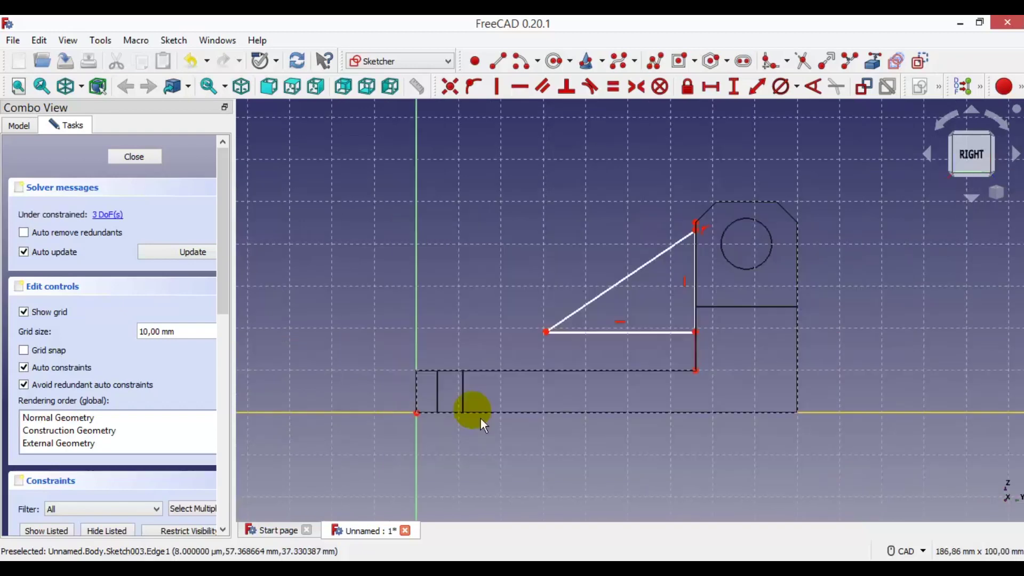
Undo the last change and set the rib's bottom-right point 10 mm above the origin.
{"action": "key", "text": "ctrl+z"}
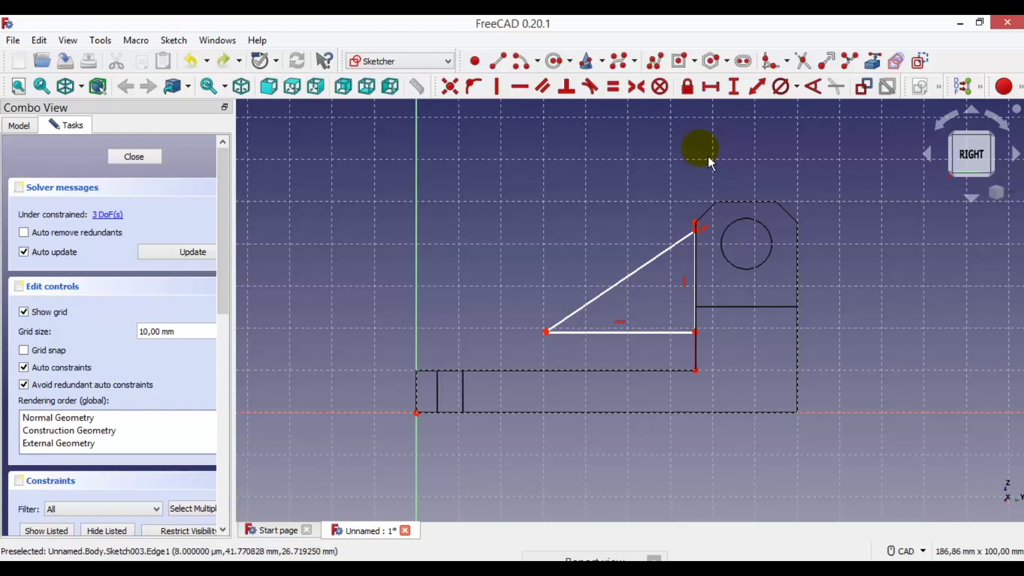
{"action": "left_click", "coordinate": [738, 94]}
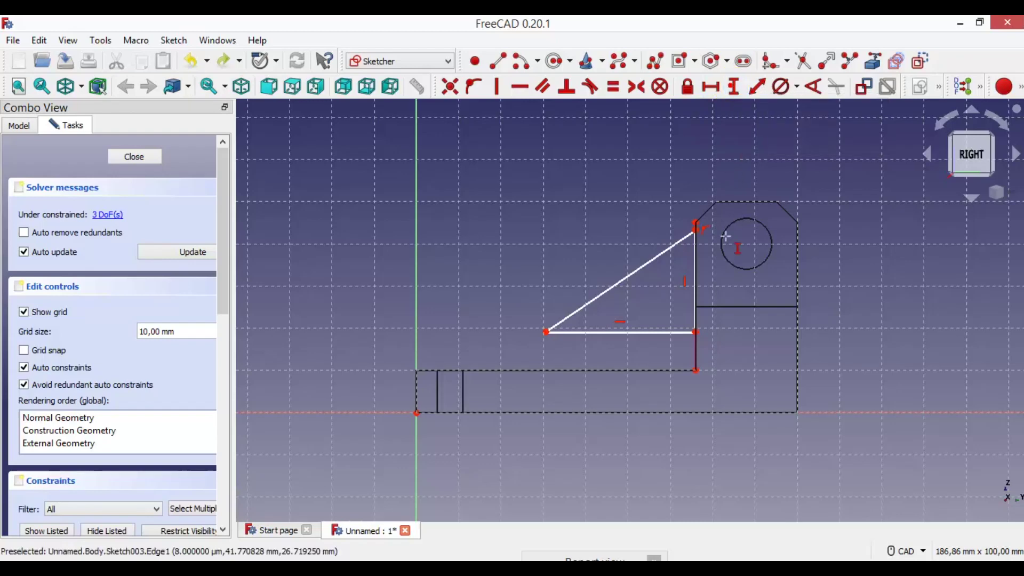
{"action": "left_click", "coordinate": [695, 332]}
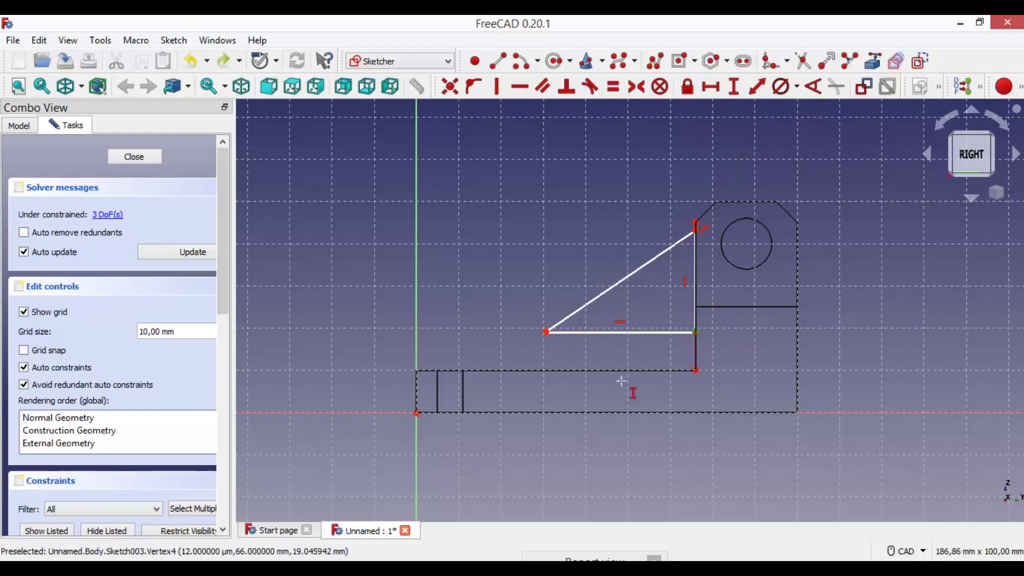
{"action": "left_click", "coordinate": [421, 420]}
{"action": "type", "text": "10"}
{"action": "key", "text": "Return"}
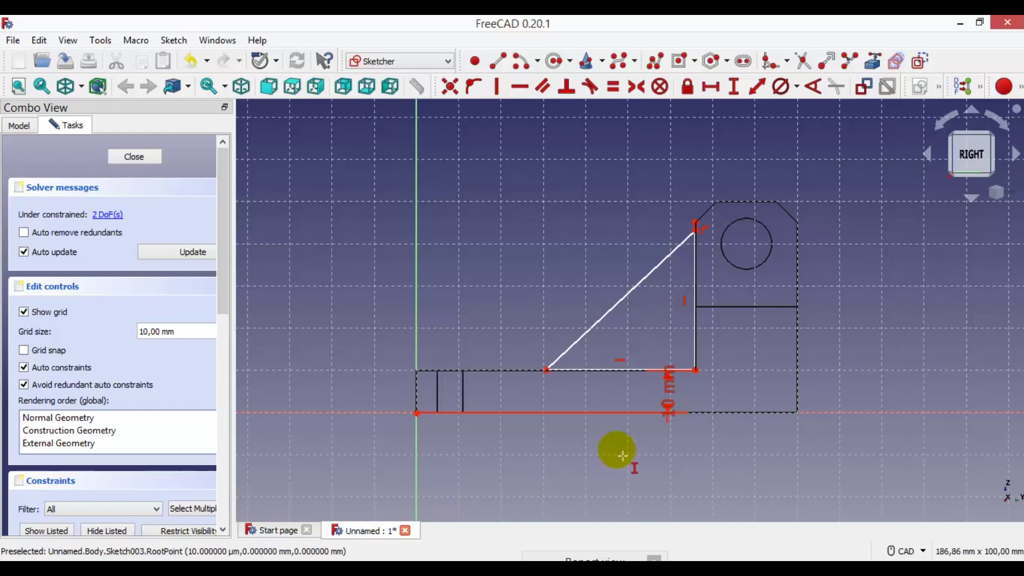
Check the drawing, then constrain the rib's vertical edge to 15 mm and bottom line to 35 mm.
{"action": "left_click", "coordinate": [427, 568]}
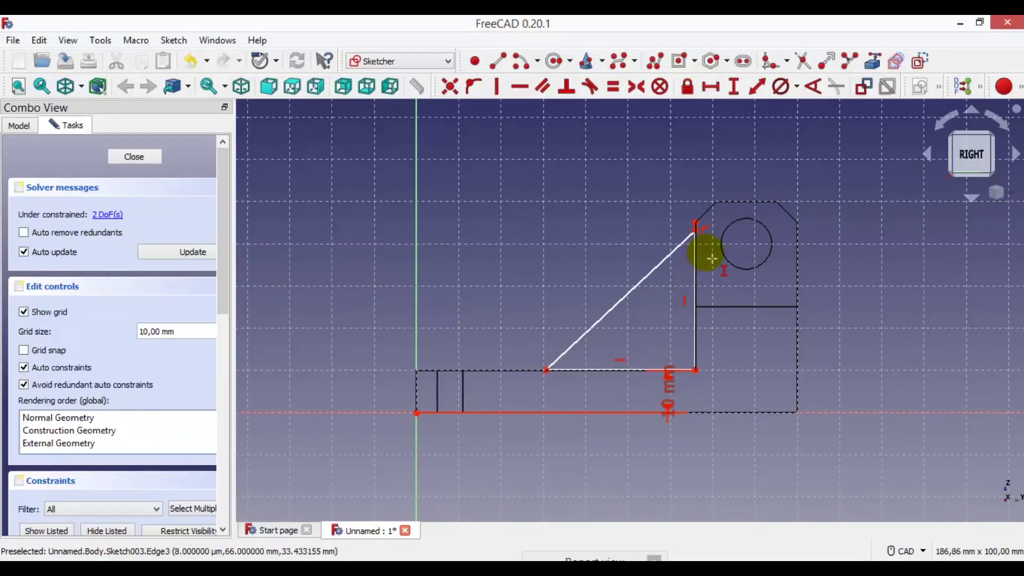
{"action": "scroll", "coordinate": [709, 251], "scroll_direction": "up", "scroll_amount": 1}
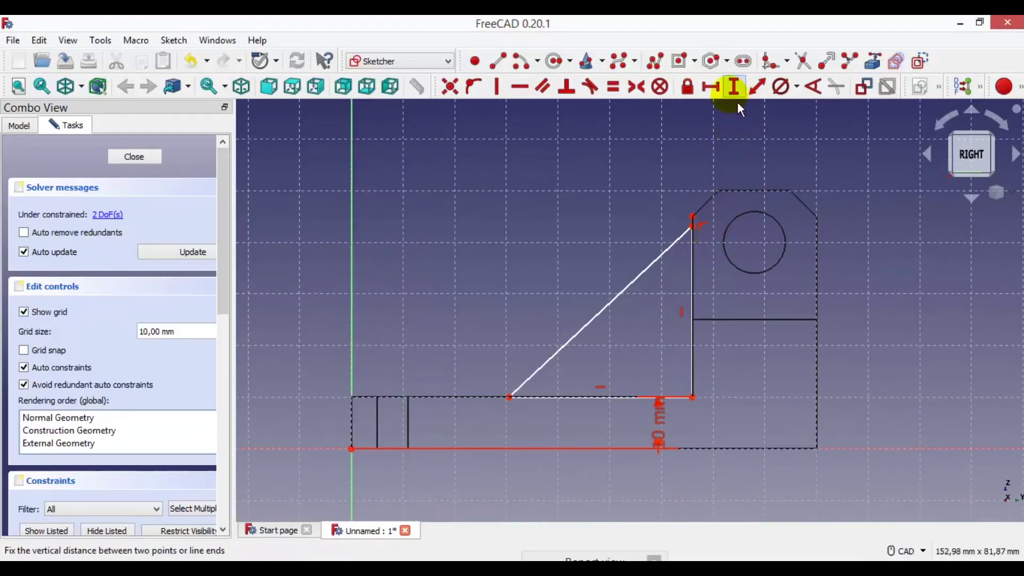
{"action": "left_click", "coordinate": [758, 99]}
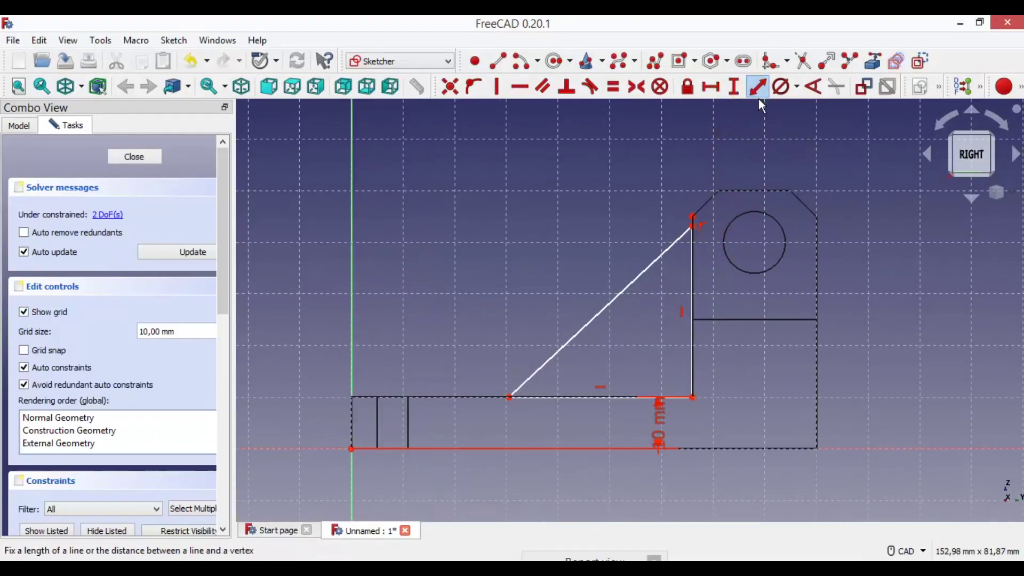
{"action": "left_click", "coordinate": [696, 271]}
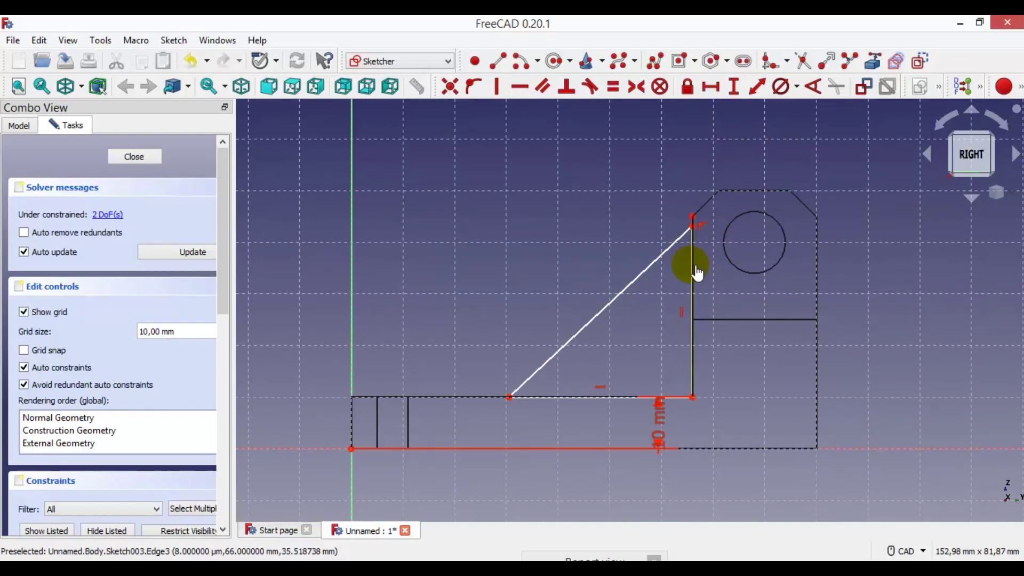
{"action": "type", "text": "15"}
{"action": "key", "text": "Return"}
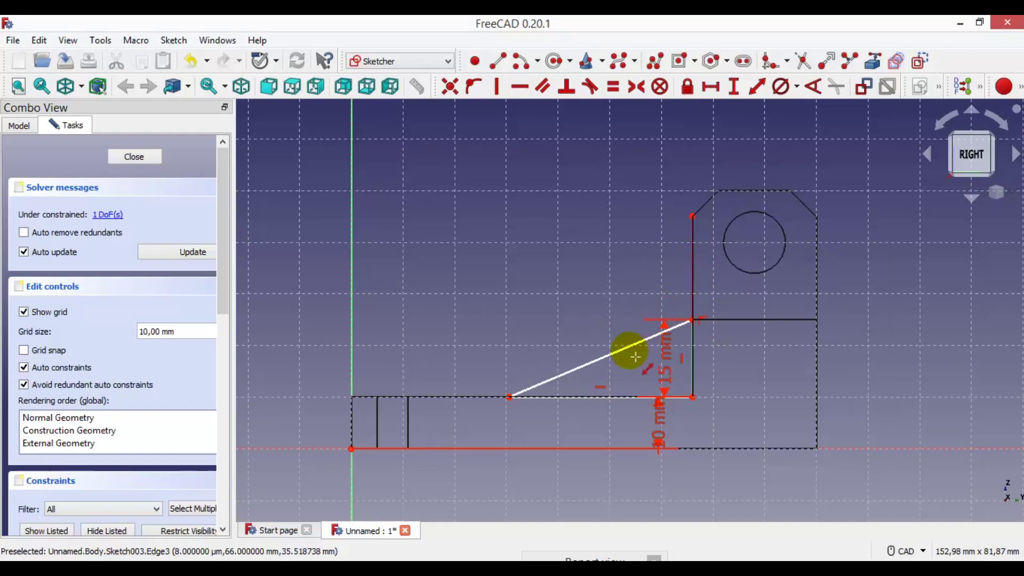
{"action": "left_click", "coordinate": [597, 400]}
{"action": "type", "text": "35"}
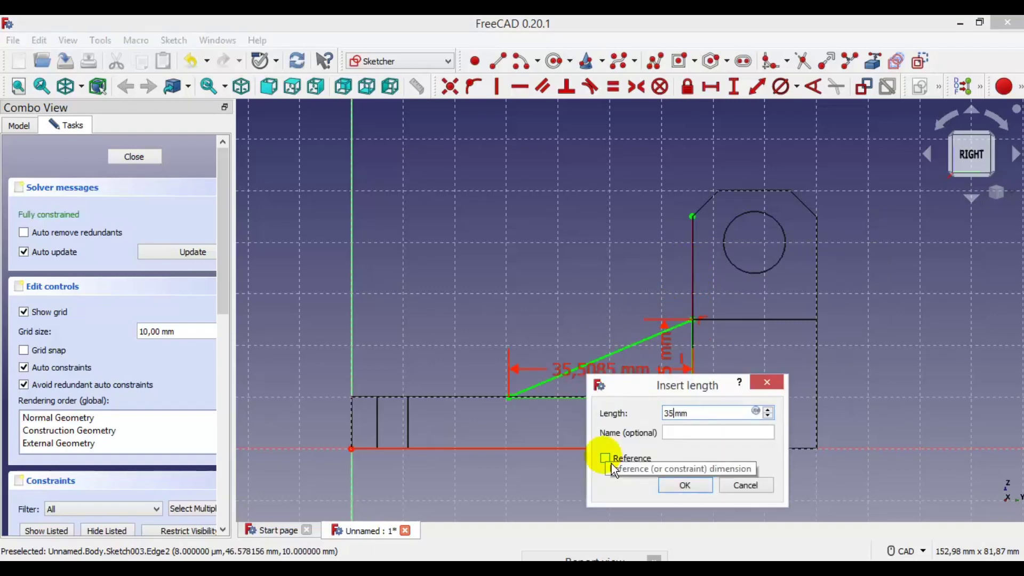
{"action": "key", "text": "Return"}
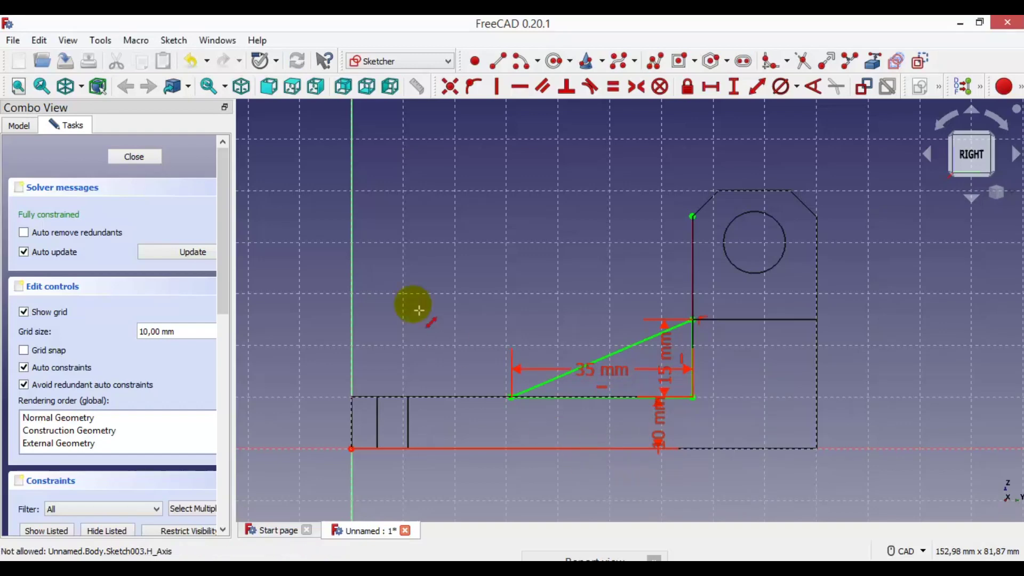
Restore the As is draw style and close the rib sketch.
{"action": "left_click", "coordinate": [81, 86]}
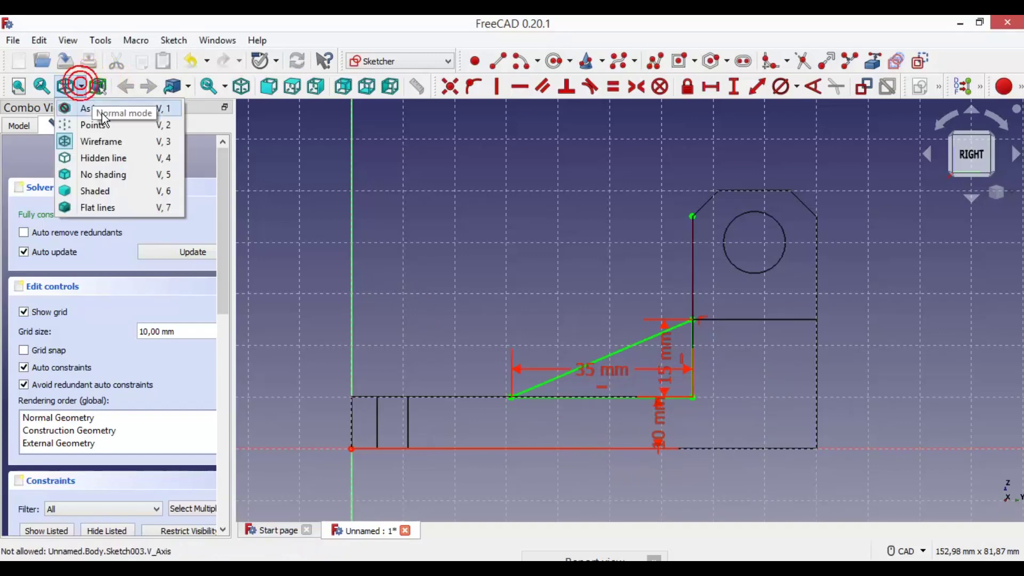
{"action": "left_click", "coordinate": [100, 111]}
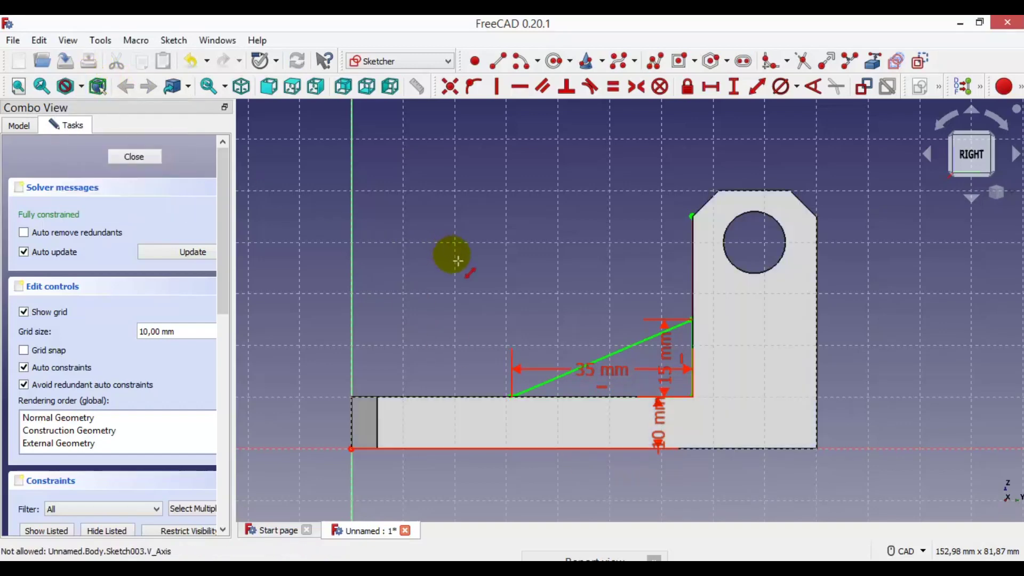
{"action": "left_click", "coordinate": [129, 155]}
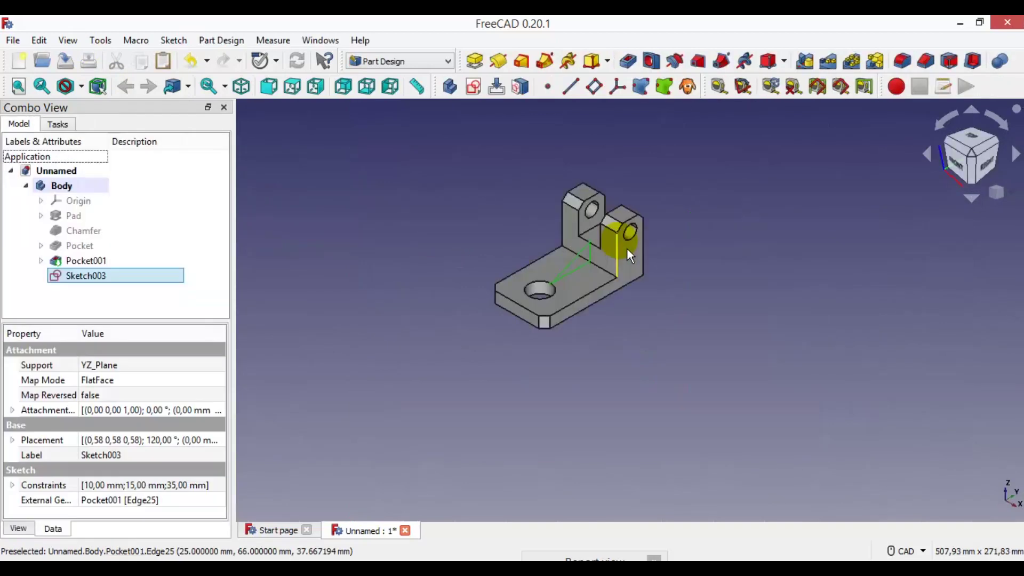
Pad the triangle sketch 8 mm symmetric to its plane to form the rib.
{"action": "key", "text": "0"}
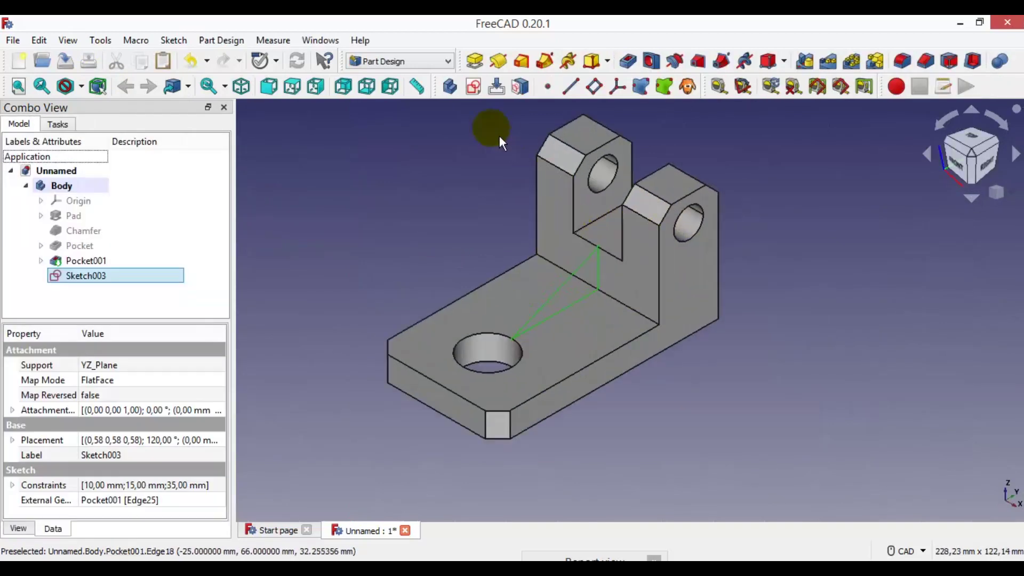
{"action": "left_click", "coordinate": [484, 74]}
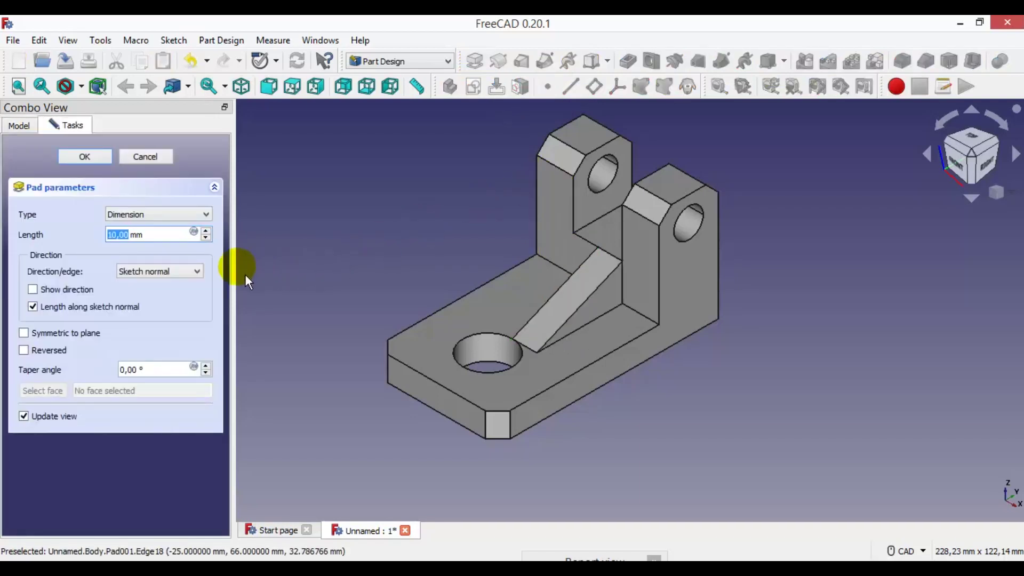
{"action": "left_click", "coordinate": [30, 340]}
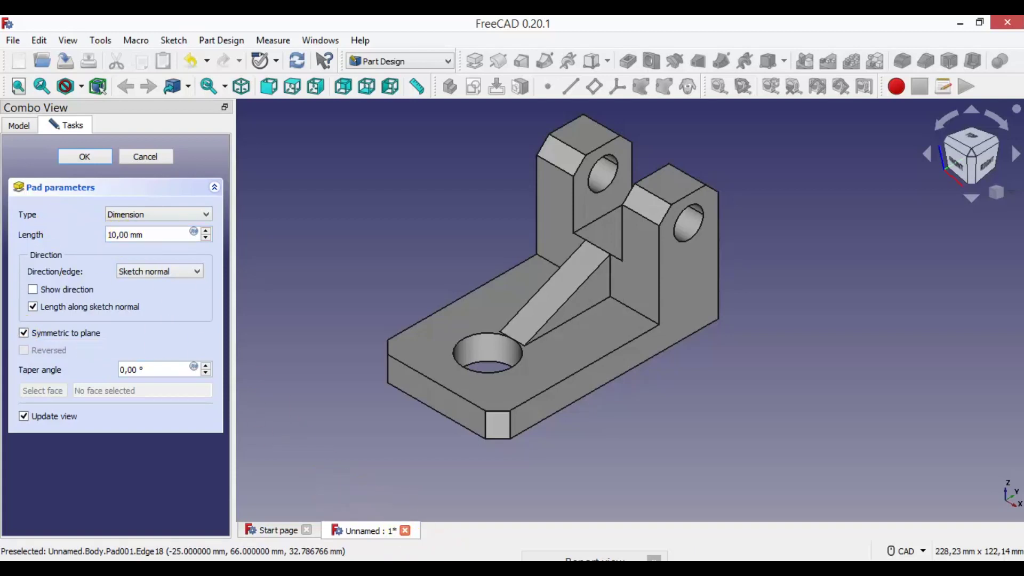
{"action": "left_click", "coordinate": [448, 568]}
{"action": "left_click", "coordinate": [169, 246]}
{"action": "type", "text": "8"}
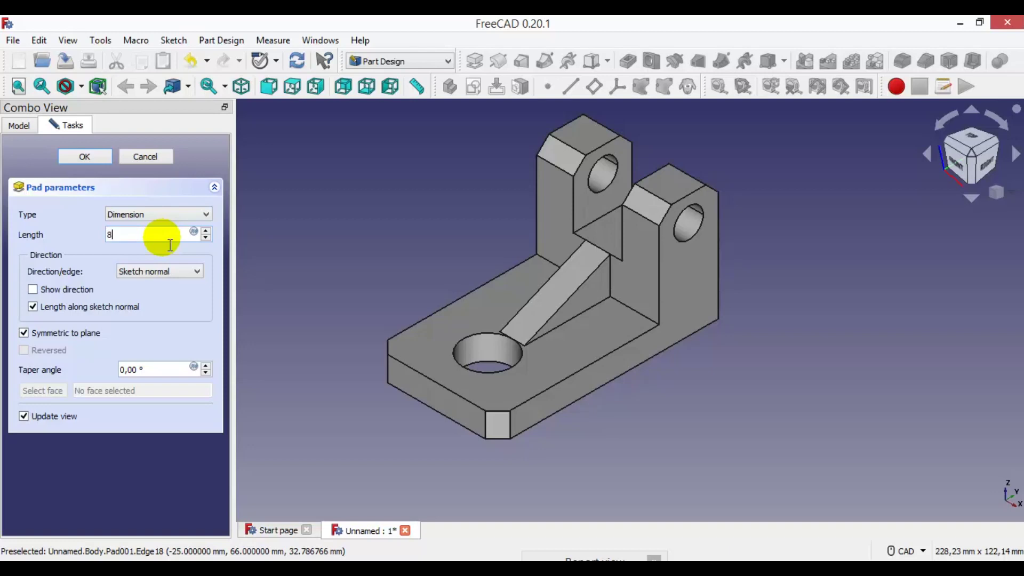
{"action": "left_click", "coordinate": [100, 162]}
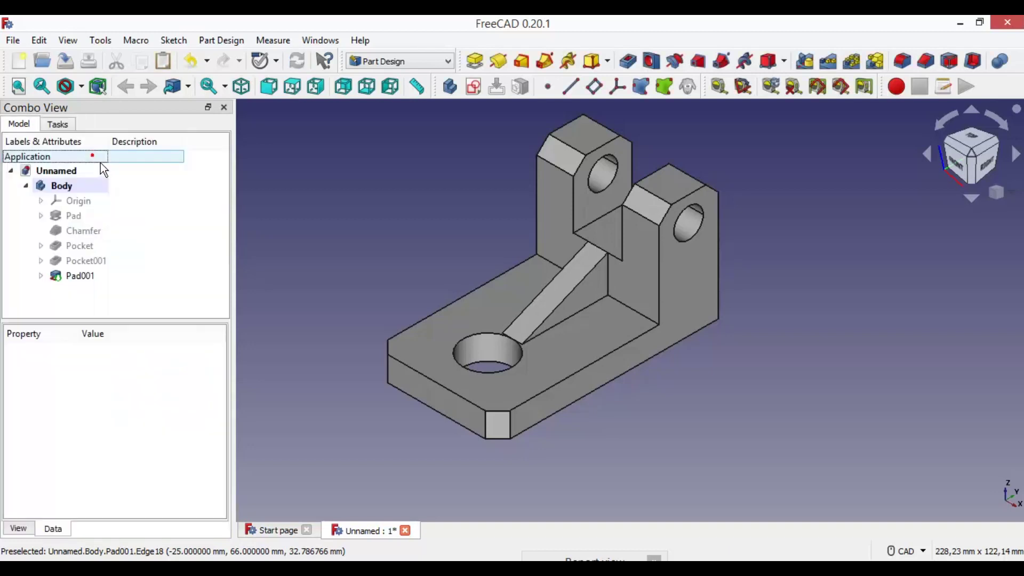
Recheck the technical drawing, orbit to the underside and select the base's bottom face.
{"action": "middle_click_drag", "start_coordinate": [647, 425], "coordinate": [670, 421]}
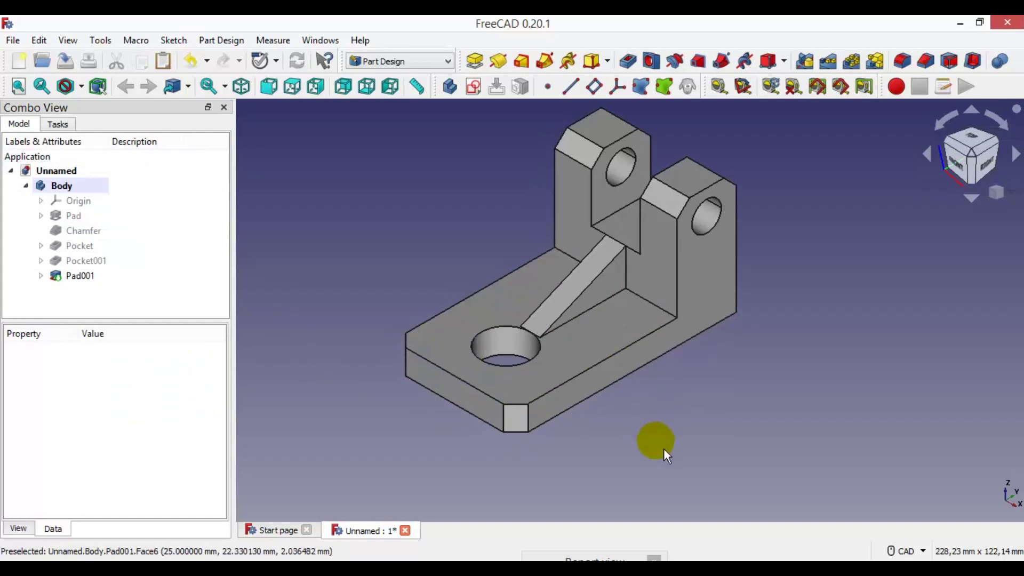
{"action": "key", "text": "alt+Tab"}
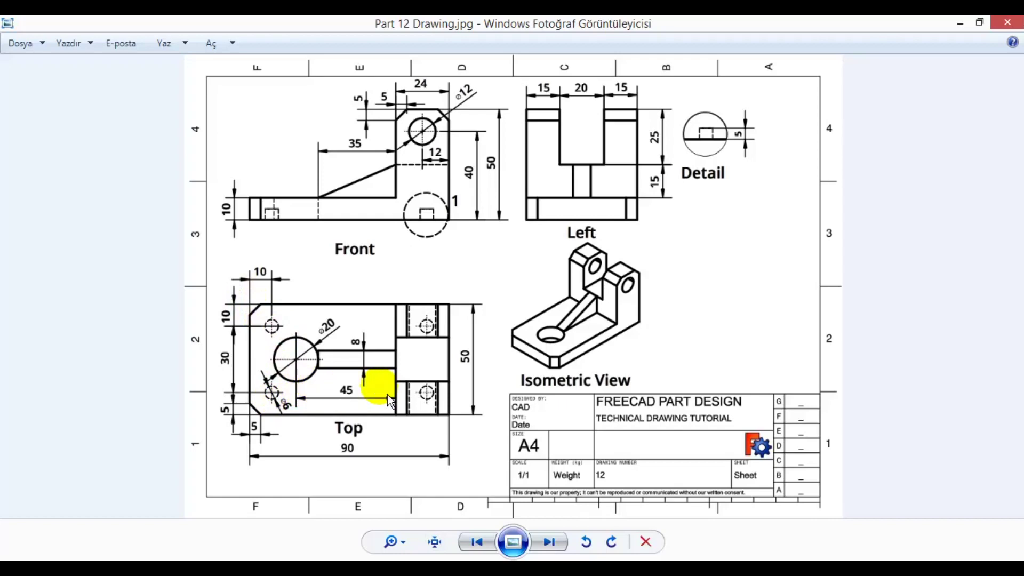
{"action": "mouse_move", "coordinate": [439, 552]}
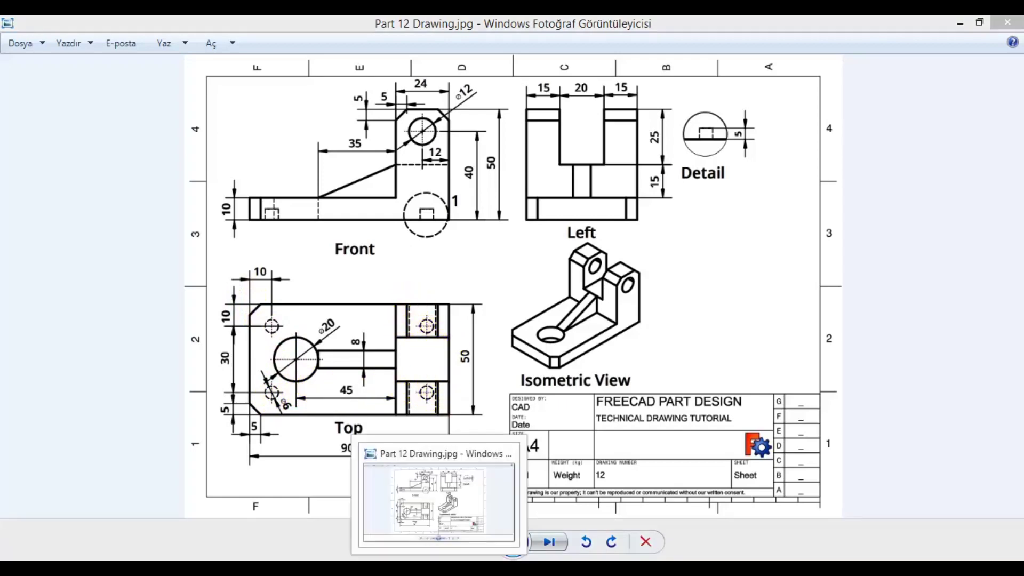
{"action": "left_click", "coordinate": [474, 558]}
{"action": "mouse_move", "coordinate": [638, 430]}
{"action": "middle_mouse_down"}
{"action": "mouse_move", "coordinate": [656, 407]}
{"action": "mouse_move", "coordinate": [663, 298]}
{"action": "mouse_move", "coordinate": [644, 333]}
{"action": "mouse_move", "coordinate": [580, 362]}
{"action": "middle_mouse_up"}
{"action": "left_click", "coordinate": [577, 364]}
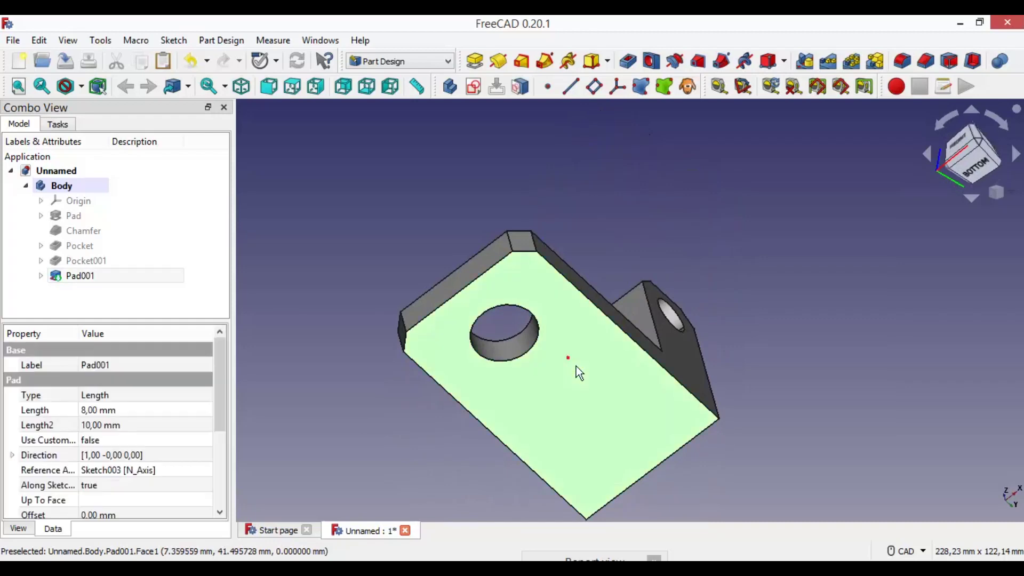
Create a sketch on the bottom face with two small circles near the chamfered end.
{"action": "left_click", "coordinate": [474, 87]}
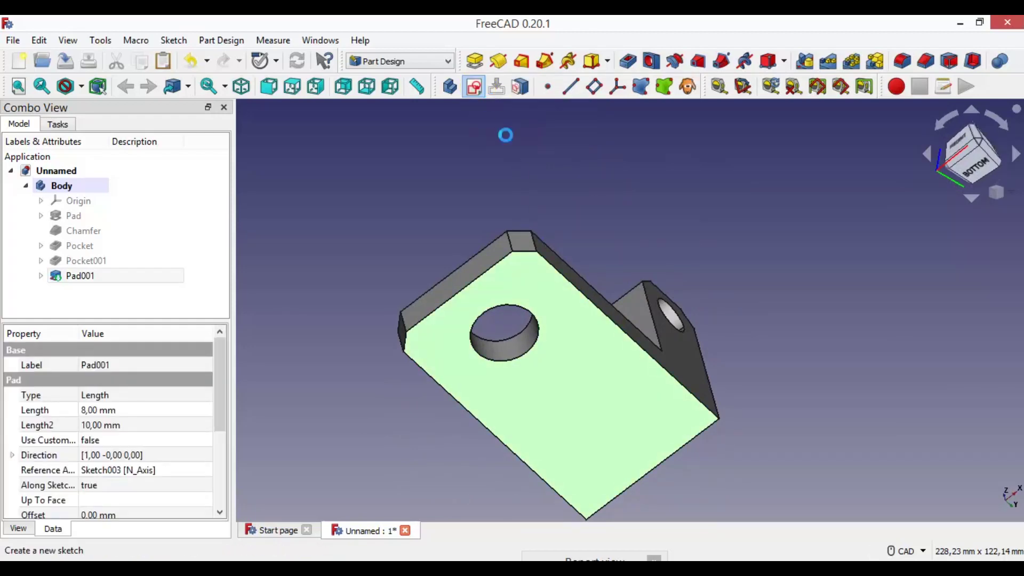
{"action": "scroll", "coordinate": [661, 379], "scroll_direction": "up", "scroll_amount": 3}
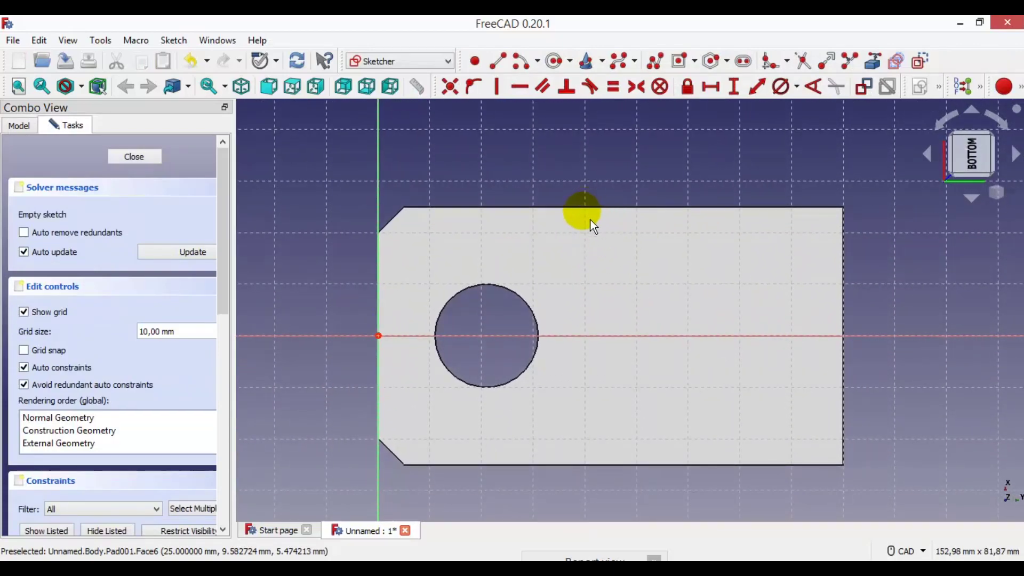
{"action": "left_click", "coordinate": [562, 72]}
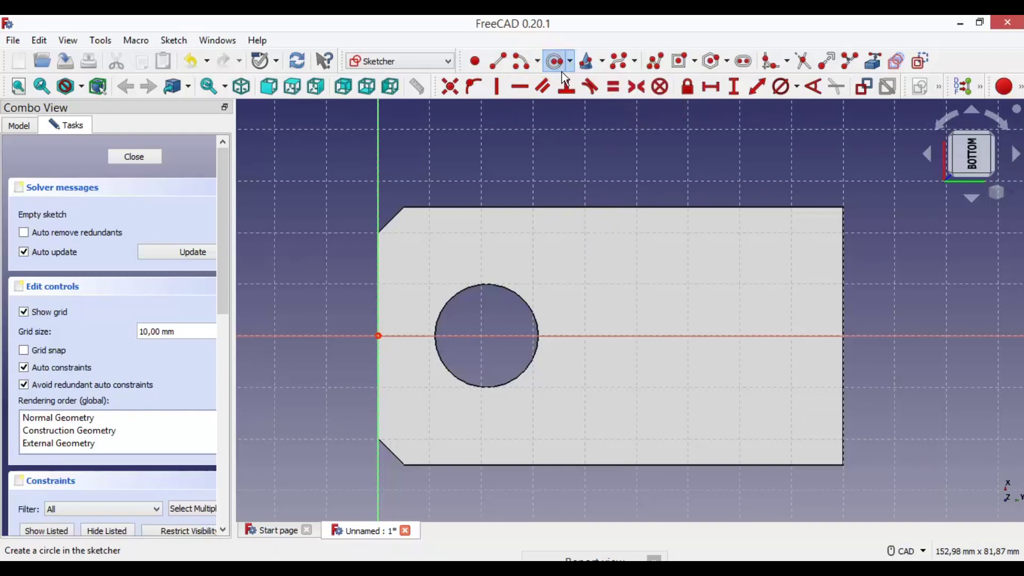
{"action": "left_click", "coordinate": [424, 254]}
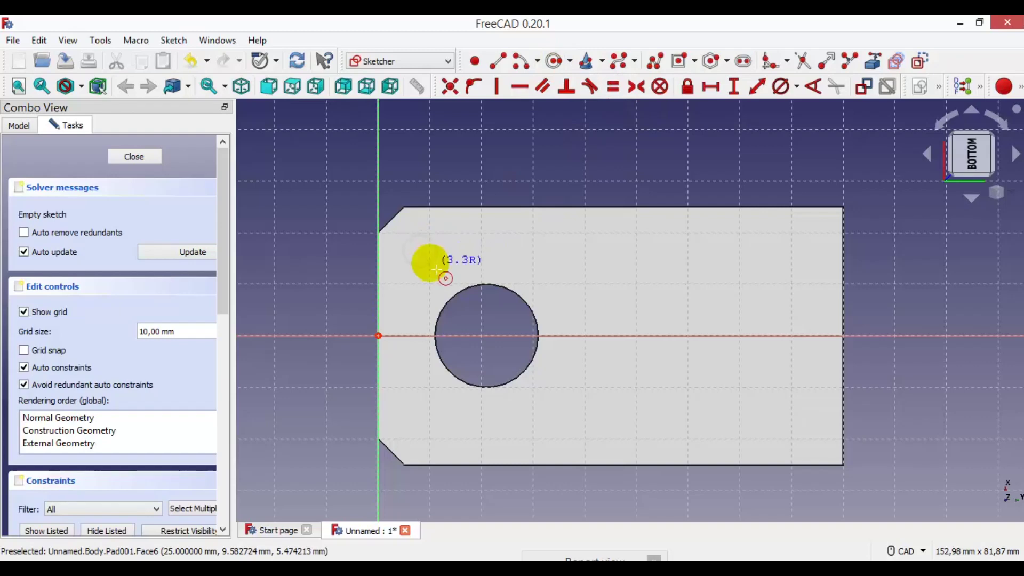
{"action": "left_click", "coordinate": [436, 270]}
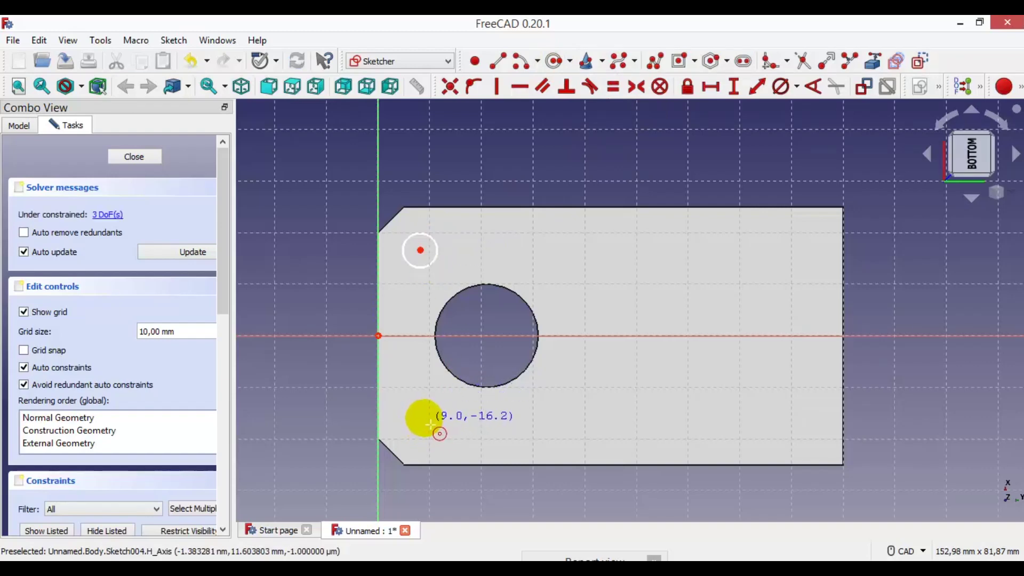
{"action": "left_click", "coordinate": [437, 430]}
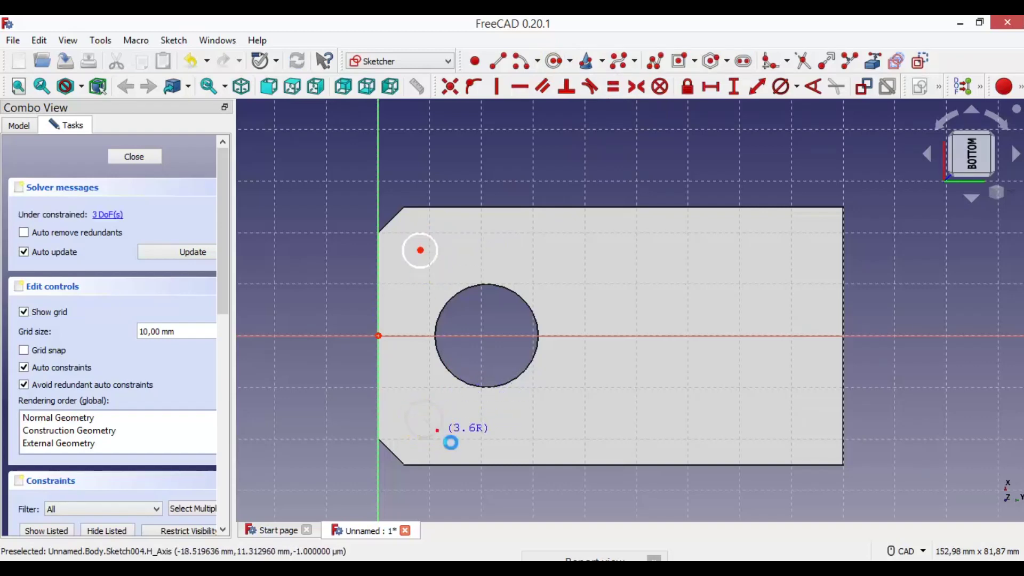
{"action": "left_click", "coordinate": [451, 442]}
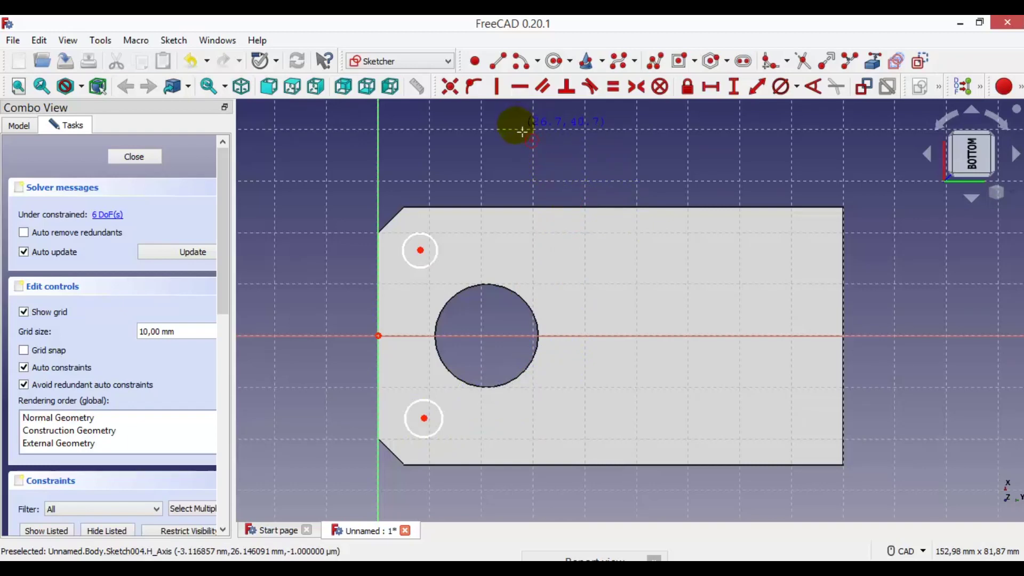
Constrain the two small circle centres to be vertically aligned.
{"action": "left_click", "coordinate": [506, 95]}
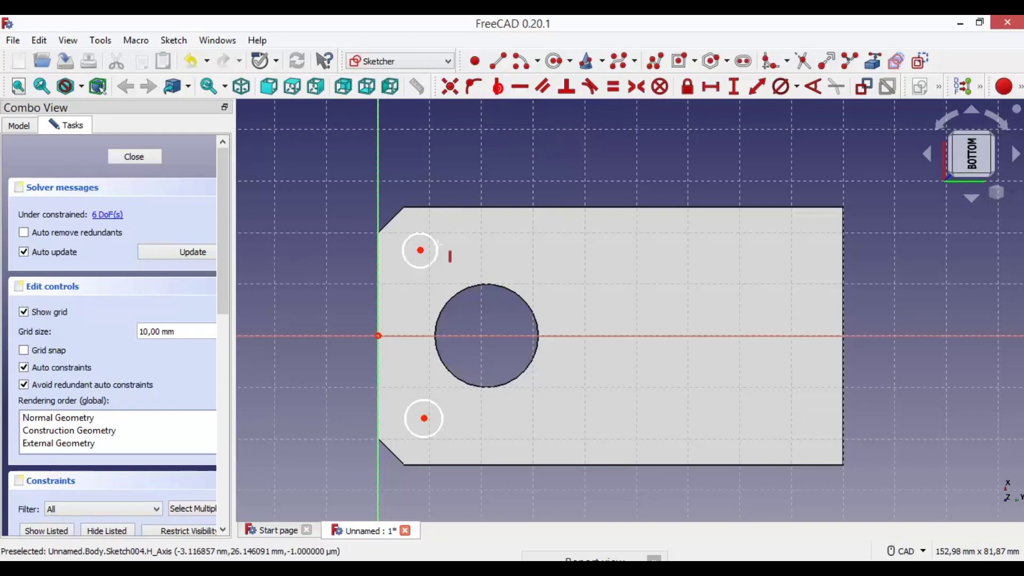
{"action": "left_click", "coordinate": [424, 419]}
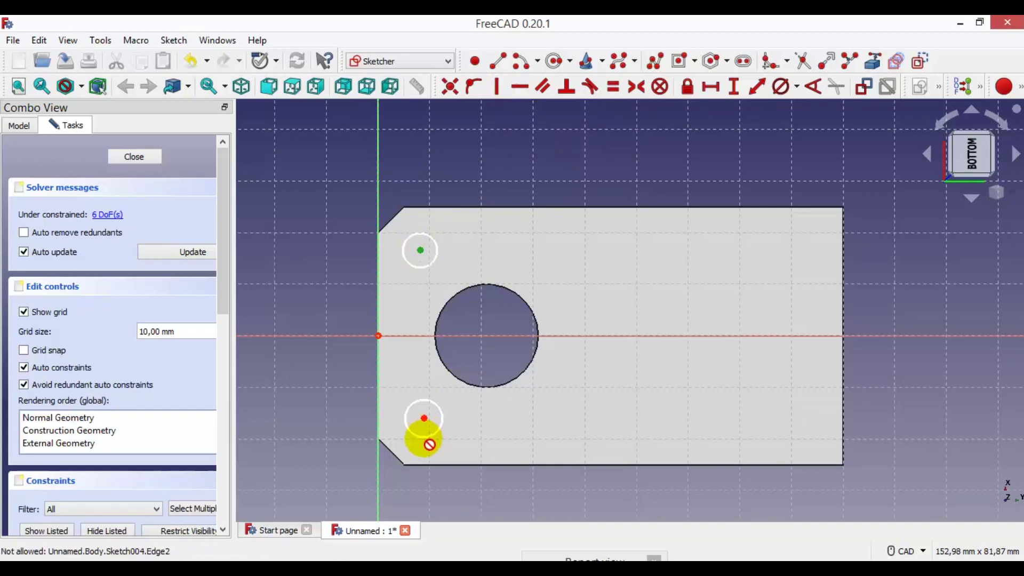
{"action": "left_click", "coordinate": [430, 425]}
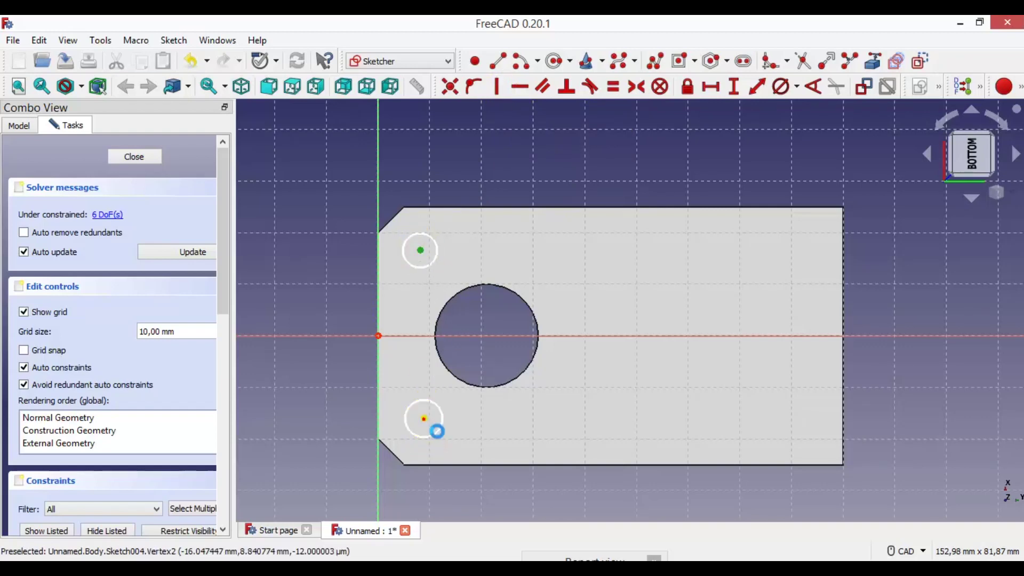
{"action": "middle_click_drag", "start_coordinate": [536, 185], "coordinate": [641, 193]}
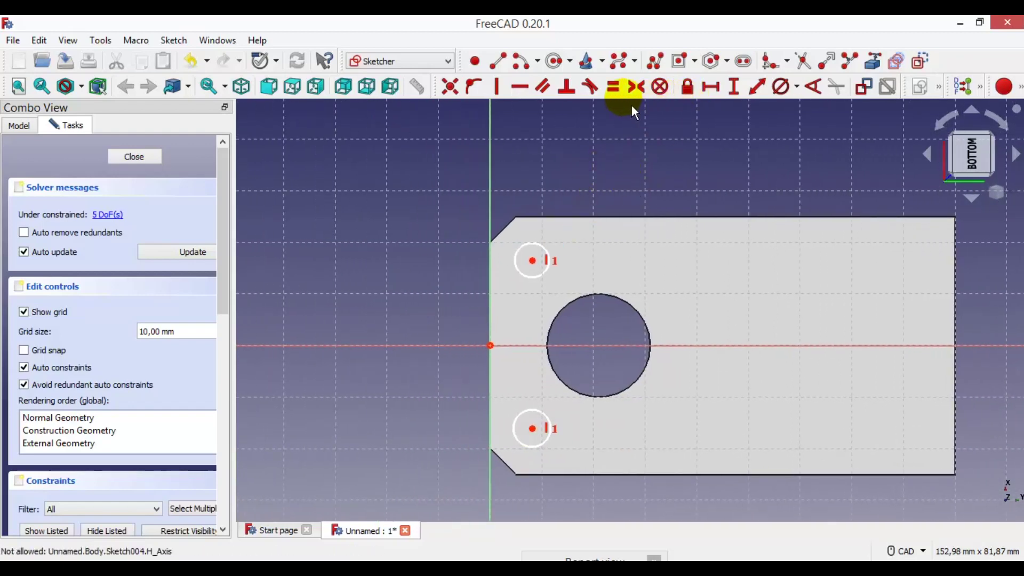
{"action": "left_click", "coordinate": [720, 96]}
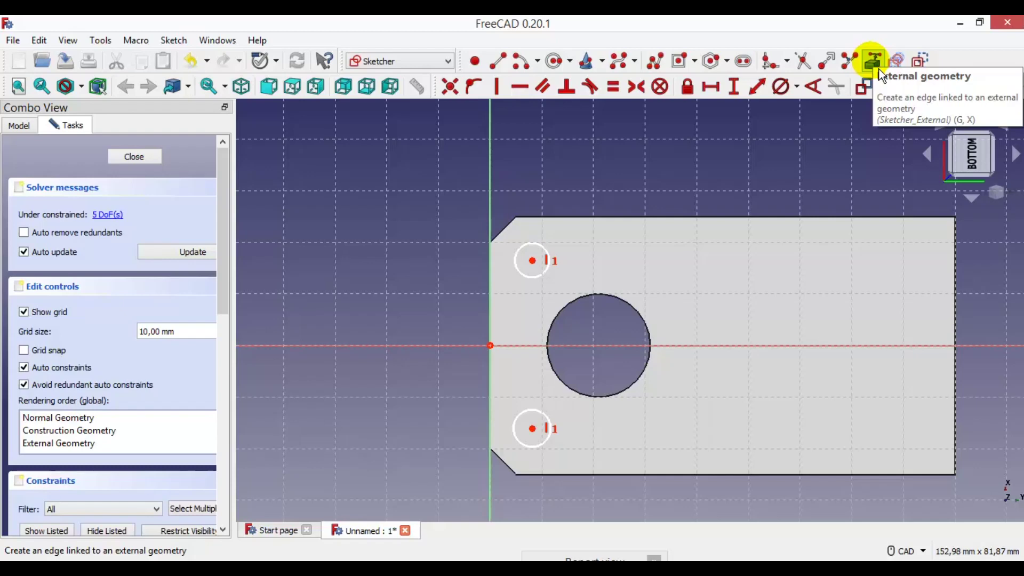
Link the base's long top and bottom edges into the sketch as external geometry.
{"action": "left_click", "coordinate": [878, 69]}
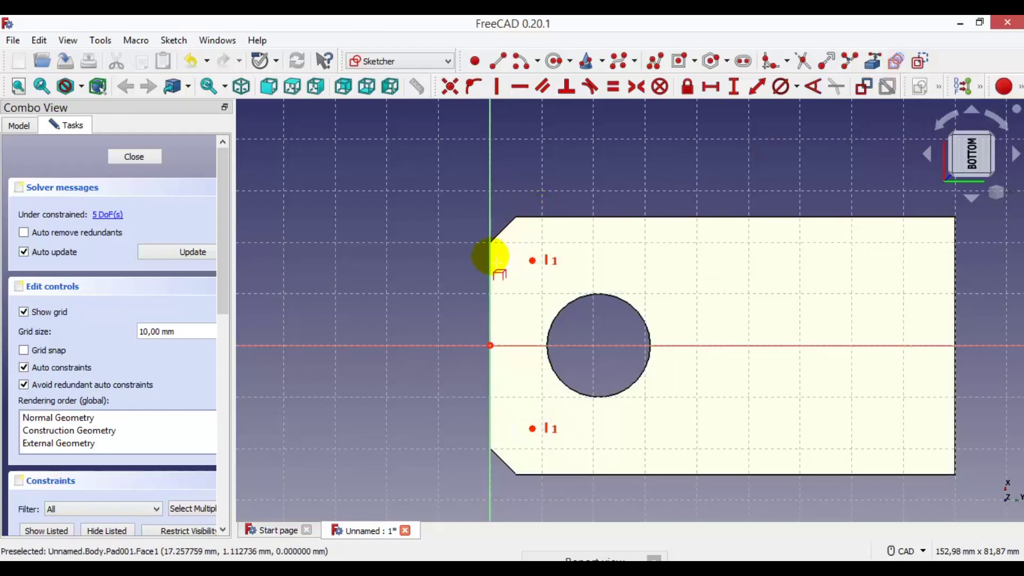
{"action": "left_click", "coordinate": [540, 219]}
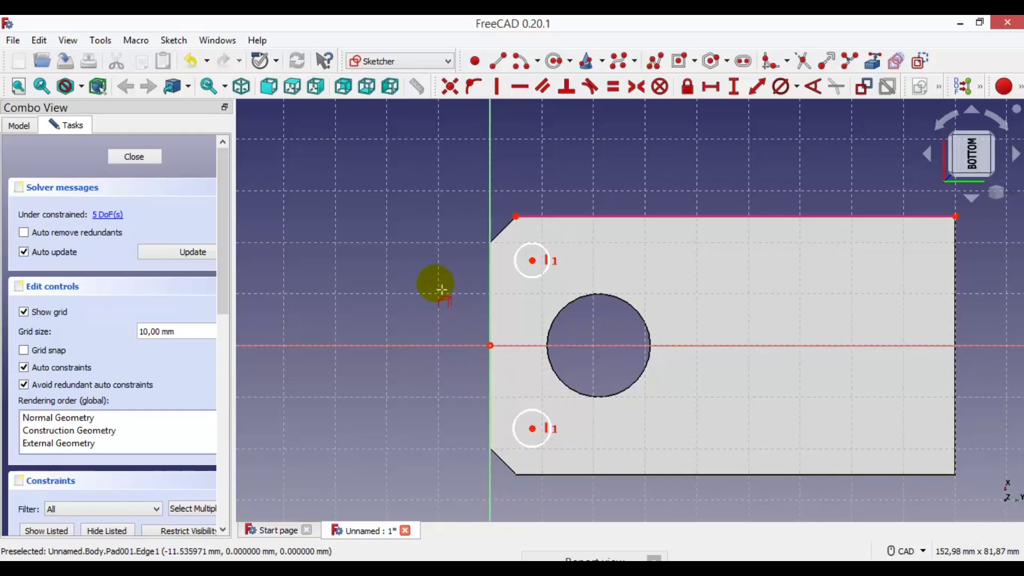
{"action": "left_click", "coordinate": [548, 473]}
{"action": "right_click", "coordinate": [606, 261]}
{"action": "scroll", "coordinate": [606, 261], "scroll_direction": "up", "scroll_amount": 2}
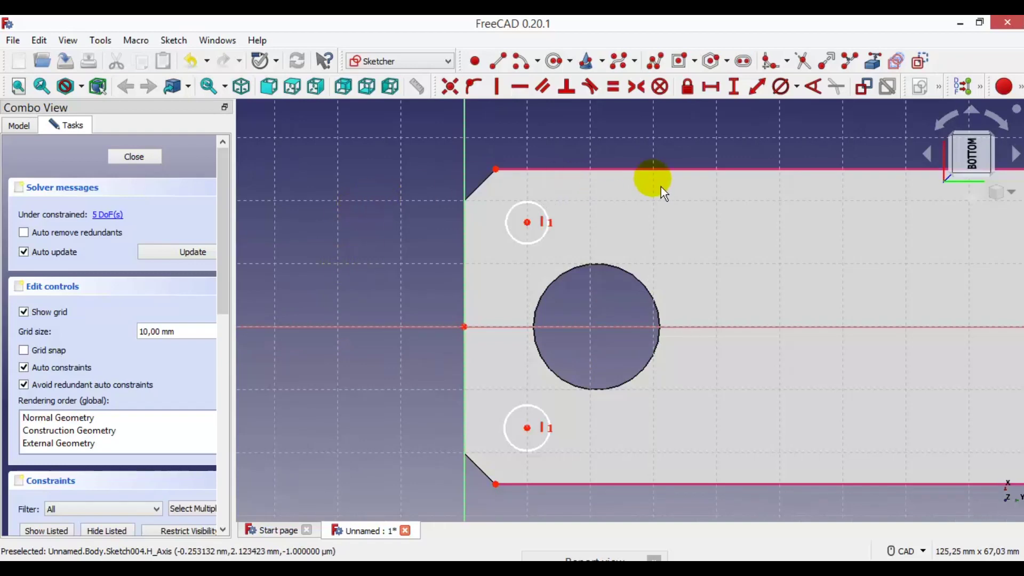
Set the upper small hole centre 10 mm horizontally from the origin.
{"action": "left_click", "coordinate": [724, 99]}
{"action": "left_click", "coordinate": [527, 222]}
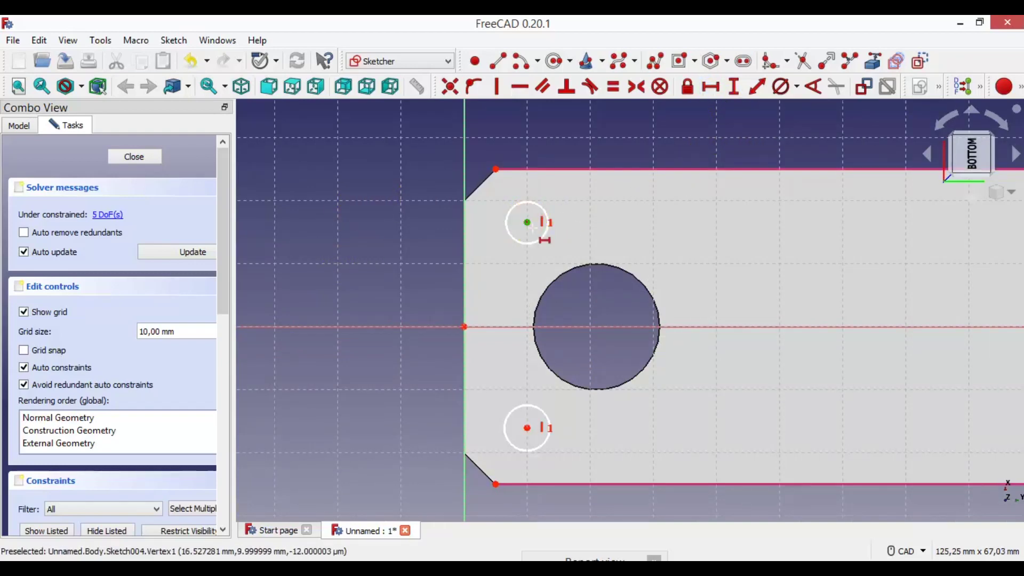
{"action": "left_click", "coordinate": [464, 327]}
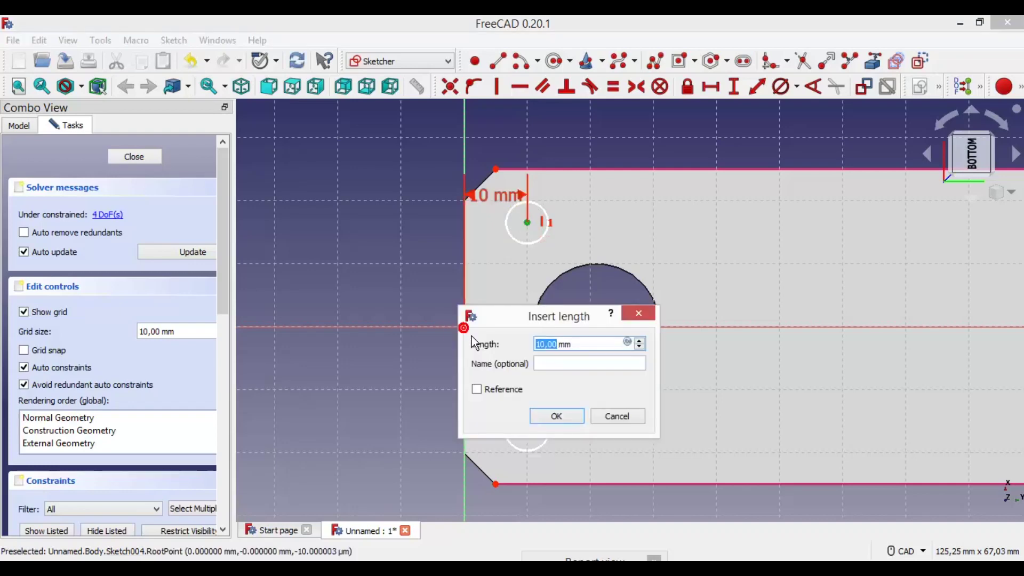
{"action": "left_click", "coordinate": [556, 418]}
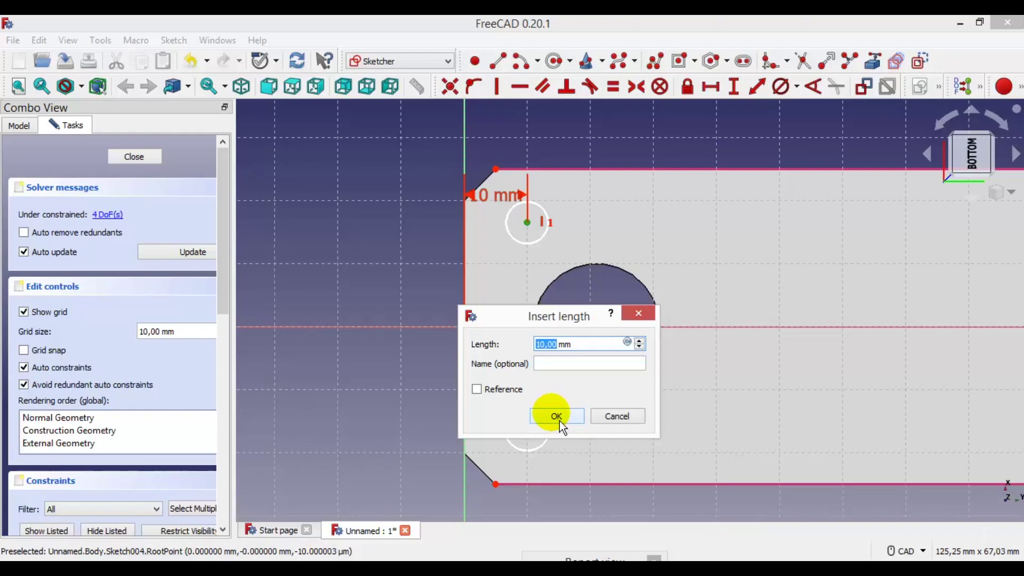
{"action": "left_click", "coordinate": [559, 421]}
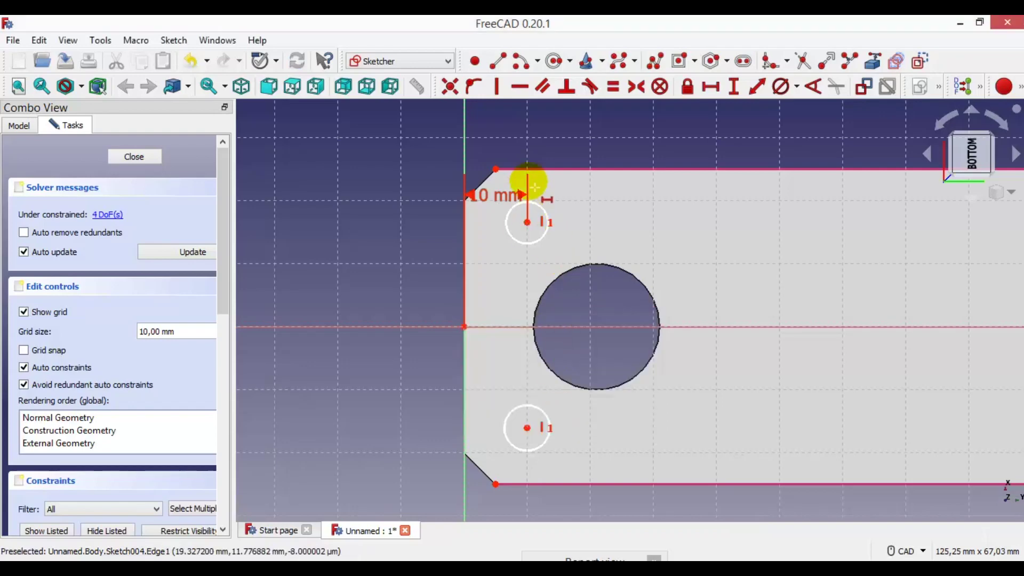
{"action": "scroll", "coordinate": [534, 186], "scroll_direction": "up", "scroll_amount": 1}
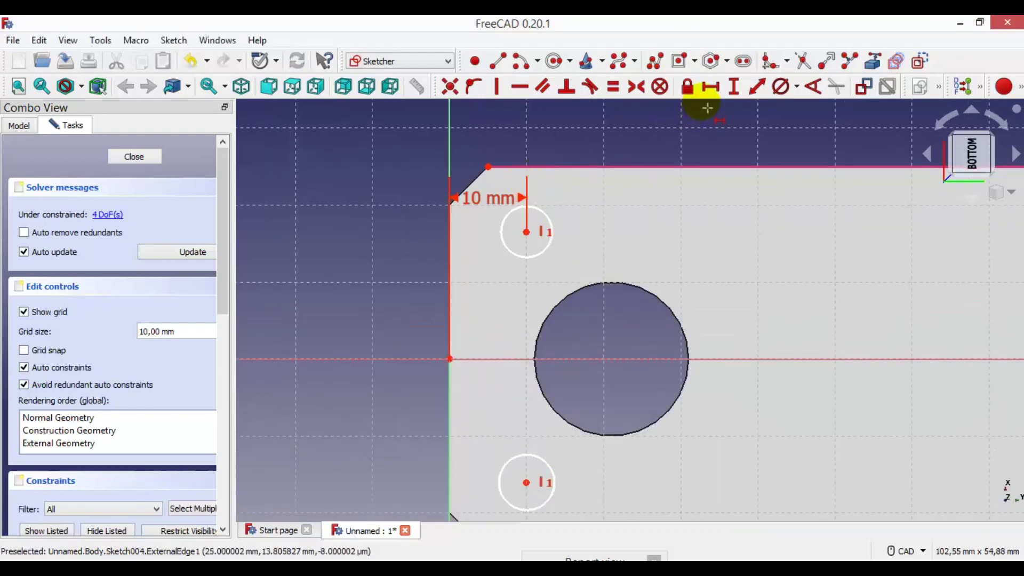
Place the upper hole centre 10 mm vertically below the chamfer corner.
{"action": "left_click", "coordinate": [738, 99]}
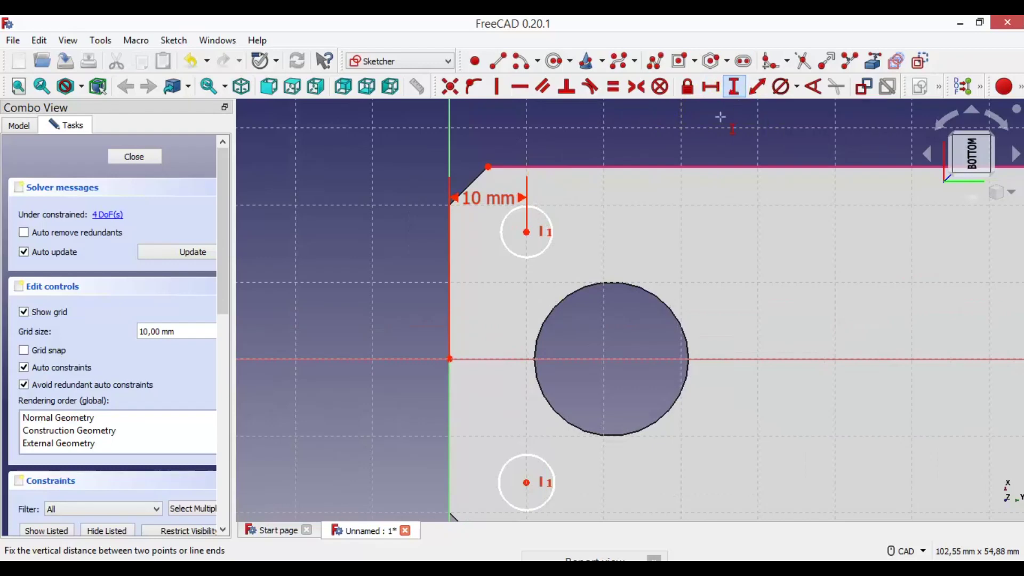
{"action": "left_click", "coordinate": [527, 232]}
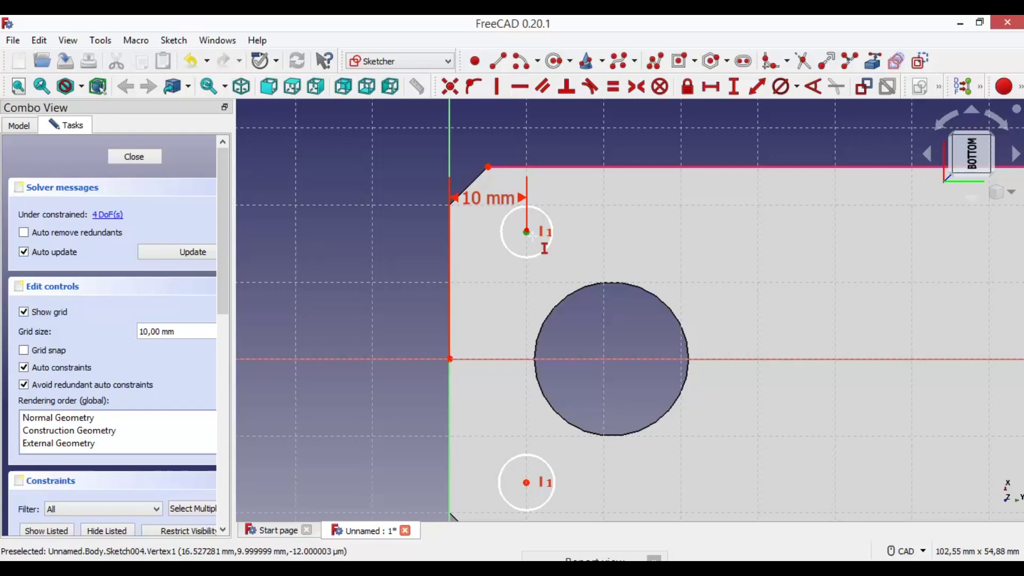
{"action": "left_click", "coordinate": [528, 233]}
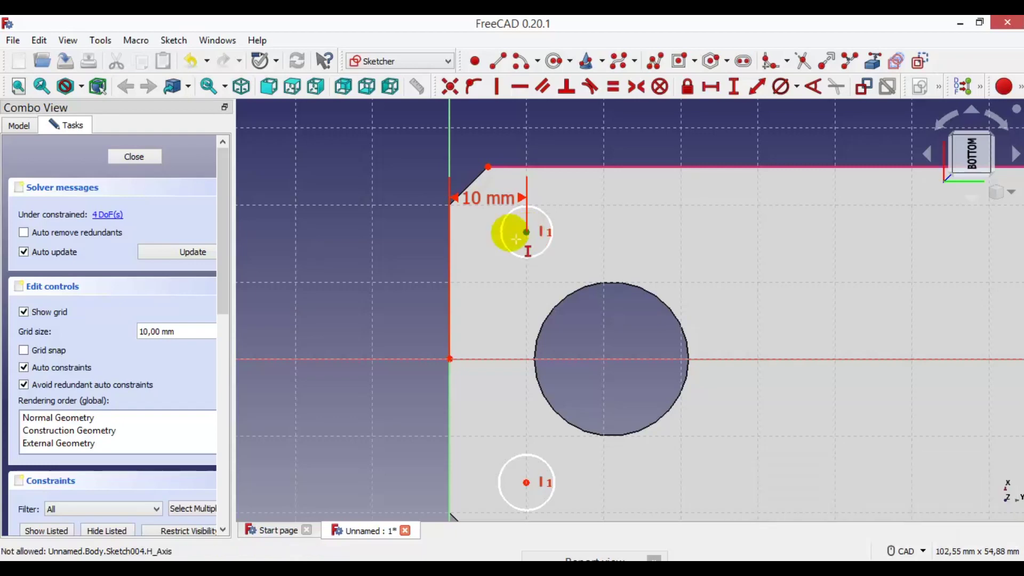
{"action": "left_click", "coordinate": [451, 358]}
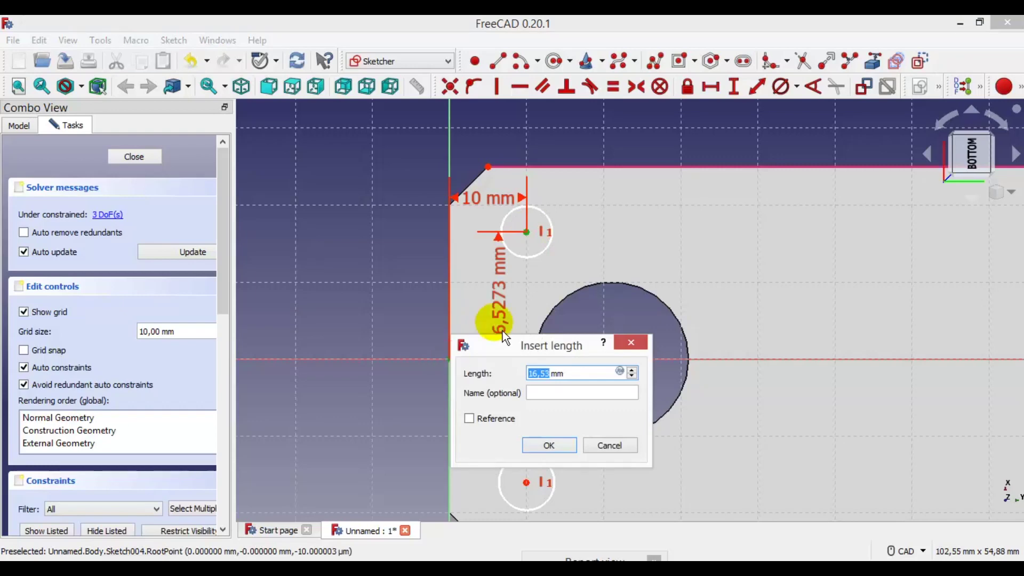
{"action": "left_click", "coordinate": [611, 447]}
{"action": "left_click", "coordinate": [526, 232]}
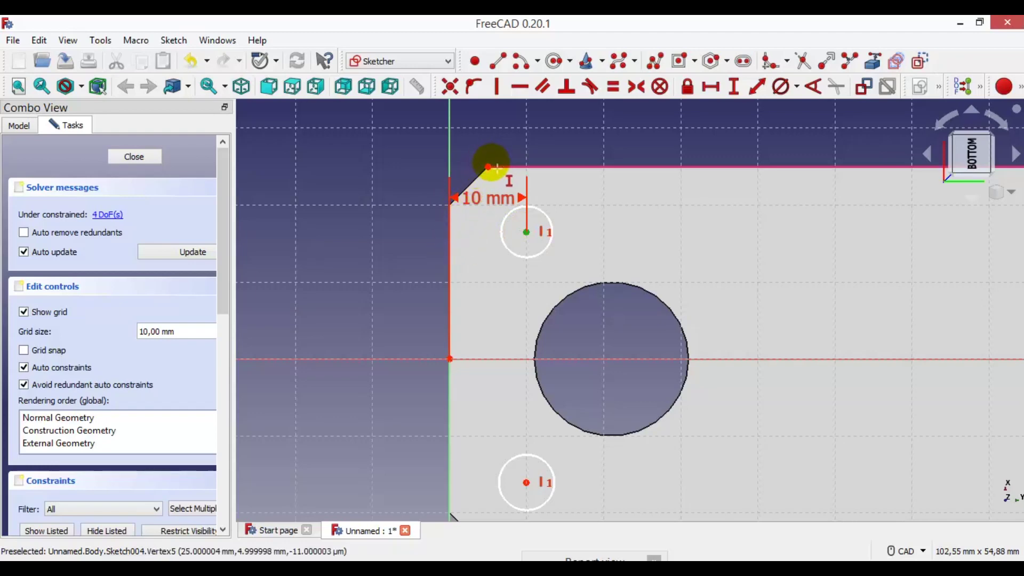
{"action": "left_click", "coordinate": [489, 168]}
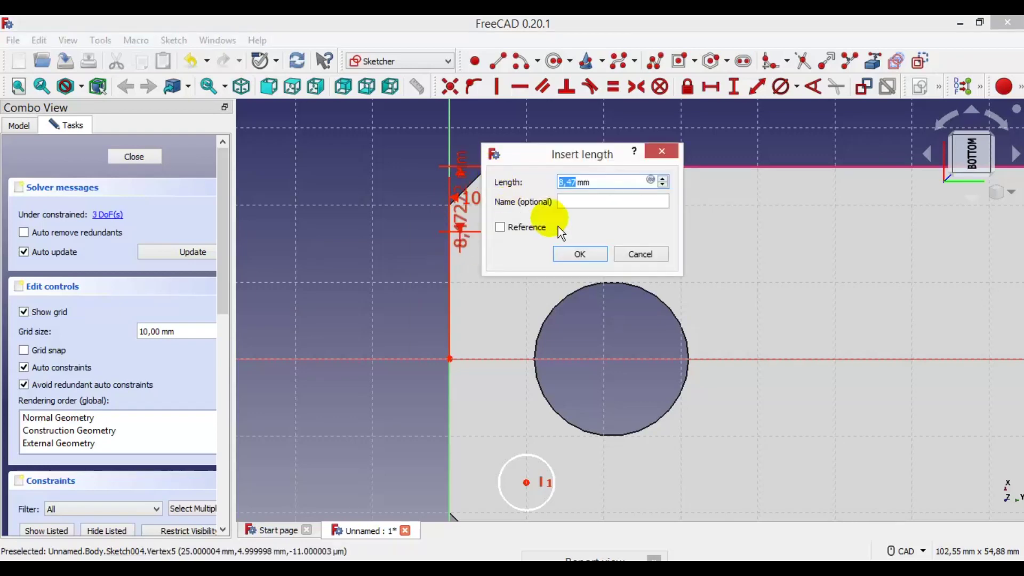
{"action": "type", "text": "10"}
{"action": "left_click", "coordinate": [610, 259]}
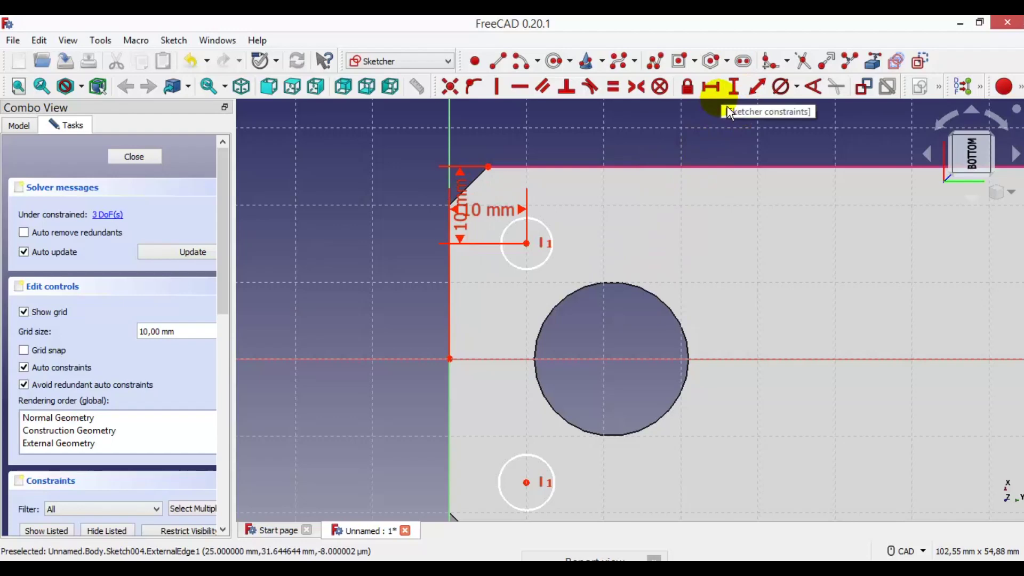
Space the two small hole centres 30 mm apart vertically.
{"action": "left_click", "coordinate": [733, 86]}
{"action": "middle_click_drag", "start_coordinate": [584, 206], "coordinate": [626, 142]}
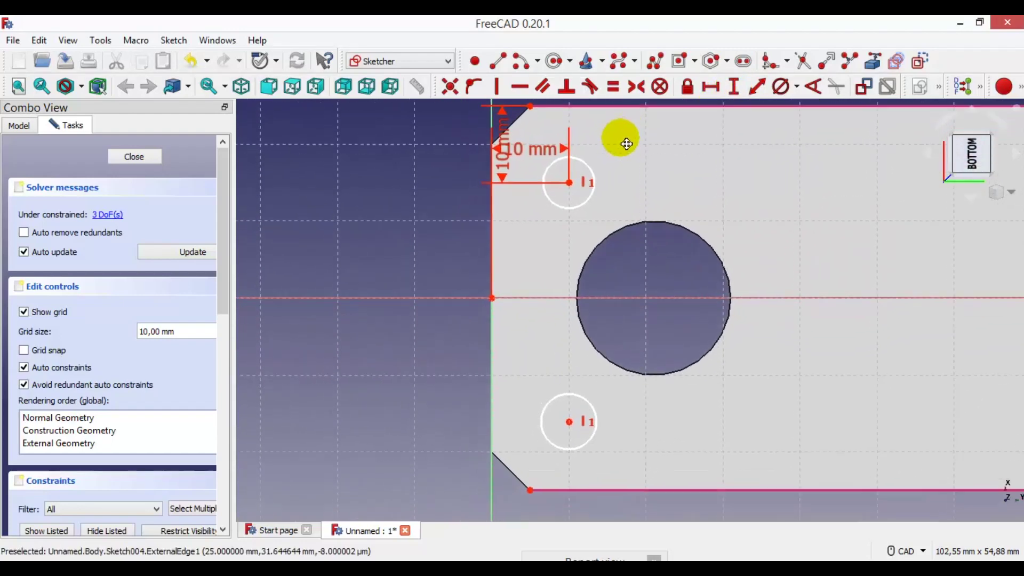
{"action": "left_click", "coordinate": [573, 182]}
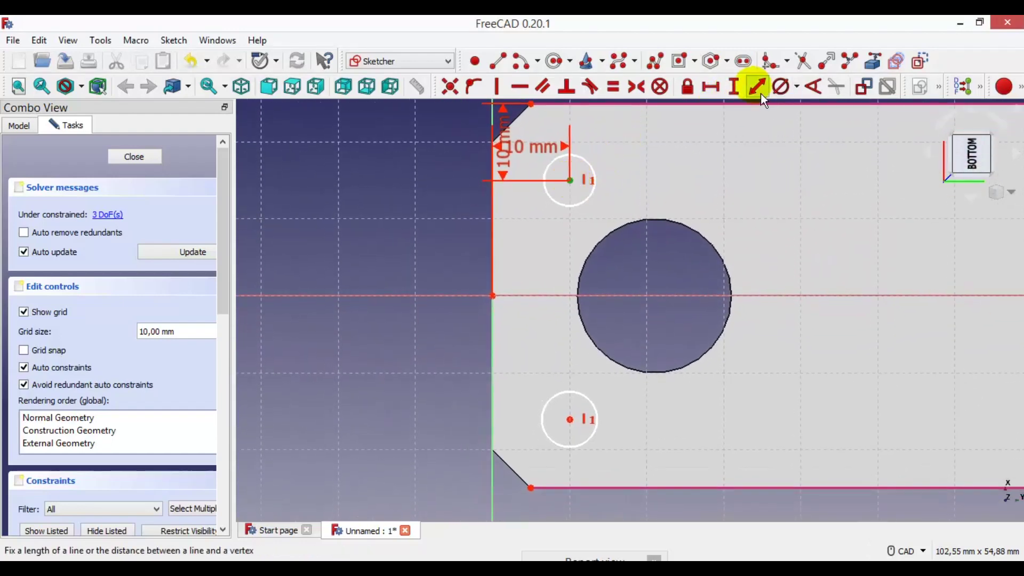
{"action": "left_click", "coordinate": [578, 424]}
{"action": "type", "text": "30"}
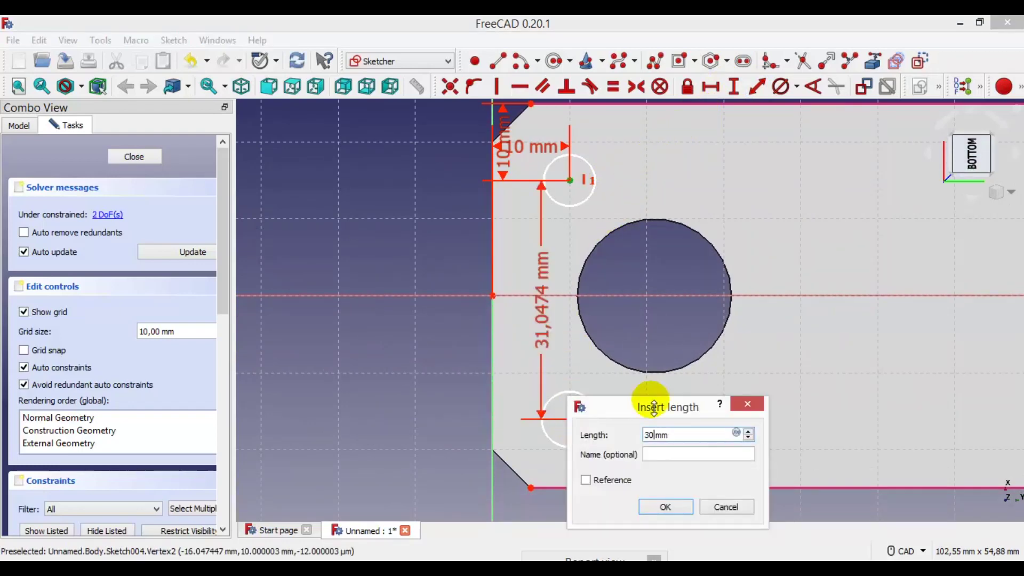
{"action": "left_click", "coordinate": [668, 506]}
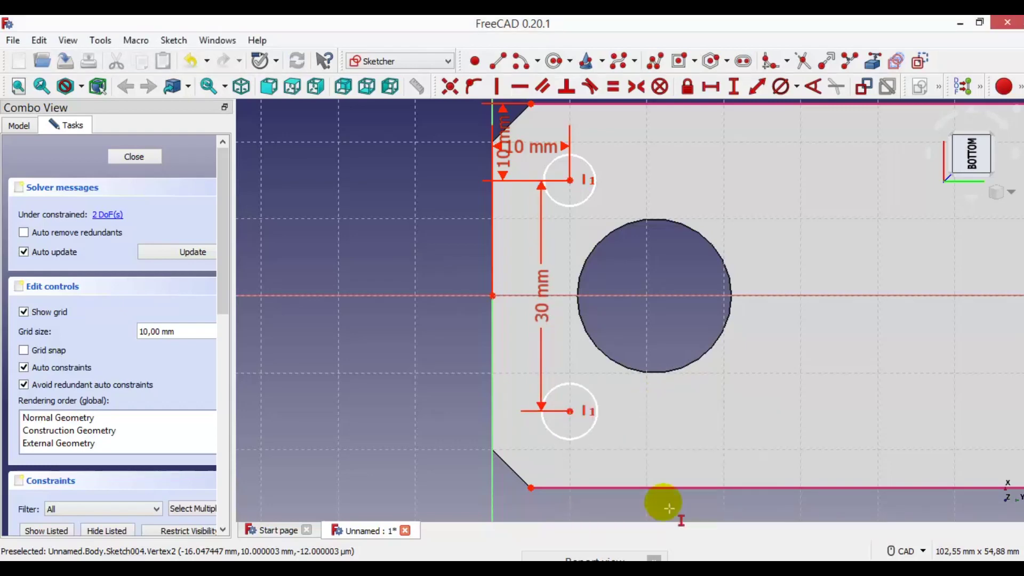
{"action": "middle_click_drag", "start_coordinate": [774, 156], "coordinate": [726, 176]}
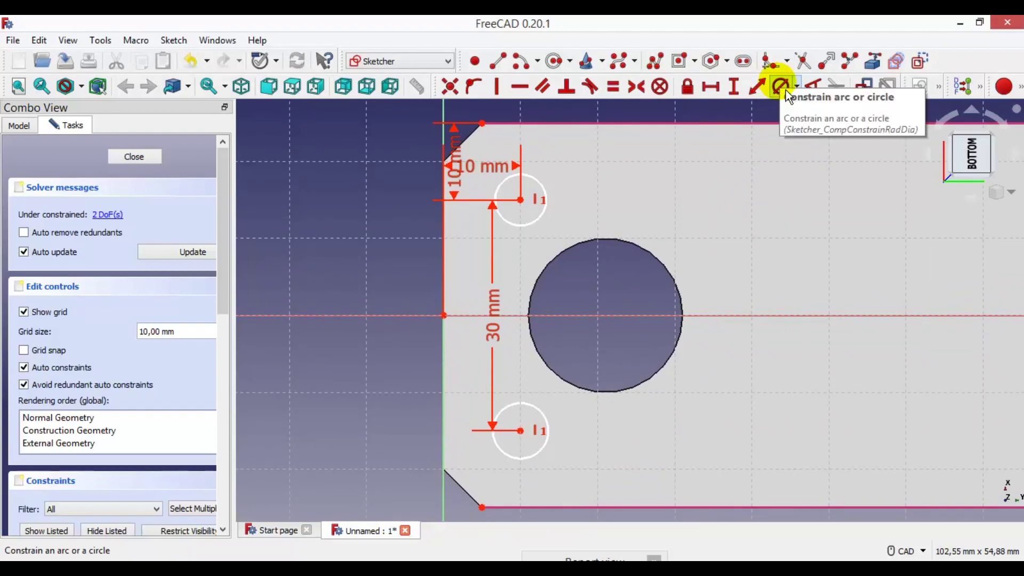
Make the two small holes equal in size.
{"action": "left_click", "coordinate": [785, 90]}
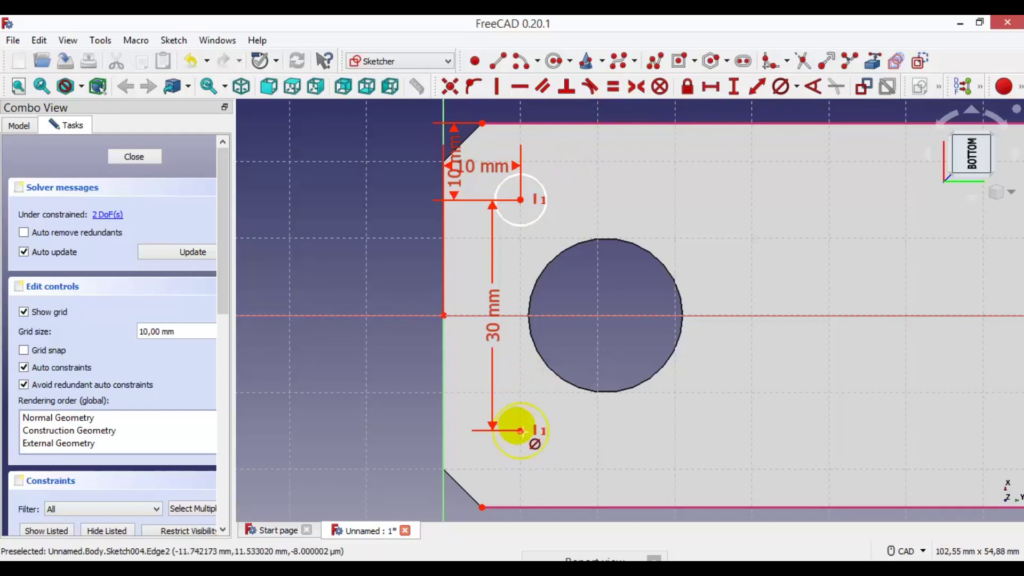
{"action": "left_click", "coordinate": [629, 98]}
{"action": "left_click", "coordinate": [543, 214]}
{"action": "left_click", "coordinate": [549, 427]}
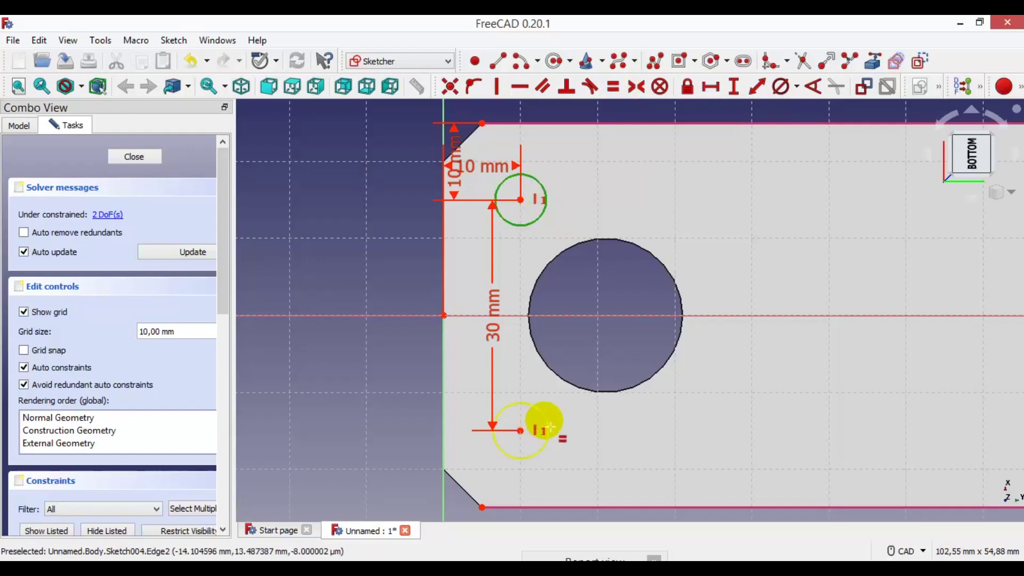
{"action": "left_click", "coordinate": [547, 425]}
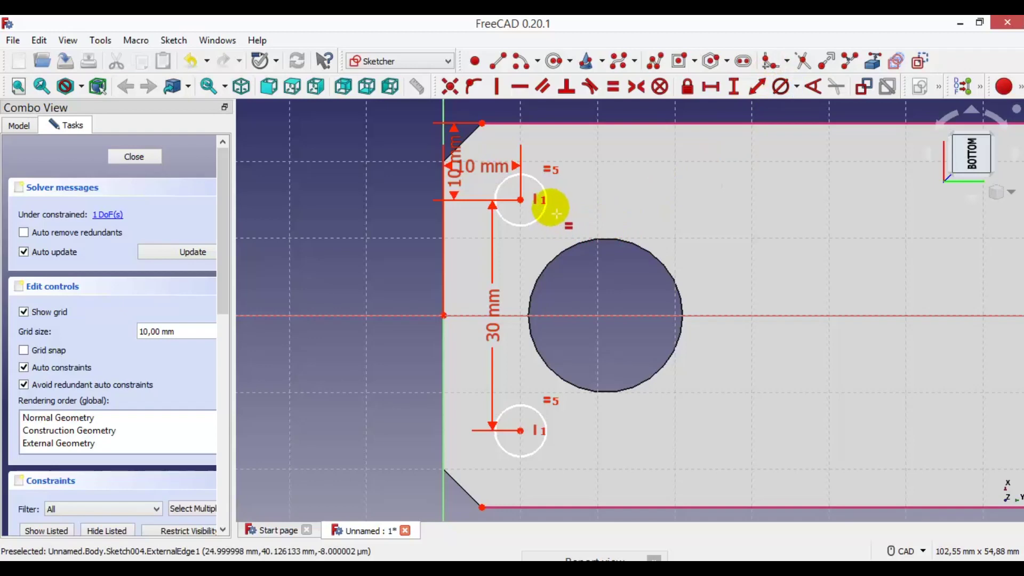
{"action": "middle_click_drag", "start_coordinate": [651, 178], "coordinate": [617, 199]}
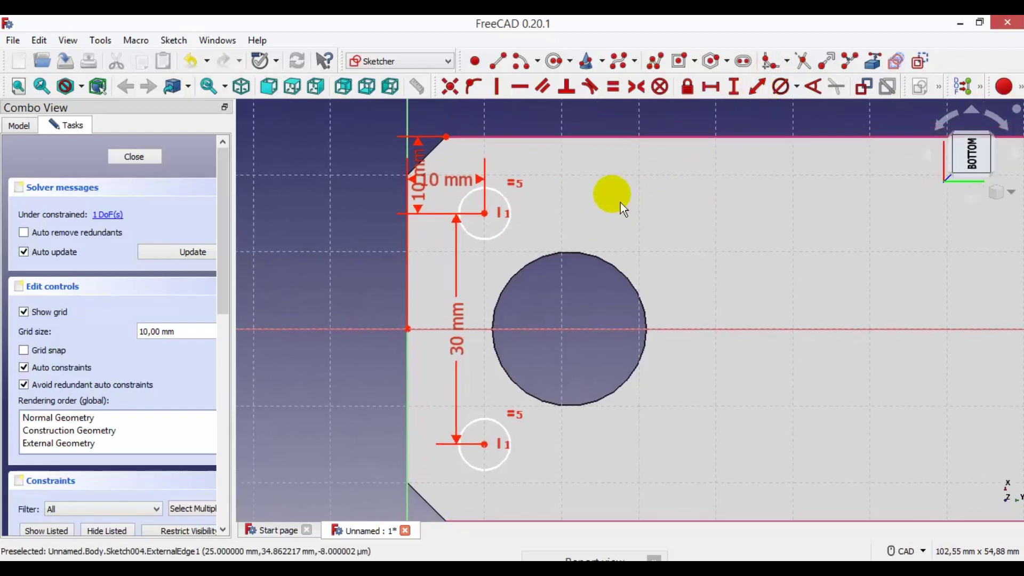
Give the upper small hole a 6 mm diameter and zoom out.
{"action": "left_click", "coordinate": [784, 95]}
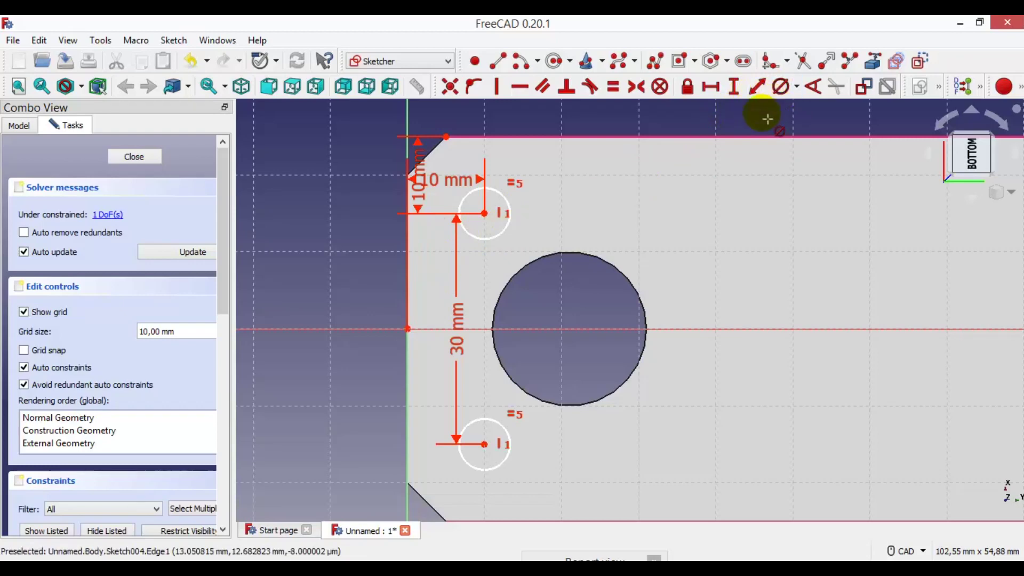
{"action": "left_click", "coordinate": [517, 226]}
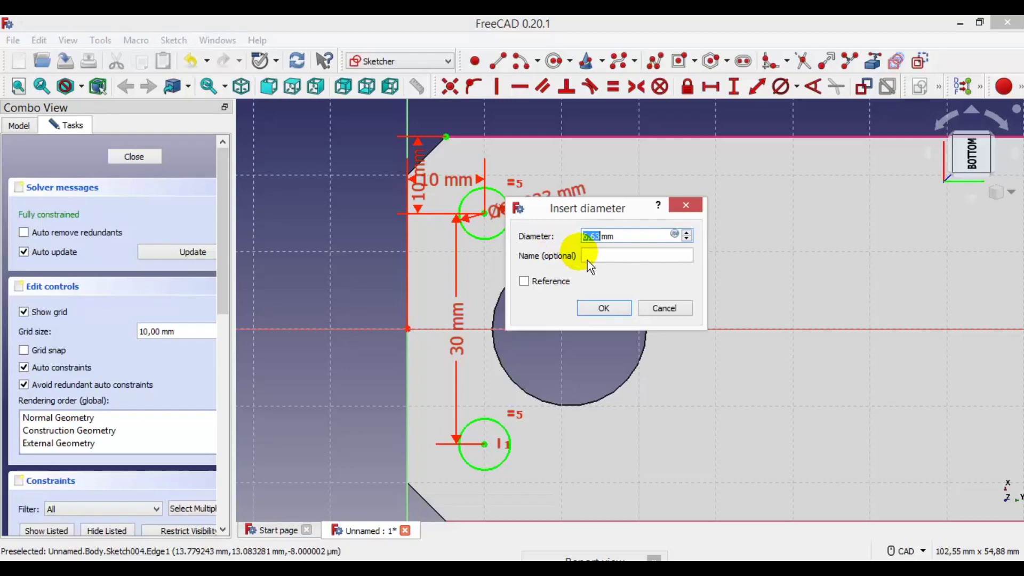
{"action": "left_click", "coordinate": [613, 308]}
{"action": "scroll", "coordinate": [624, 315], "scroll_direction": "down", "scroll_amount": 1}
{"action": "scroll", "coordinate": [629, 316], "scroll_direction": "down", "scroll_amount": 1}
{"action": "scroll", "coordinate": [613, 318], "scroll_direction": "down", "scroll_amount": 2}
{"action": "scroll", "coordinate": [560, 277], "scroll_direction": "down", "scroll_amount": 1}
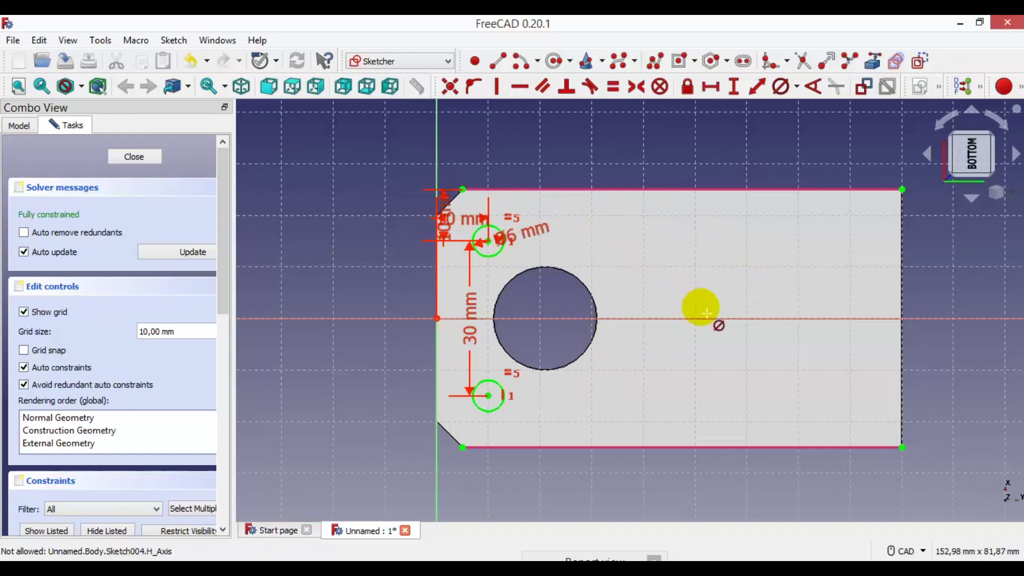
{"action": "key", "text": "Right"}
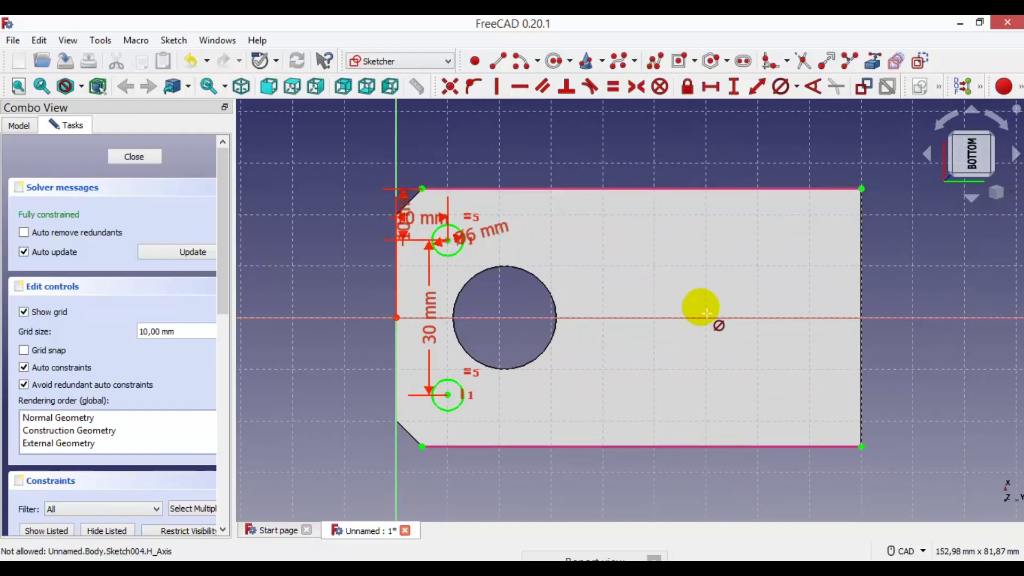
Draw a vertical construction line spanning the base from above to below the profile.
{"action": "left_click", "coordinate": [507, 66]}
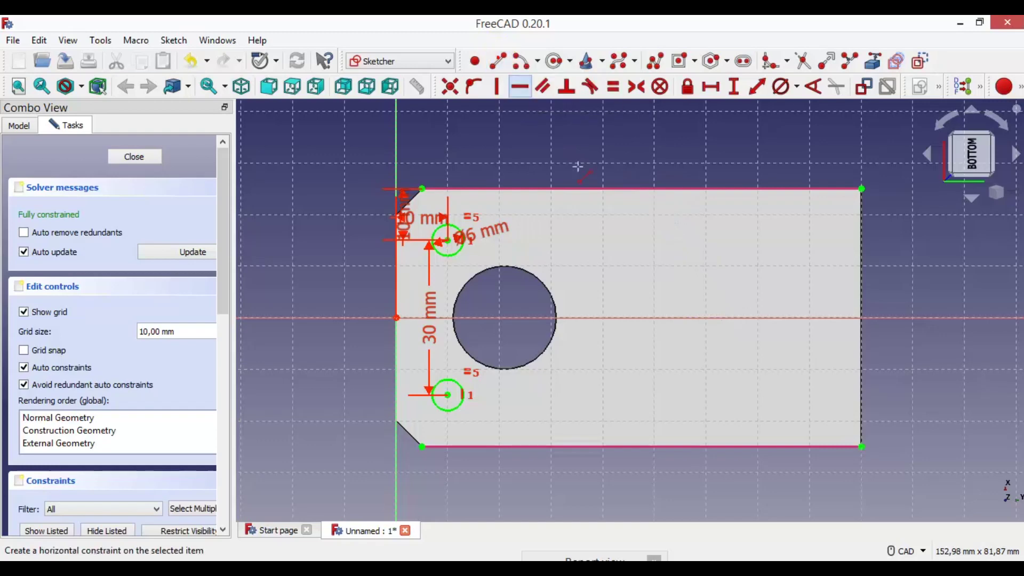
{"action": "left_click", "coordinate": [644, 146]}
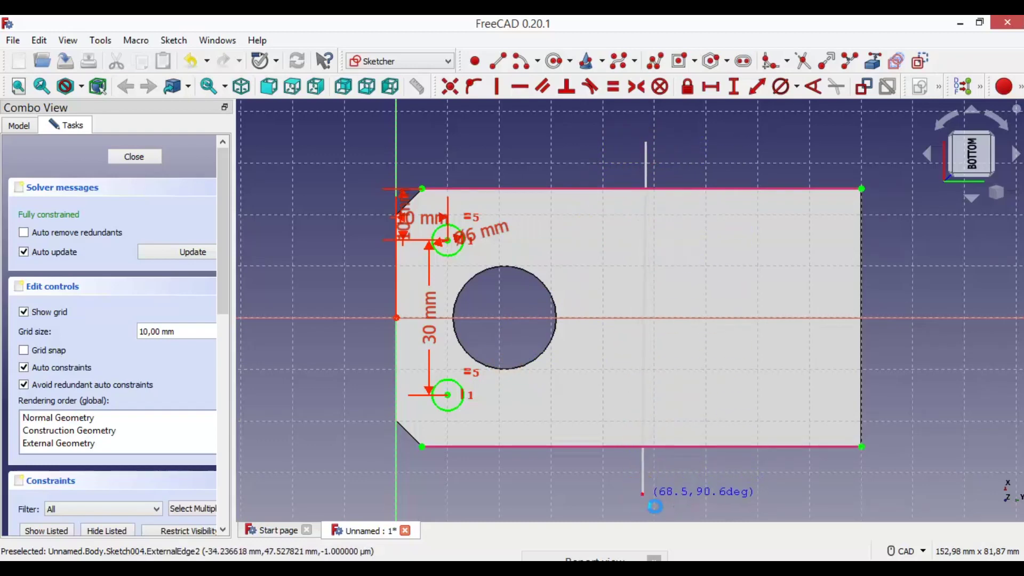
{"action": "left_click", "coordinate": [647, 496]}
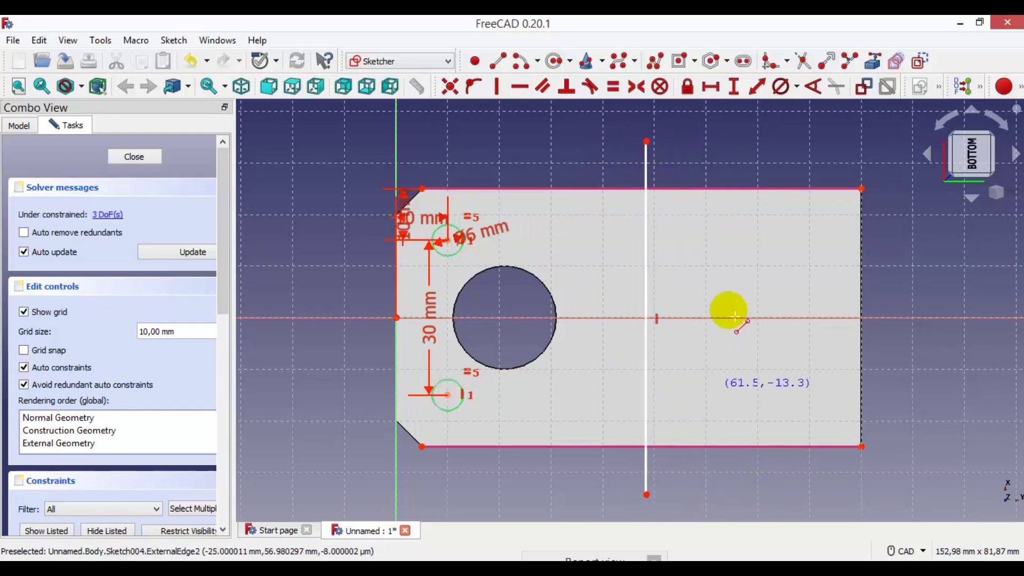
{"action": "left_click", "coordinate": [927, 73]}
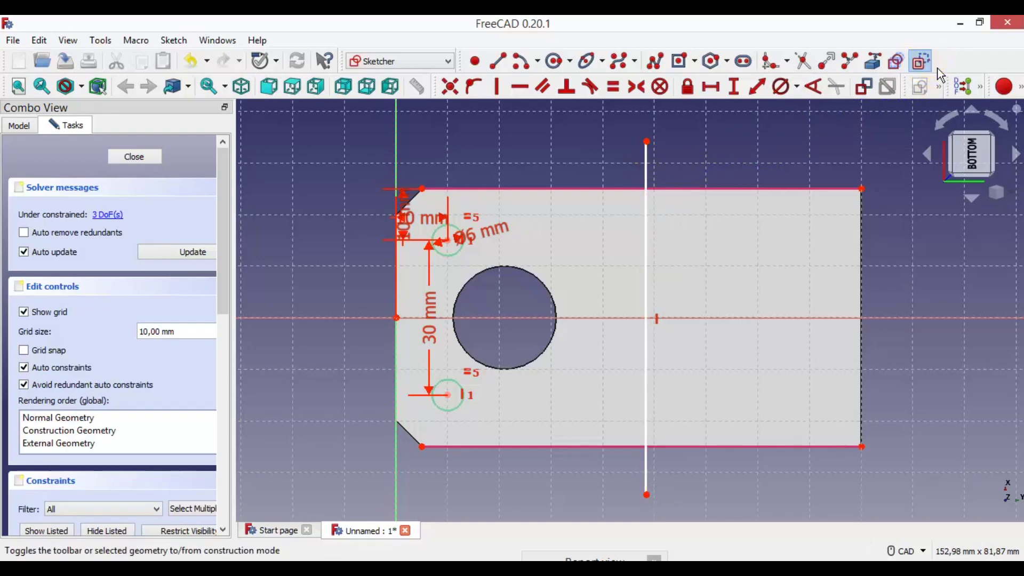
{"action": "left_click", "coordinate": [919, 61]}
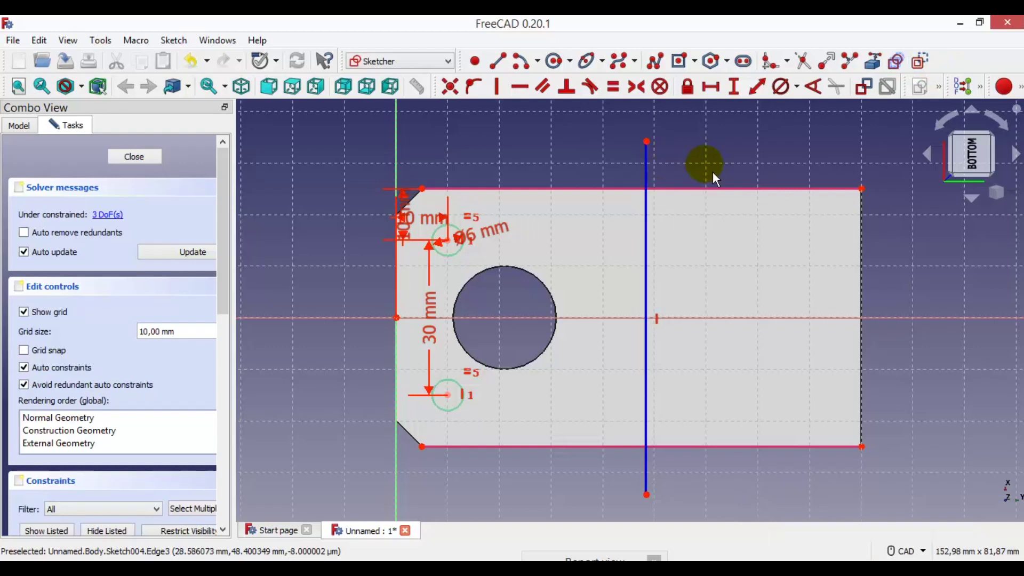
{"action": "left_click", "coordinate": [667, 213]}
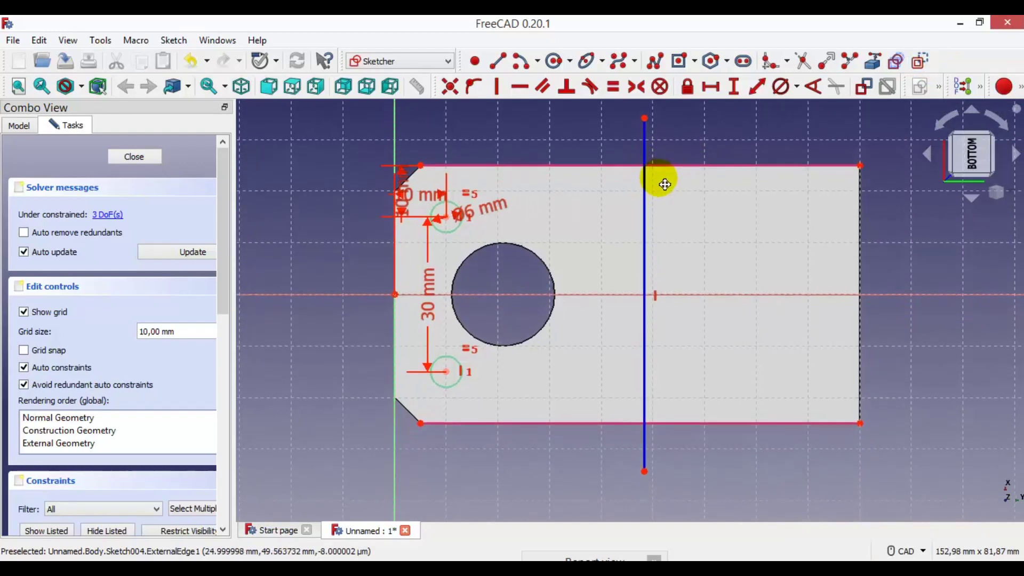
{"action": "left_click", "coordinate": [725, 95]}
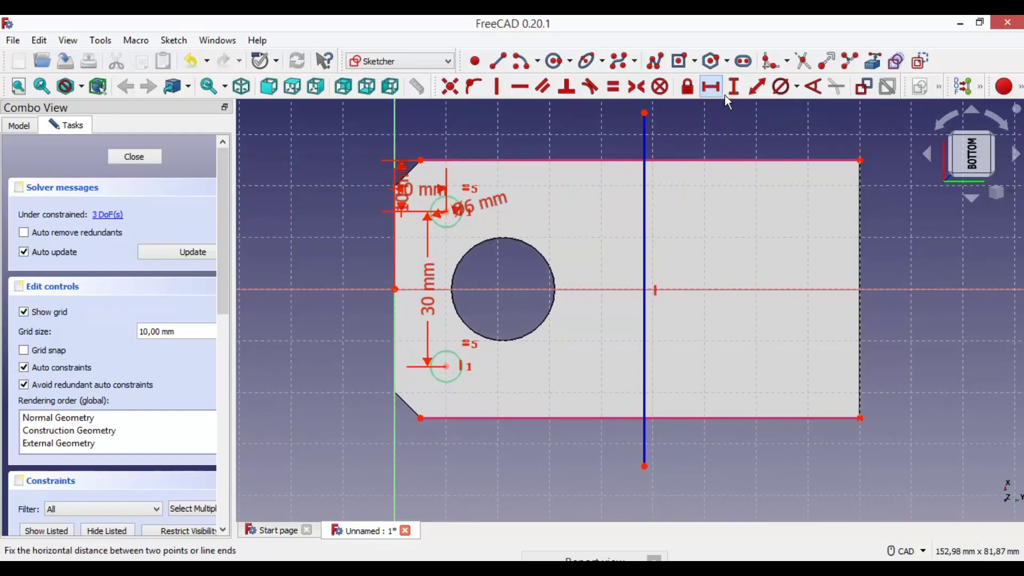
Fix the vertical line's top endpoint 45 mm horizontally from the sketch origin.
{"action": "left_click", "coordinate": [645, 113]}
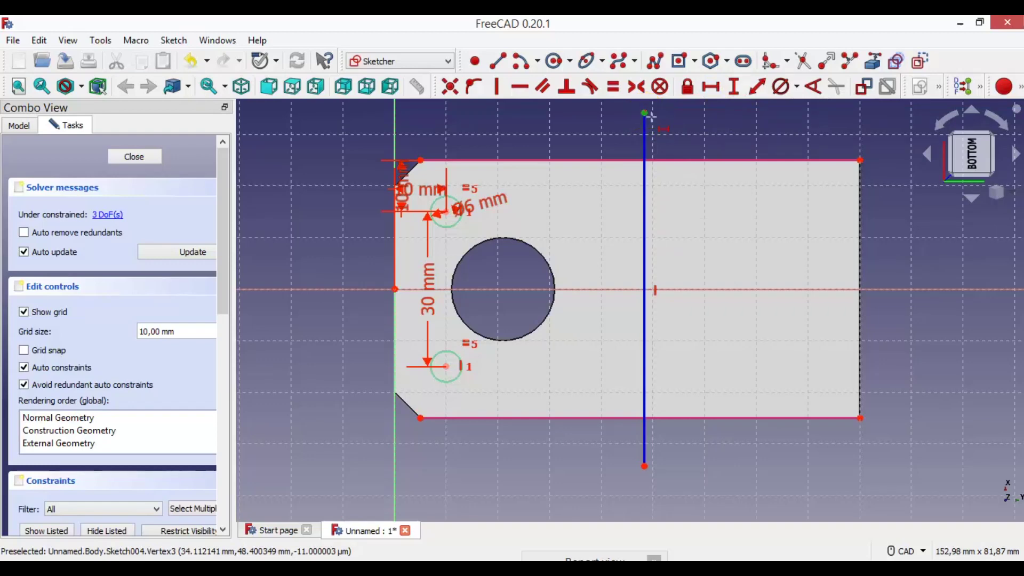
{"action": "left_click", "coordinate": [395, 289]}
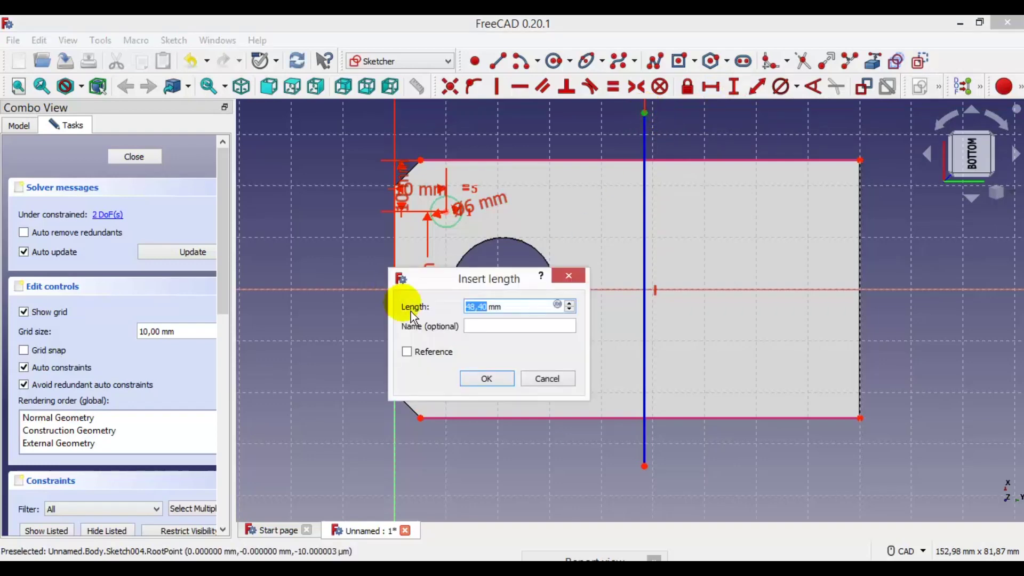
{"action": "type", "text": "45"}
{"action": "left_click", "coordinate": [501, 382]}
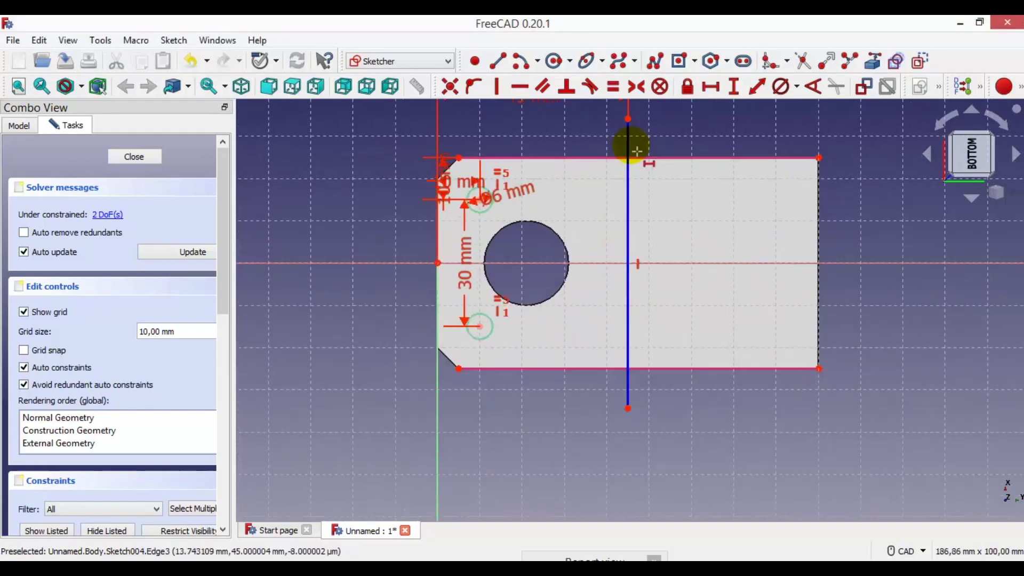
{"action": "scroll", "coordinate": [632, 144], "scroll_direction": "down", "scroll_amount": 1}
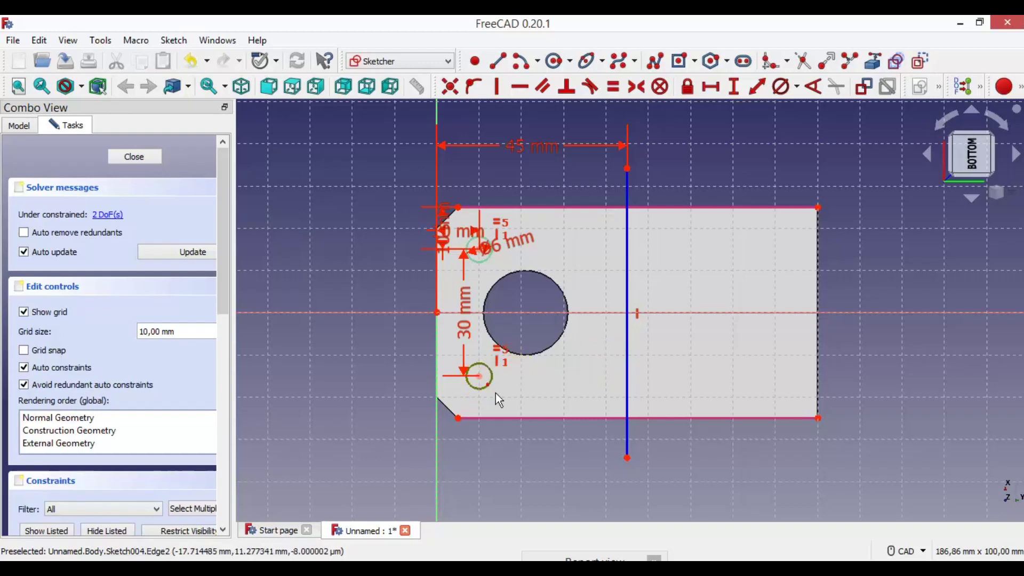
Select the small circles in preparation for mirroring.
{"action": "left_click", "coordinate": [486, 260]}
{"action": "left_click", "coordinate": [625, 252]}
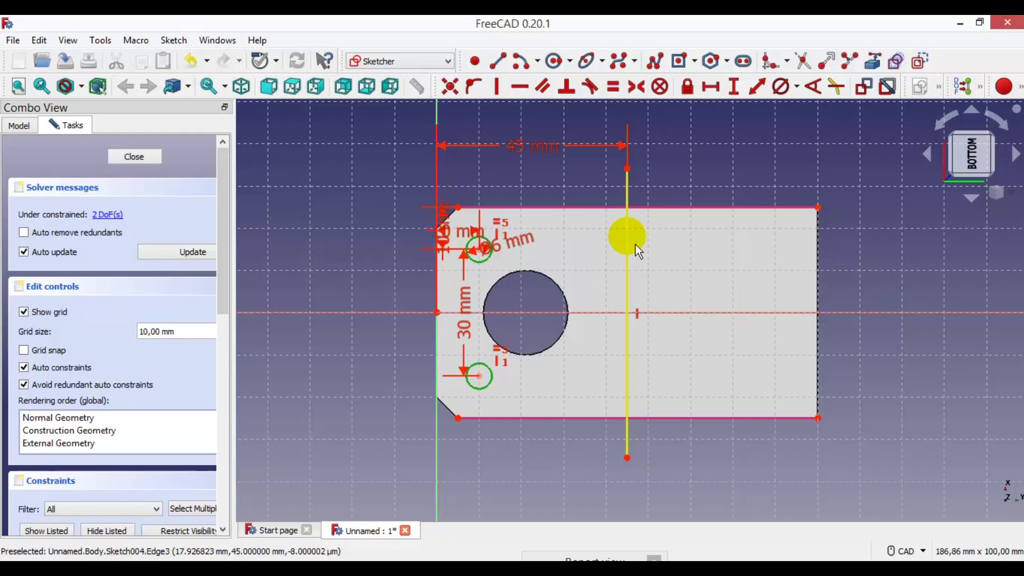
{"action": "left_click", "coordinate": [689, 319]}
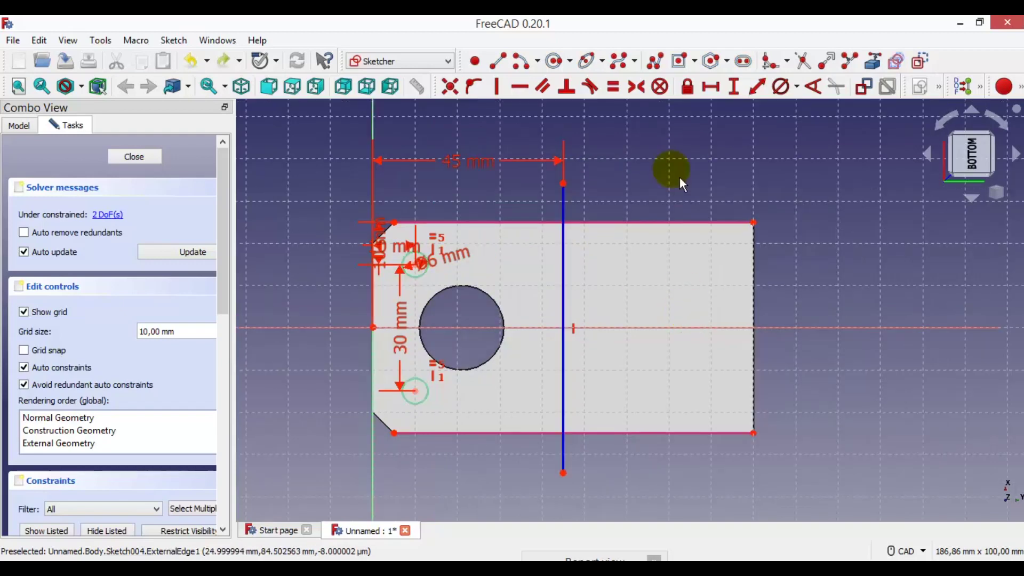
{"action": "left_click", "coordinate": [426, 401]}
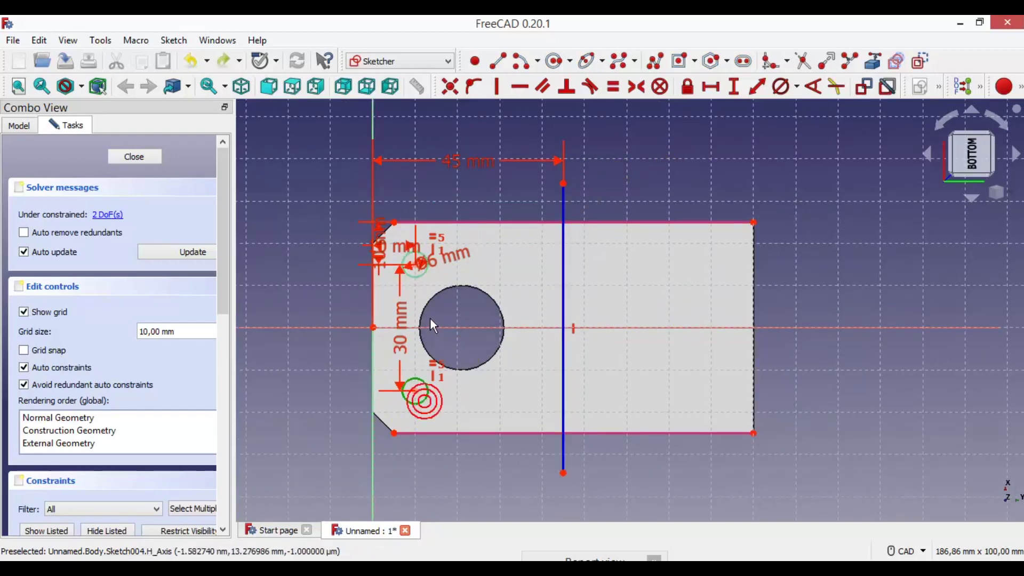
Mirror both small holes across the vertical line with Symmetry and close the sketch.
{"action": "left_click", "coordinate": [426, 284]}
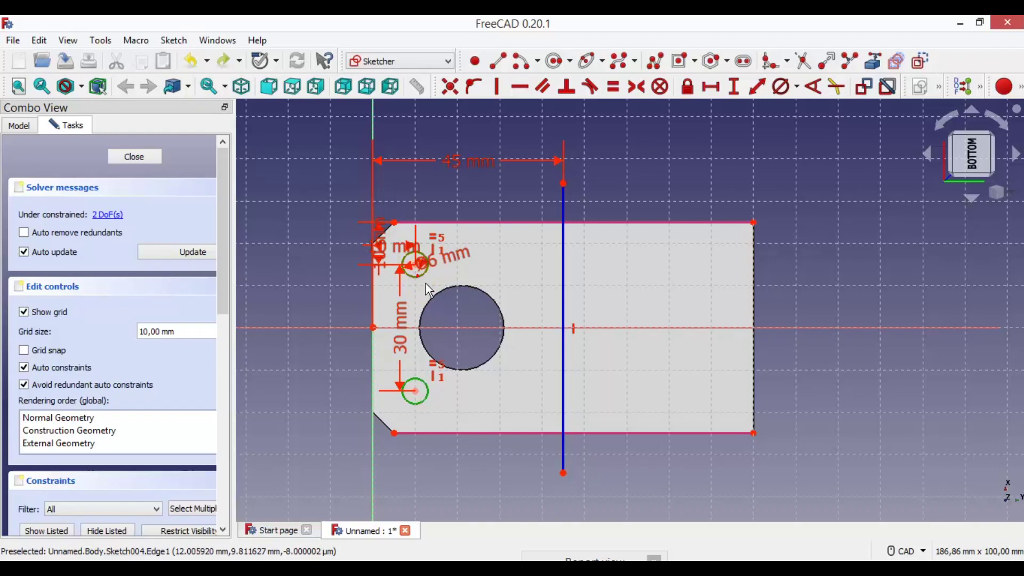
{"action": "left_click", "coordinate": [574, 270]}
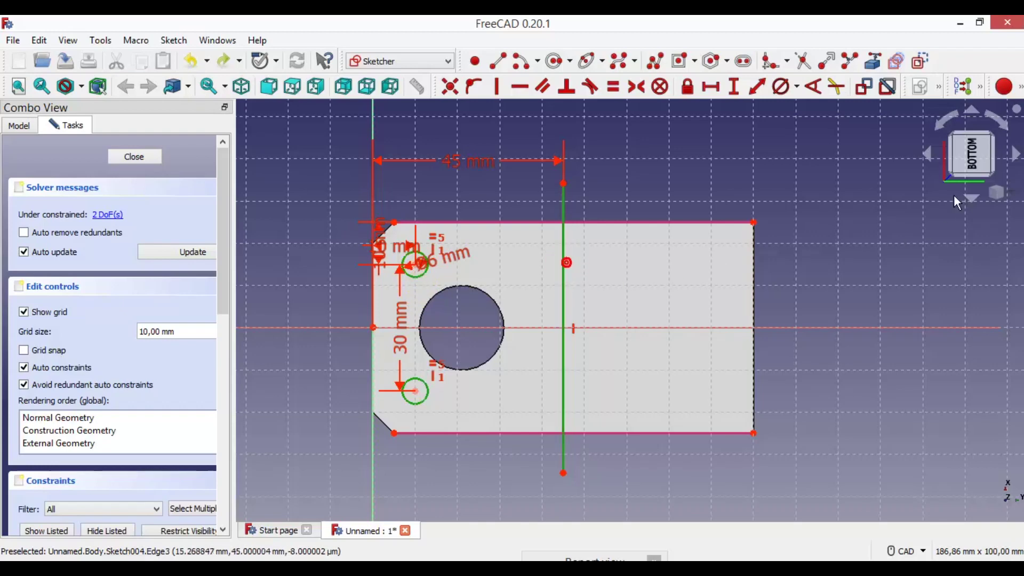
{"action": "left_click", "coordinate": [987, 97]}
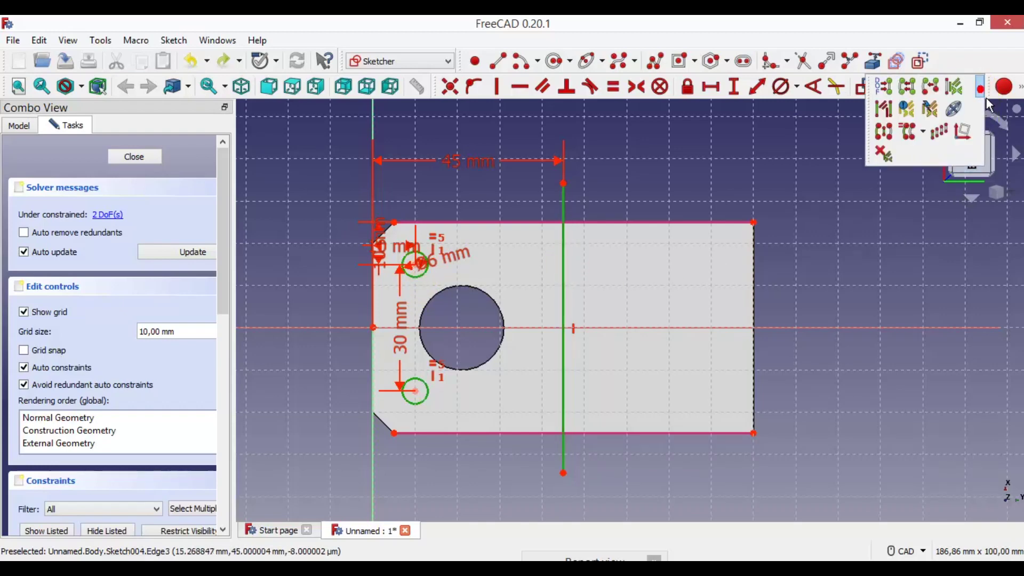
{"action": "left_click", "coordinate": [900, 142]}
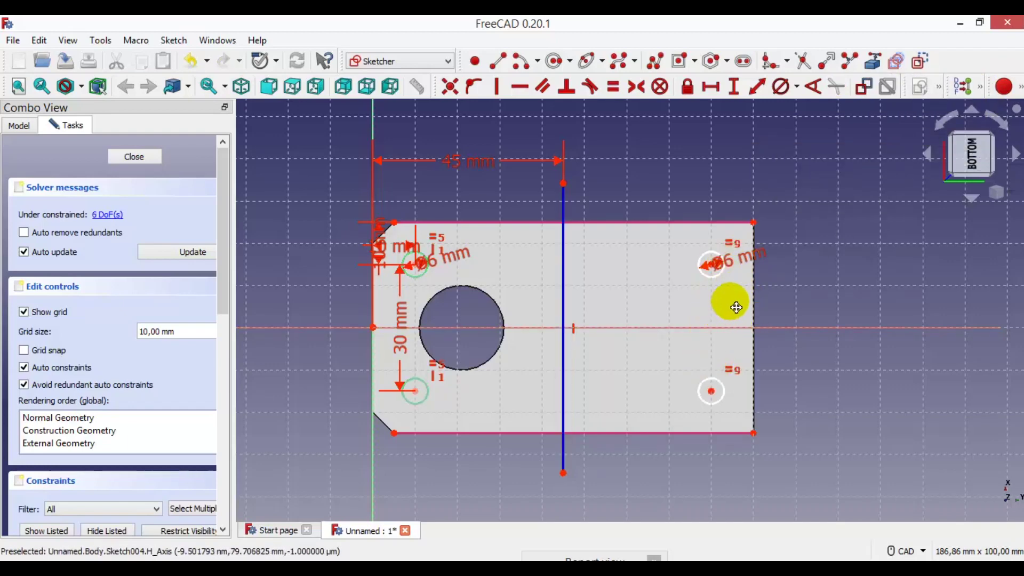
{"action": "middle_click_drag", "start_coordinate": [734, 312], "coordinate": [751, 289]}
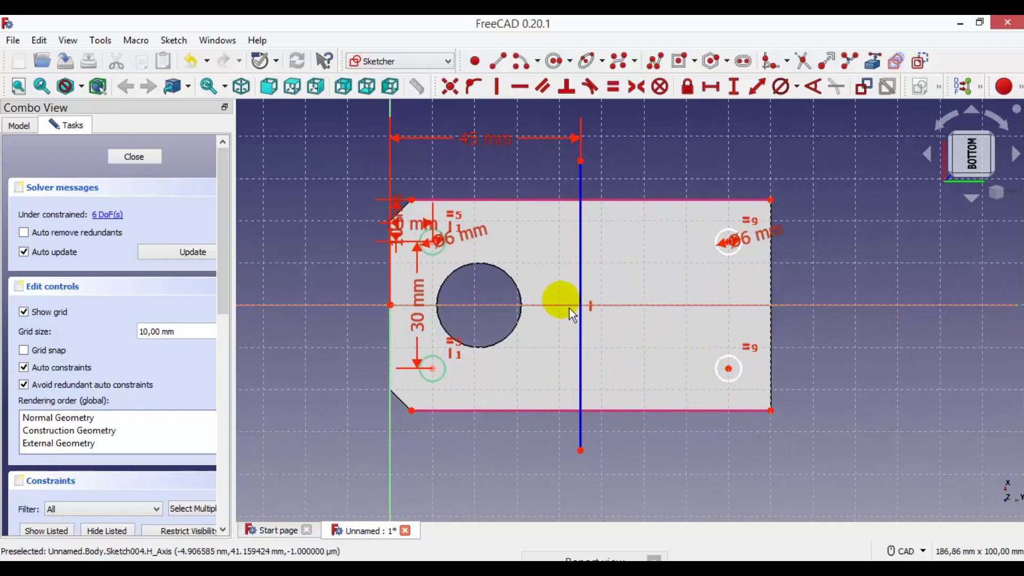
{"action": "scroll", "coordinate": [327, 207], "scroll_direction": "up", "scroll_amount": 1}
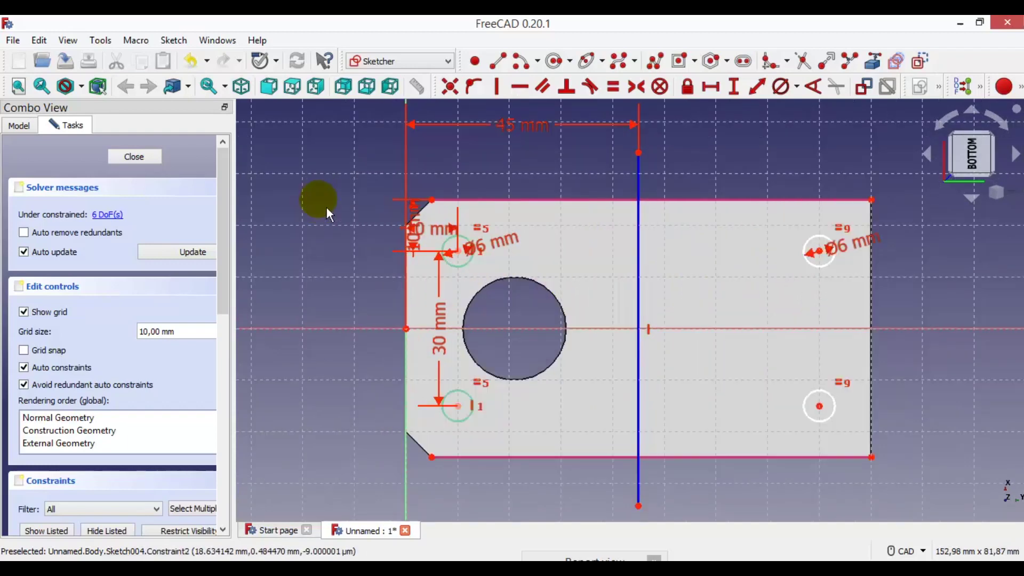
{"action": "left_click", "coordinate": [162, 163]}
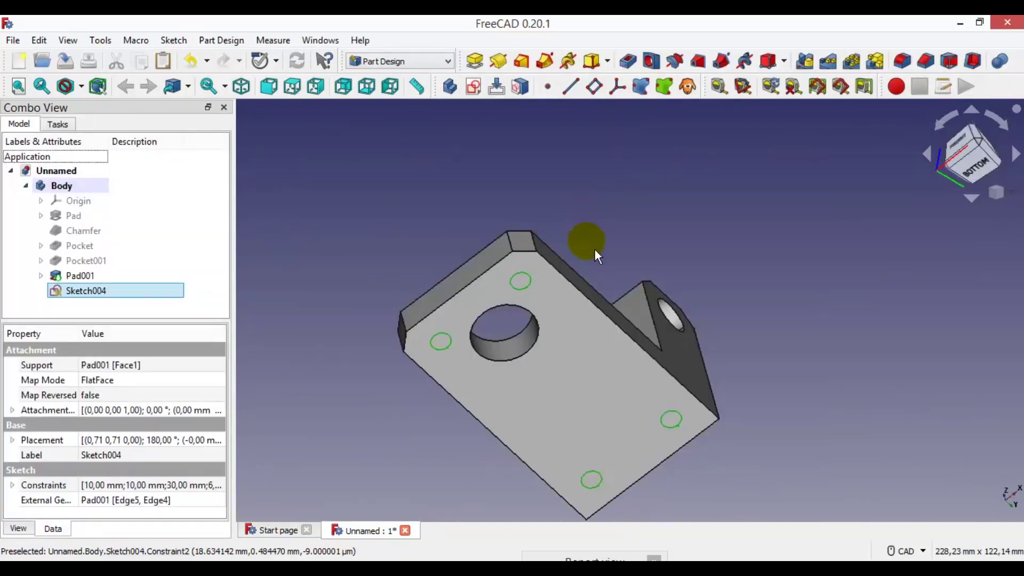
Start a Pocket from the four-hole sketch, confirming the 5 mm depth on the drawing.
{"action": "middle_click_drag", "start_coordinate": [594, 248], "coordinate": [590, 201]}
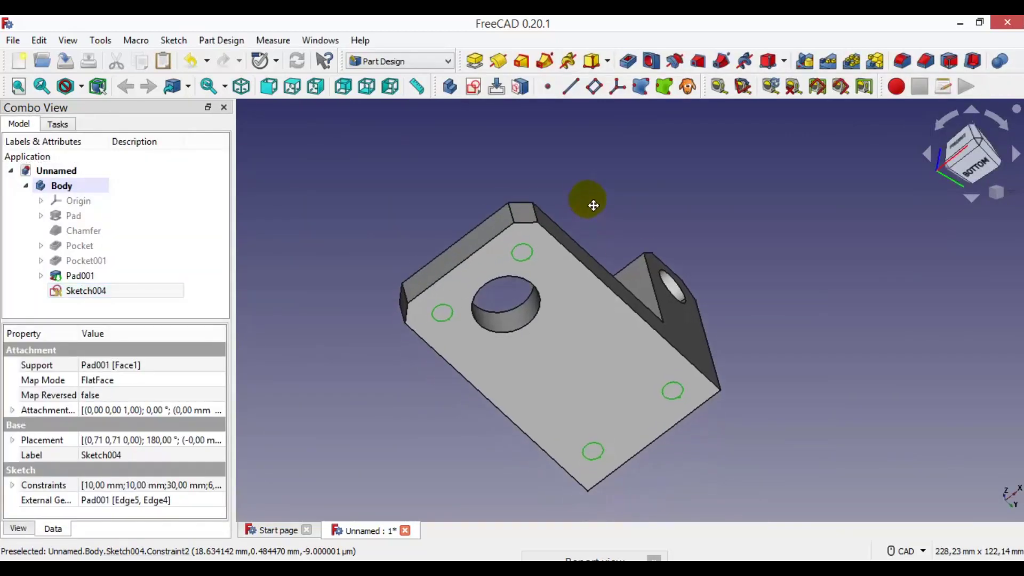
{"action": "left_click", "coordinate": [640, 65]}
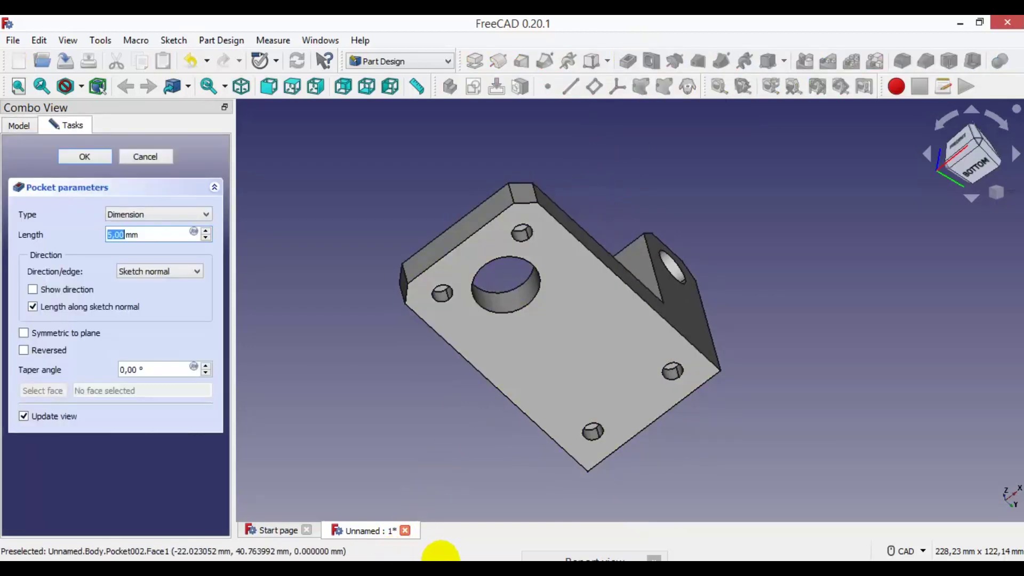
{"action": "left_click", "coordinate": [440, 554]}
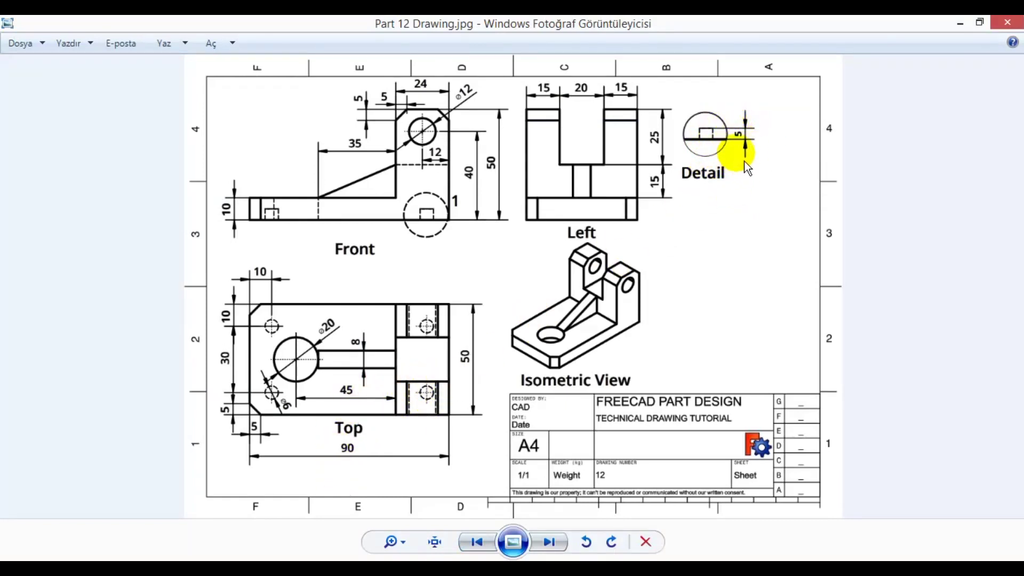
{"action": "key", "text": "alt+Tab"}
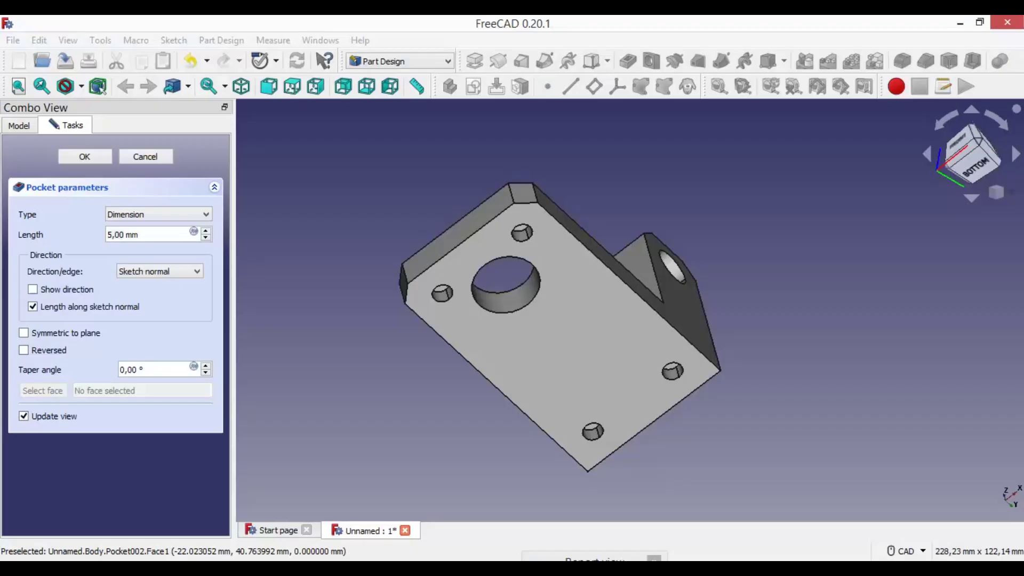
Confirm the 5 mm Pocket002 cutting four base holes, then view the bracket isometrically.
{"action": "left_click", "coordinate": [94, 161]}
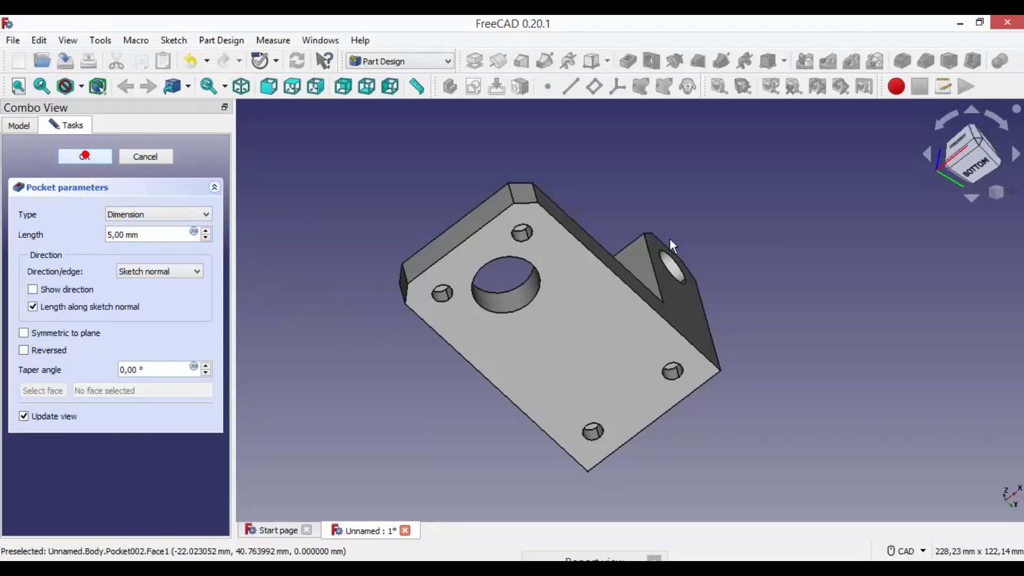
{"action": "right_click", "coordinate": [954, 190]}
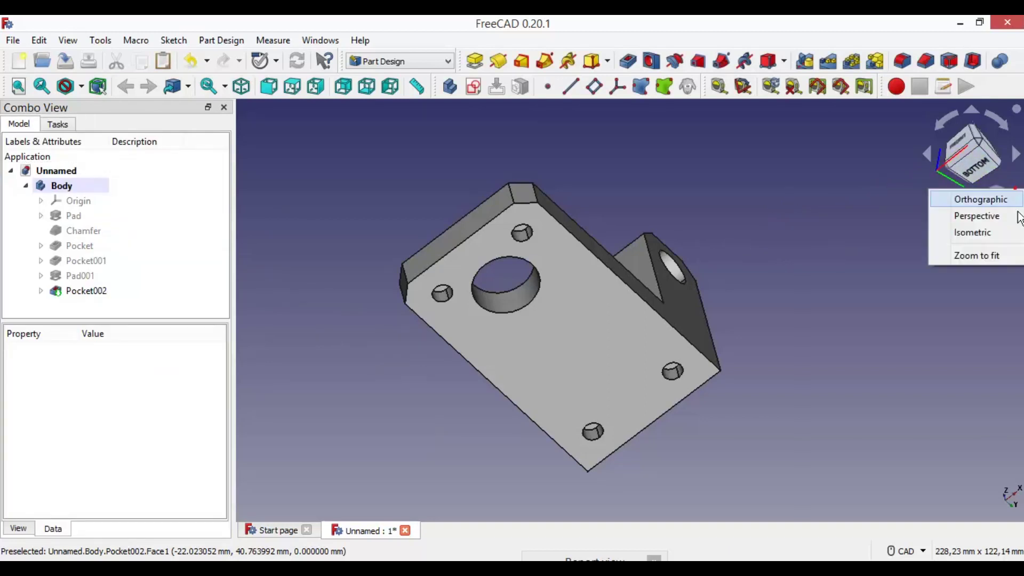
{"action": "left_click", "coordinate": [1002, 233]}
{"action": "middle_click_drag", "start_coordinate": [744, 279], "coordinate": [767, 365]}
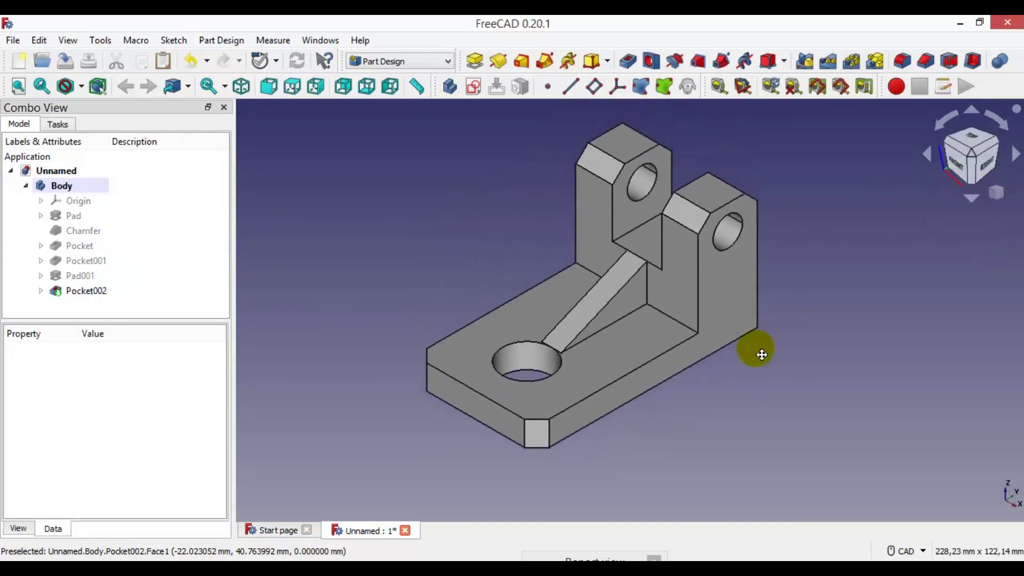